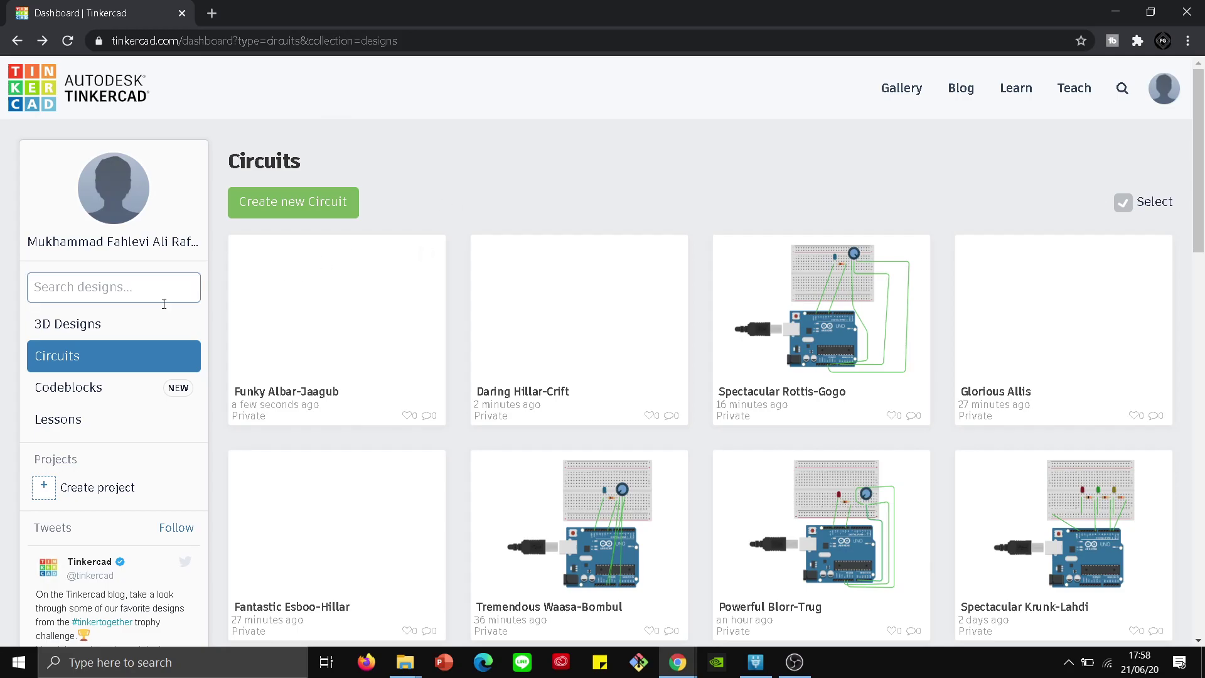
Create a new circuit and place an Arduino Uno R3 and a small breadboard in the workspace.
{"action": "left_click", "coordinate": [337, 205]}
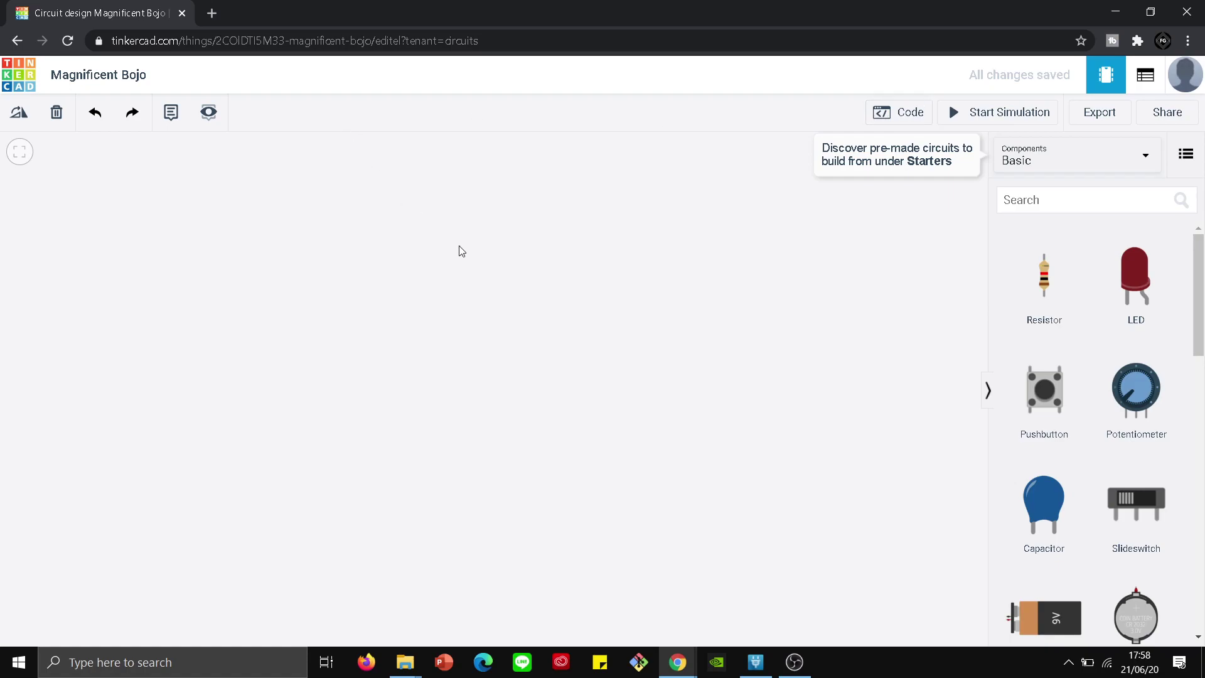
{"action": "scroll", "coordinate": [1118, 444], "scroll_direction": "down", "scroll_amount": 5}
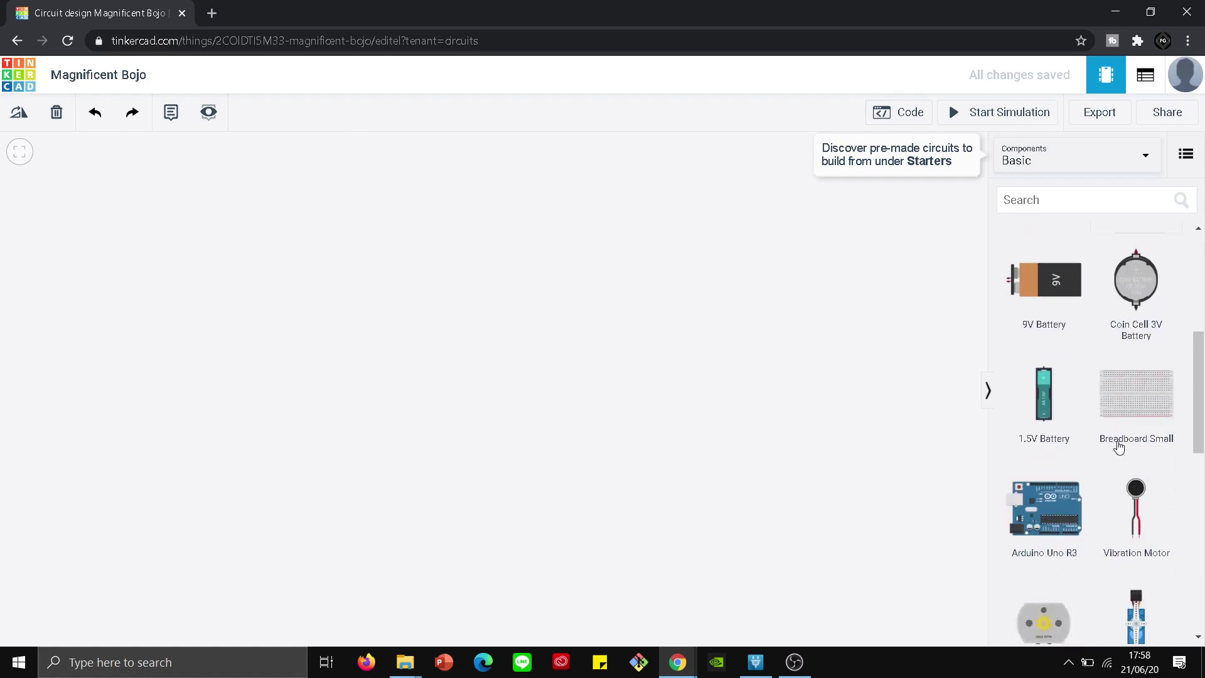
{"action": "scroll", "coordinate": [1044, 571], "scroll_direction": "up", "scroll_amount": 1}
{"action": "left_click_drag", "start_coordinate": [1051, 624], "coordinate": [471, 408]}
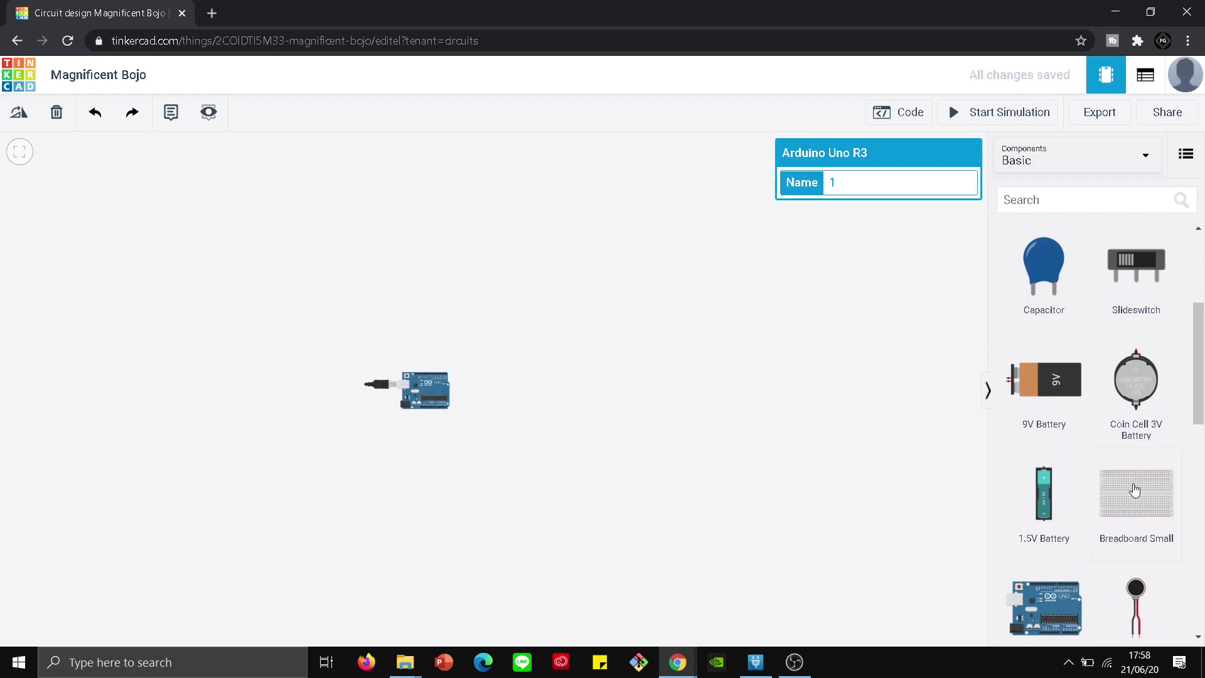
{"action": "left_click_drag", "start_coordinate": [658, 318], "coordinate": [631, 277]}
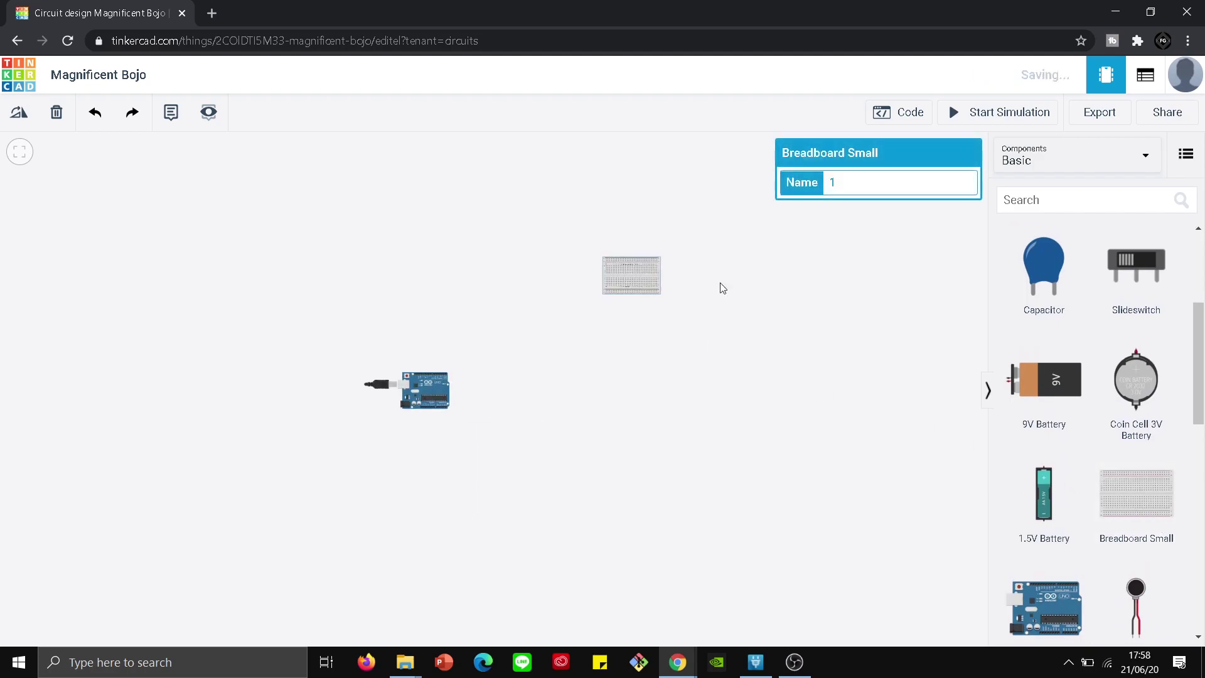
Add an LED, a resistor and a potentiometer to the workspace around the breadboard.
{"action": "scroll", "coordinate": [1086, 387], "scroll_direction": "up", "scroll_amount": 1}
{"action": "scroll", "coordinate": [1086, 388], "scroll_direction": "up", "scroll_amount": 2}
{"action": "left_click_drag", "start_coordinate": [1136, 288], "coordinate": [670, 328]}
{"action": "left_click_drag", "start_coordinate": [1063, 296], "coordinate": [473, 281]}
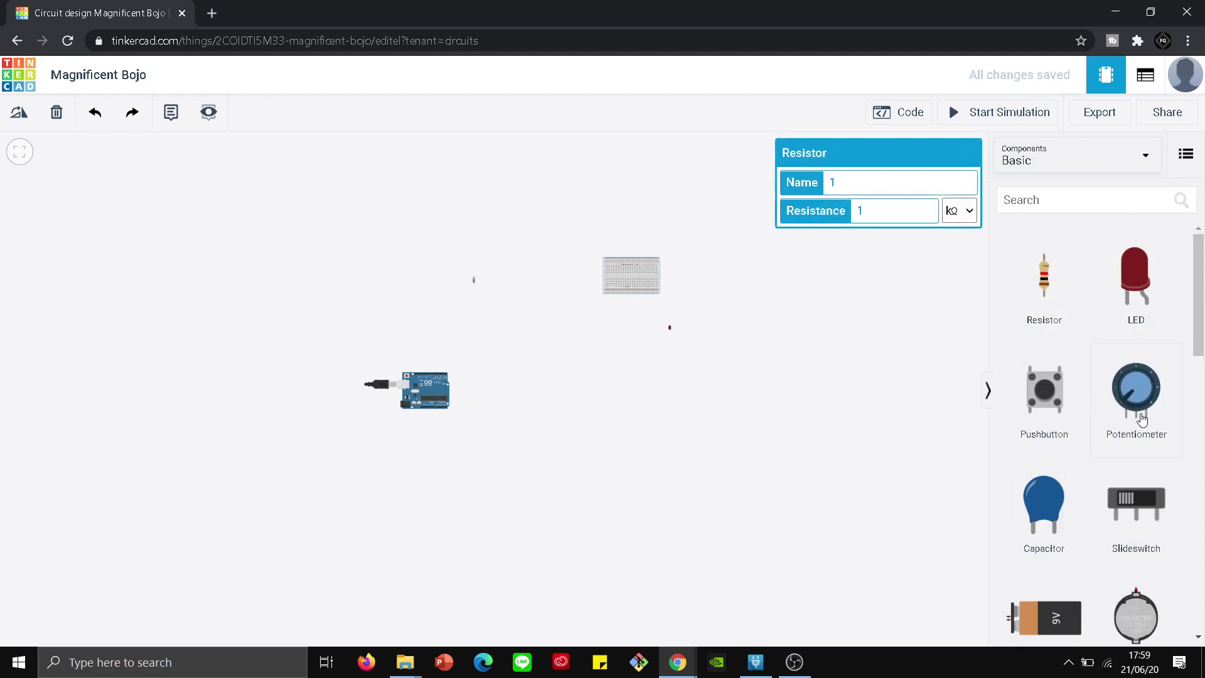
{"action": "left_click_drag", "start_coordinate": [1139, 402], "coordinate": [765, 292]}
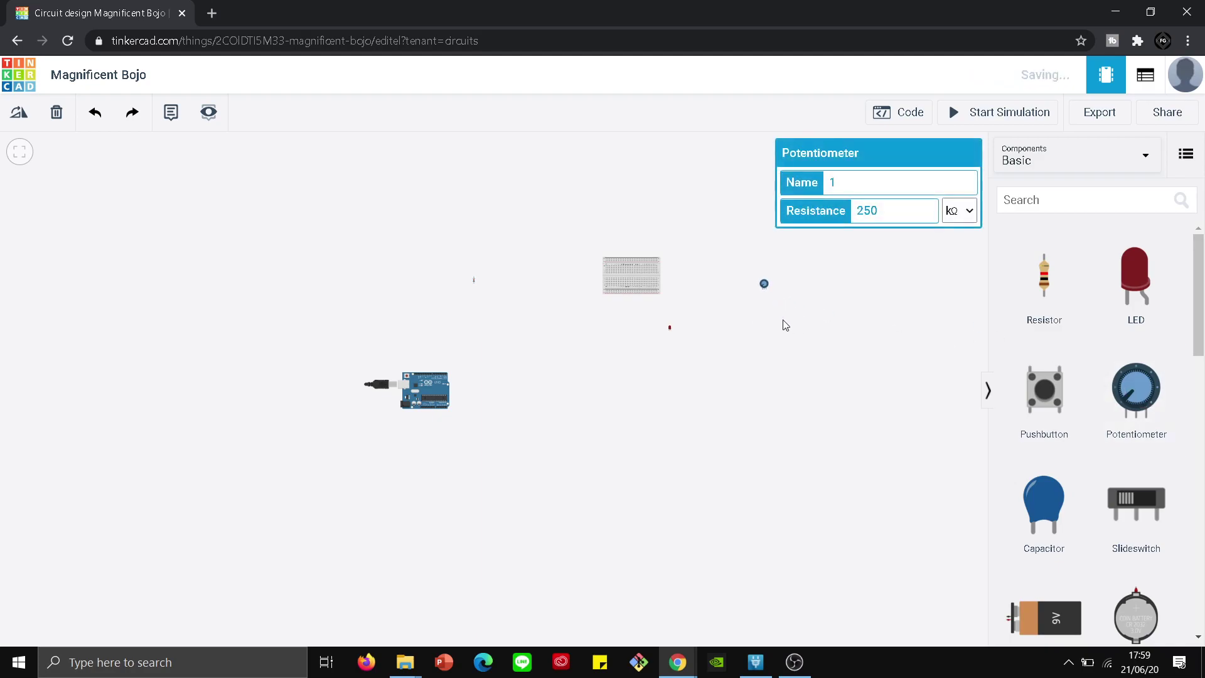
Move the small breadboard so that it sits directly above the Arduino Uno.
{"action": "scroll", "coordinate": [788, 352], "scroll_direction": "up", "scroll_amount": 5}
{"action": "key", "text": "f"}
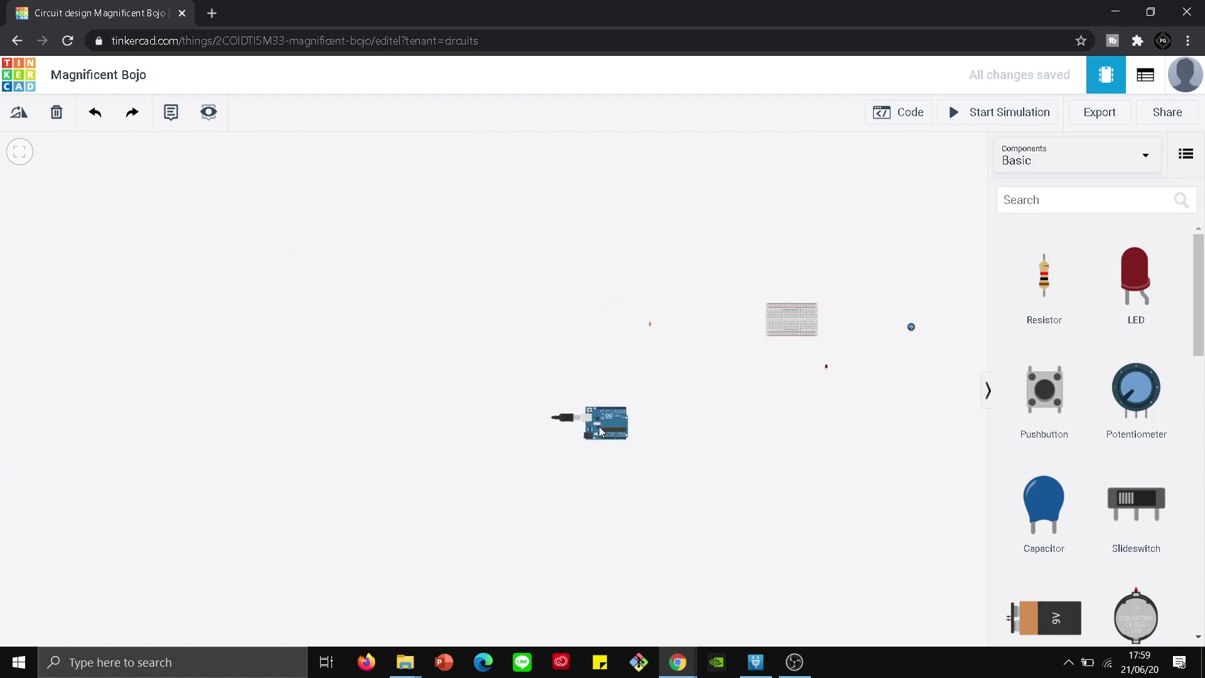
{"action": "left_click", "coordinate": [602, 432]}
{"action": "scroll", "coordinate": [623, 418], "scroll_direction": "up", "scroll_amount": 5}
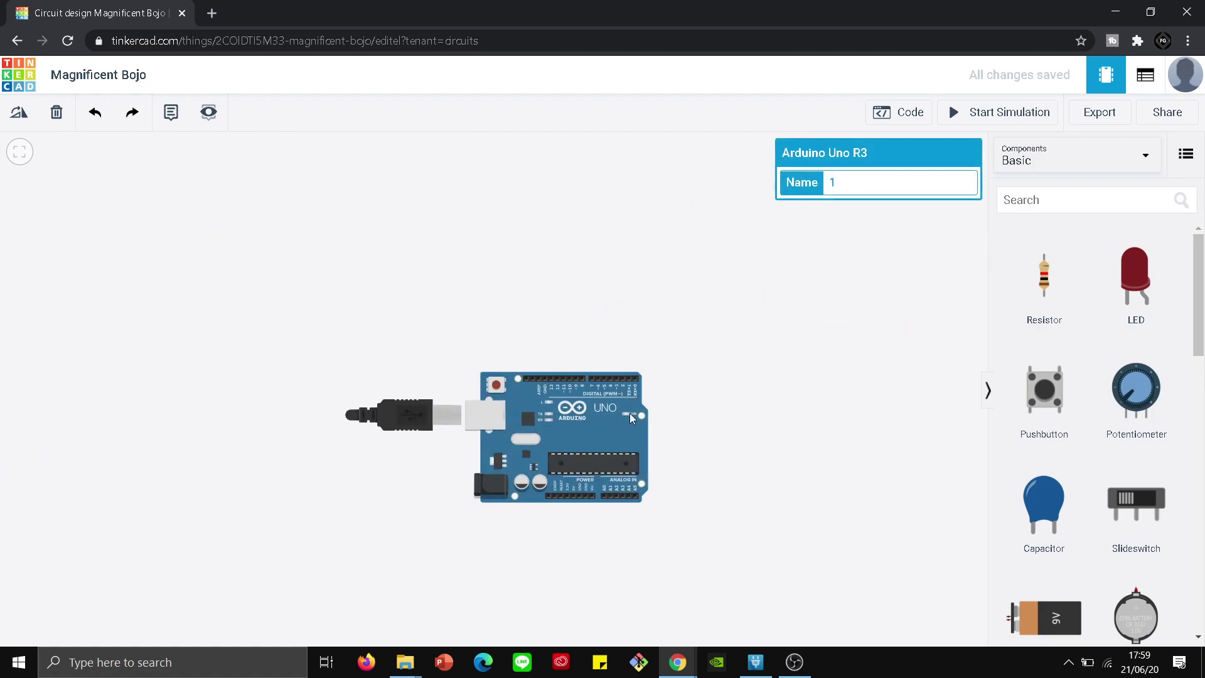
{"action": "left_click_drag", "start_coordinate": [584, 432], "coordinate": [765, 323]}
{"action": "left_click_drag", "start_coordinate": [908, 333], "coordinate": [670, 529]}
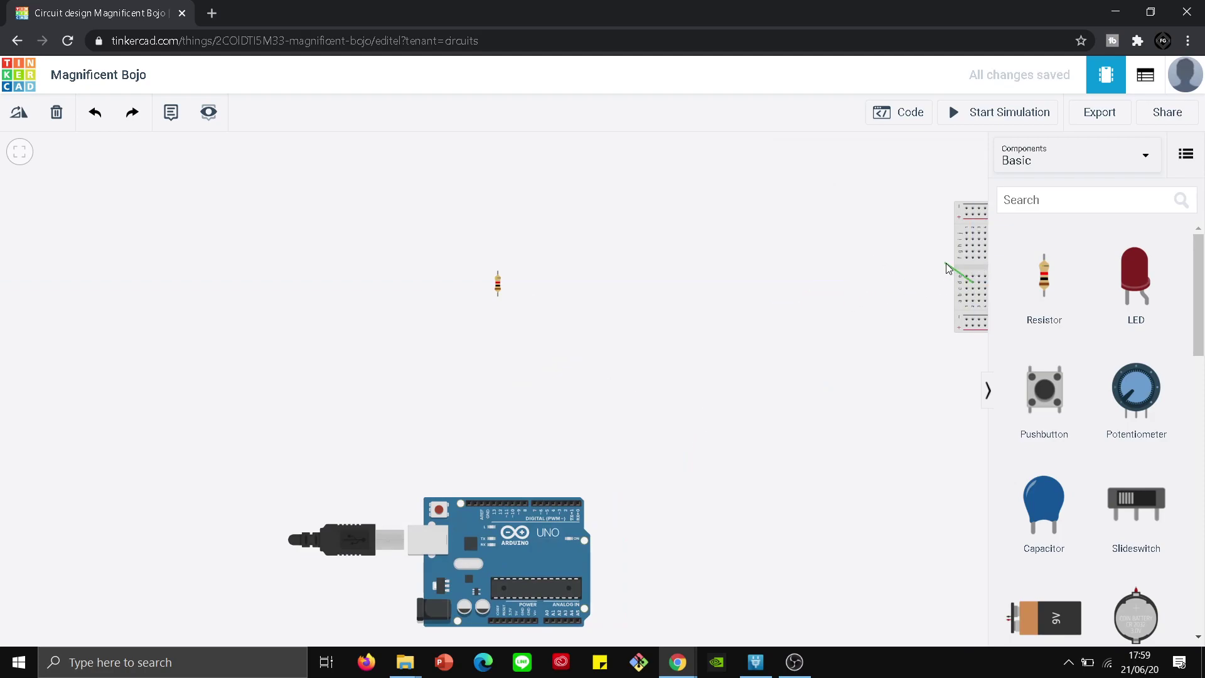
{"action": "left_click_drag", "start_coordinate": [958, 268], "coordinate": [362, 390]}
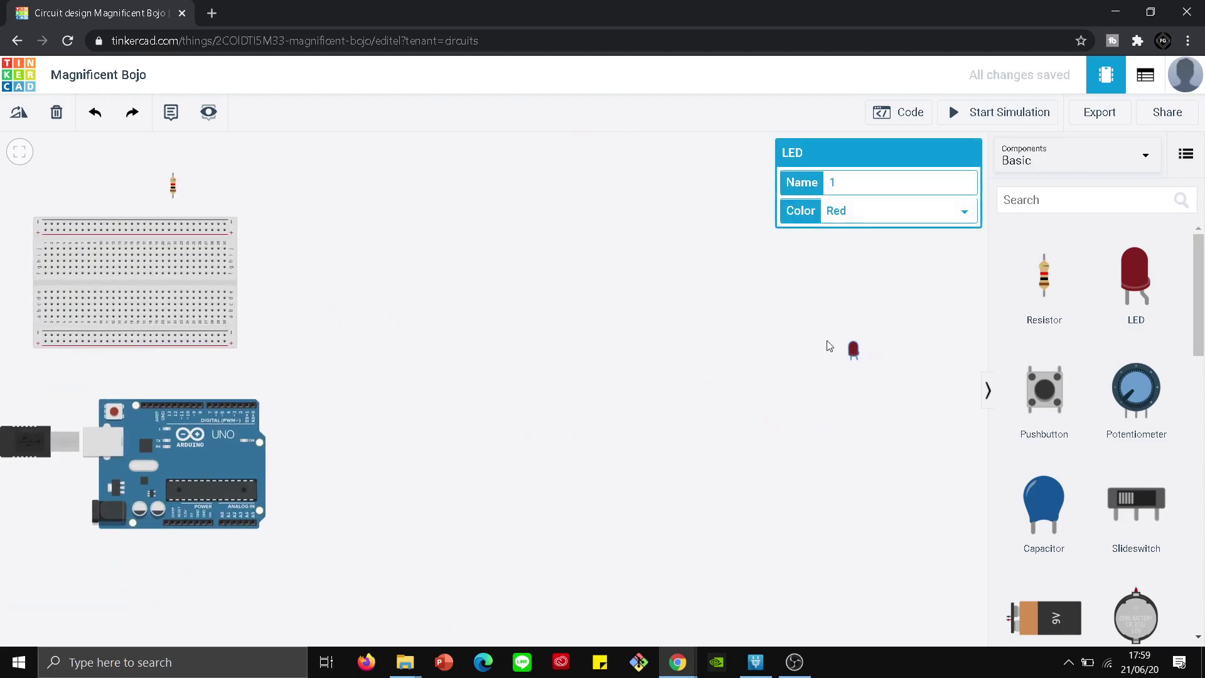
Bring the LED to the breadboard's upper right corner and the potentiometer above the breadboard beside the resistor.
{"action": "left_click_drag", "start_coordinate": [855, 348], "coordinate": [241, 207]}
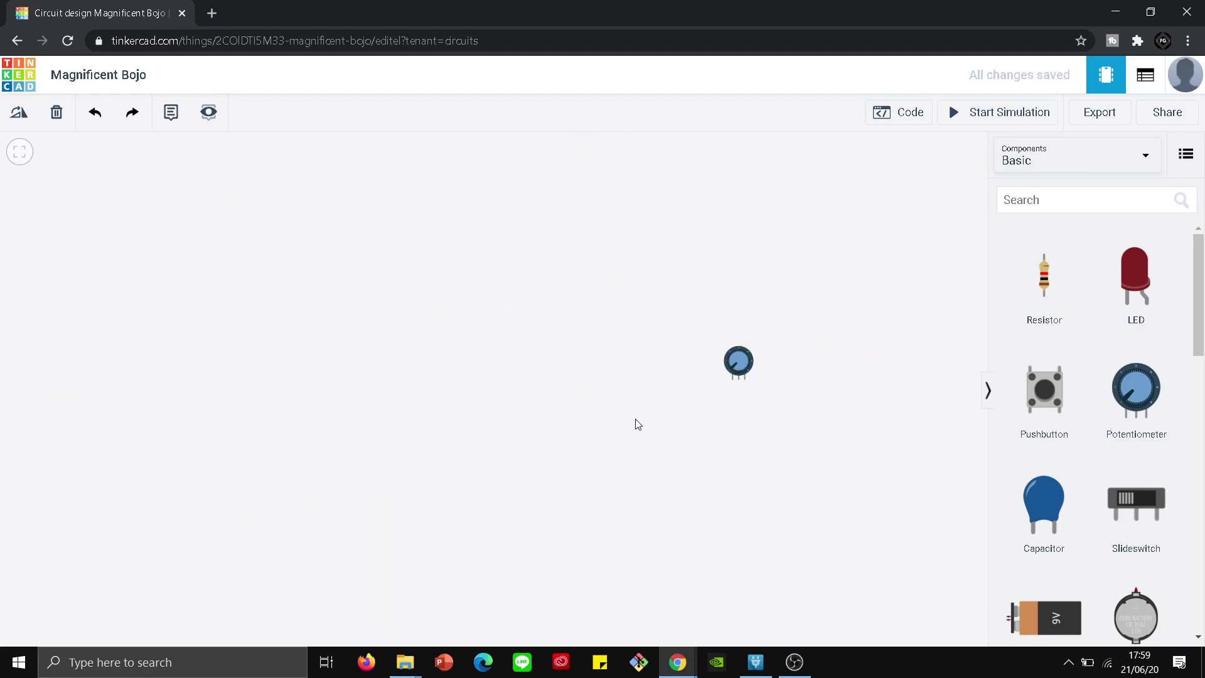
{"action": "left_click_drag", "start_coordinate": [737, 357], "coordinate": [1, 375]}
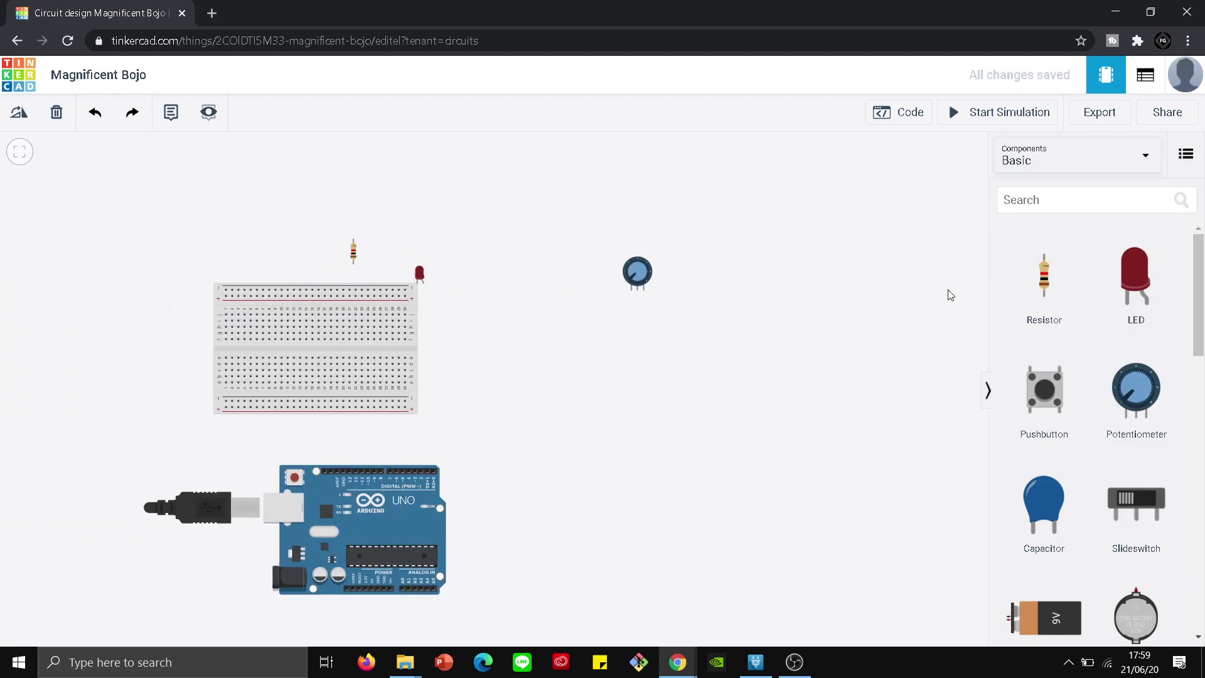
{"action": "left_click", "coordinate": [670, 270]}
{"action": "left_click_drag", "start_coordinate": [670, 270], "coordinate": [342, 260]}
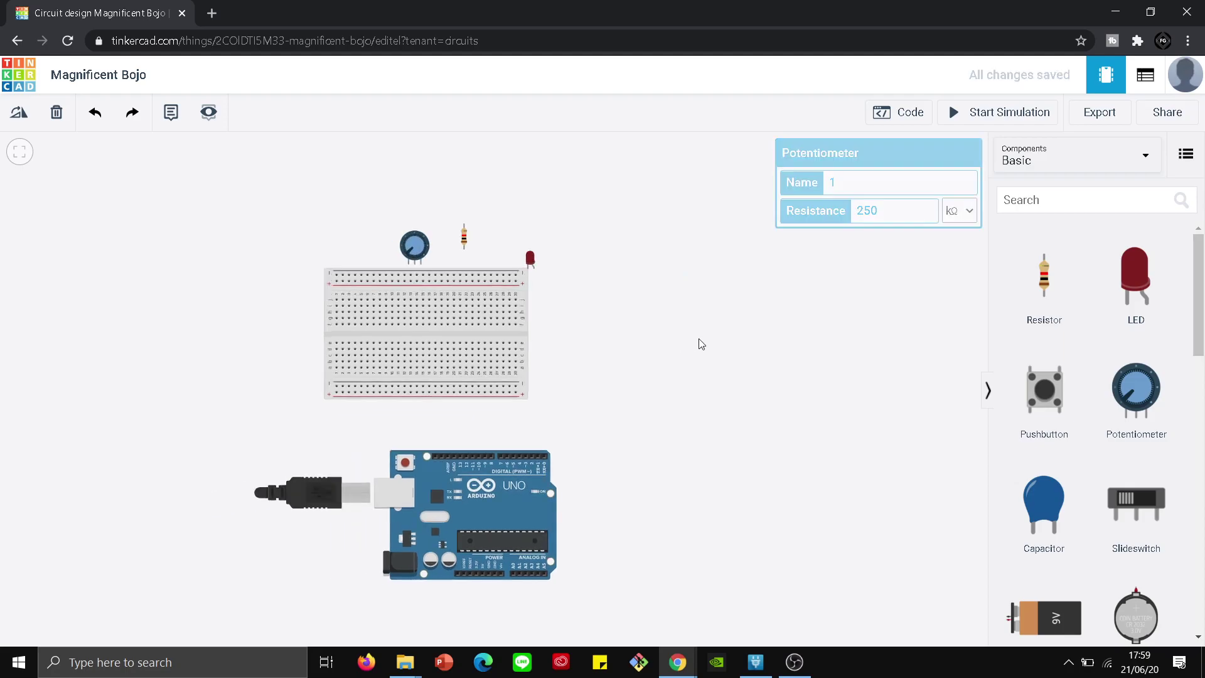
Shift the Arduino Uno to the left and move the LED and potentiometer outward, clear of the breadboard's upper edge.
{"action": "left_click_drag", "start_coordinate": [515, 488], "coordinate": [405, 471]}
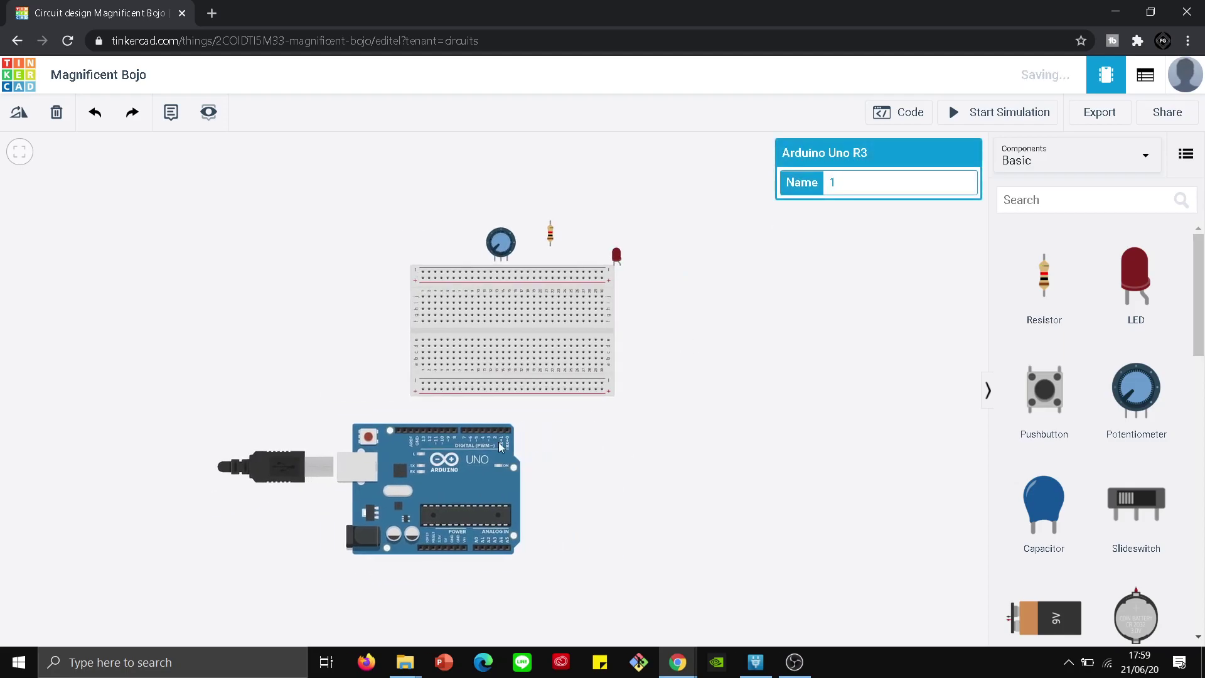
{"action": "left_click", "coordinate": [616, 256]}
{"action": "left_click_drag", "start_coordinate": [616, 255], "coordinate": [645, 251]}
{"action": "left_click_drag", "start_coordinate": [483, 245], "coordinate": [453, 234]}
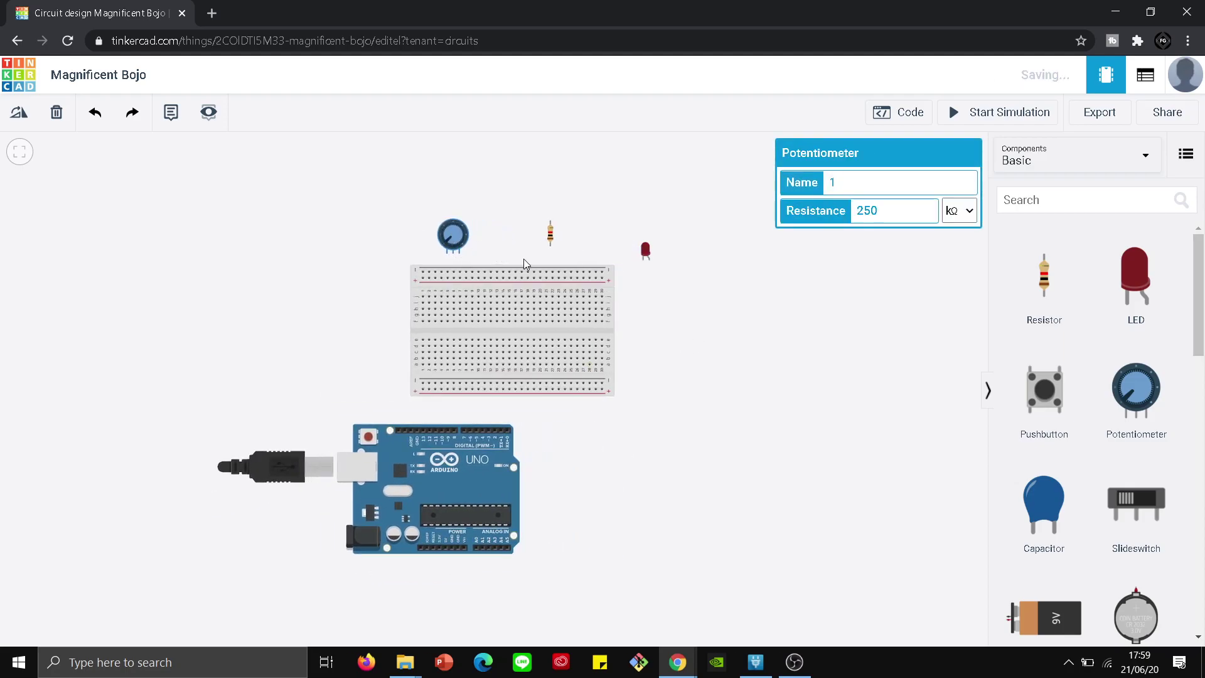
Reposition the Arduino Uno close beneath the breadboard, roughly in line with the breadboard's left edge.
{"action": "left_click_drag", "start_coordinate": [482, 491], "coordinate": [545, 488]}
{"action": "left_click_drag", "start_coordinate": [668, 459], "coordinate": [705, 479]}
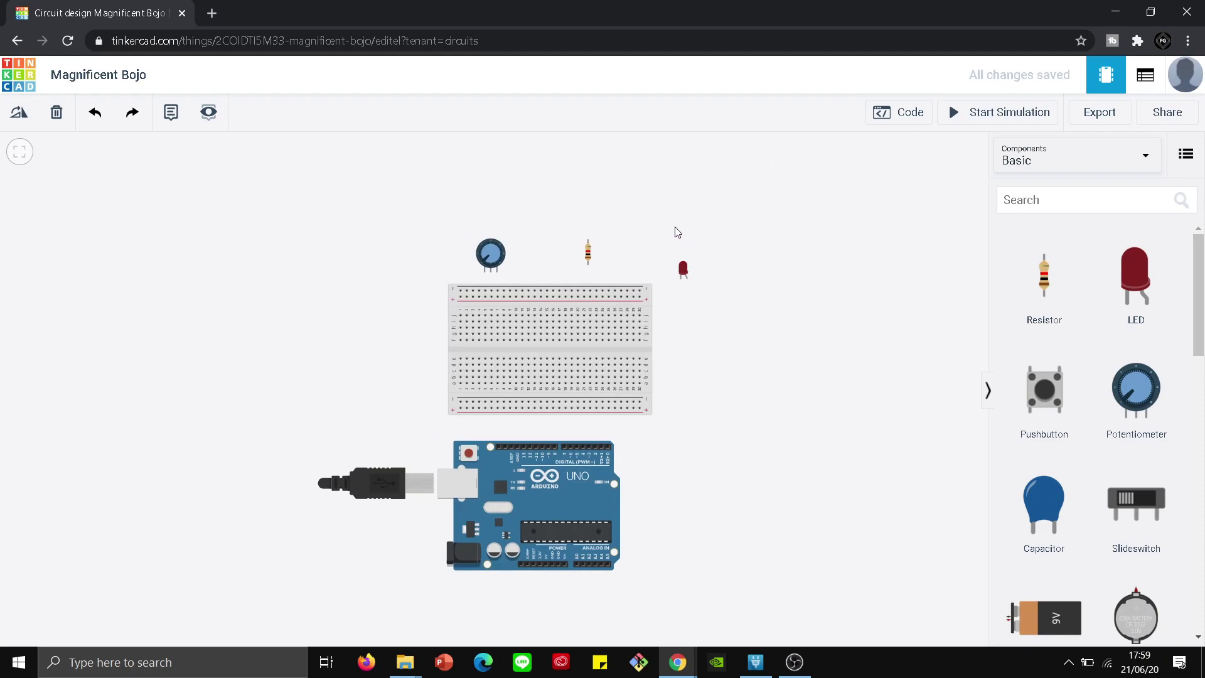
{"action": "left_click_drag", "start_coordinate": [671, 201], "coordinate": [740, 251]}
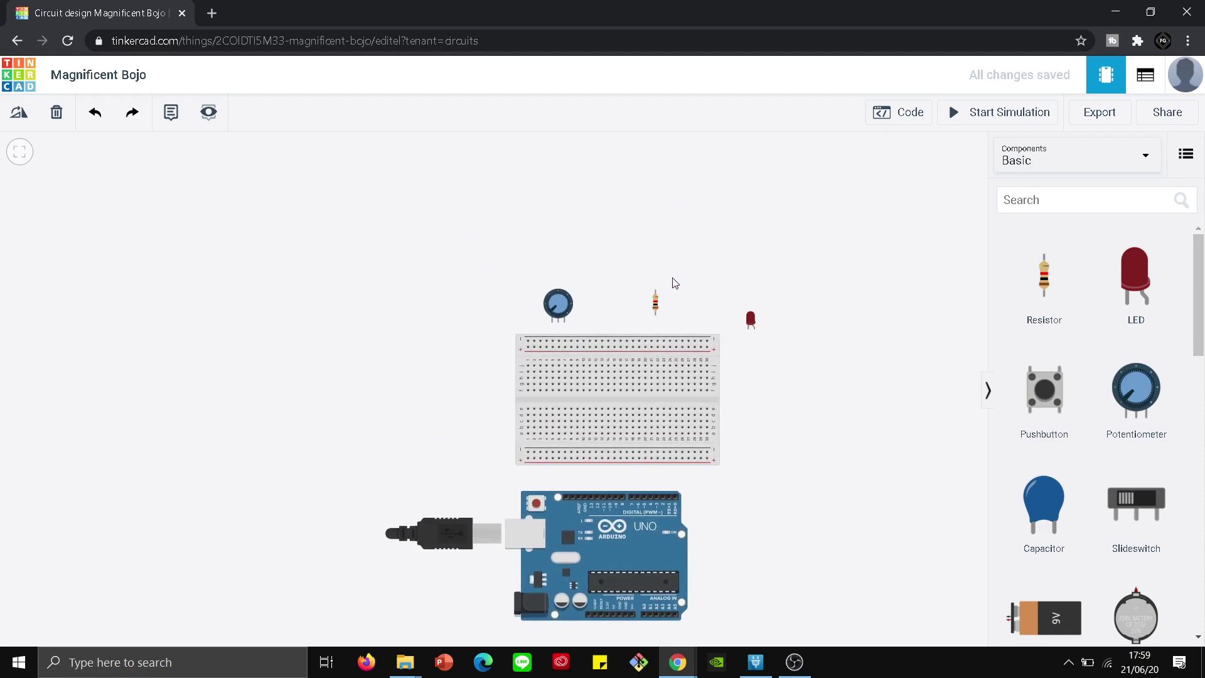
{"action": "left_click_drag", "start_coordinate": [586, 280], "coordinate": [565, 269]}
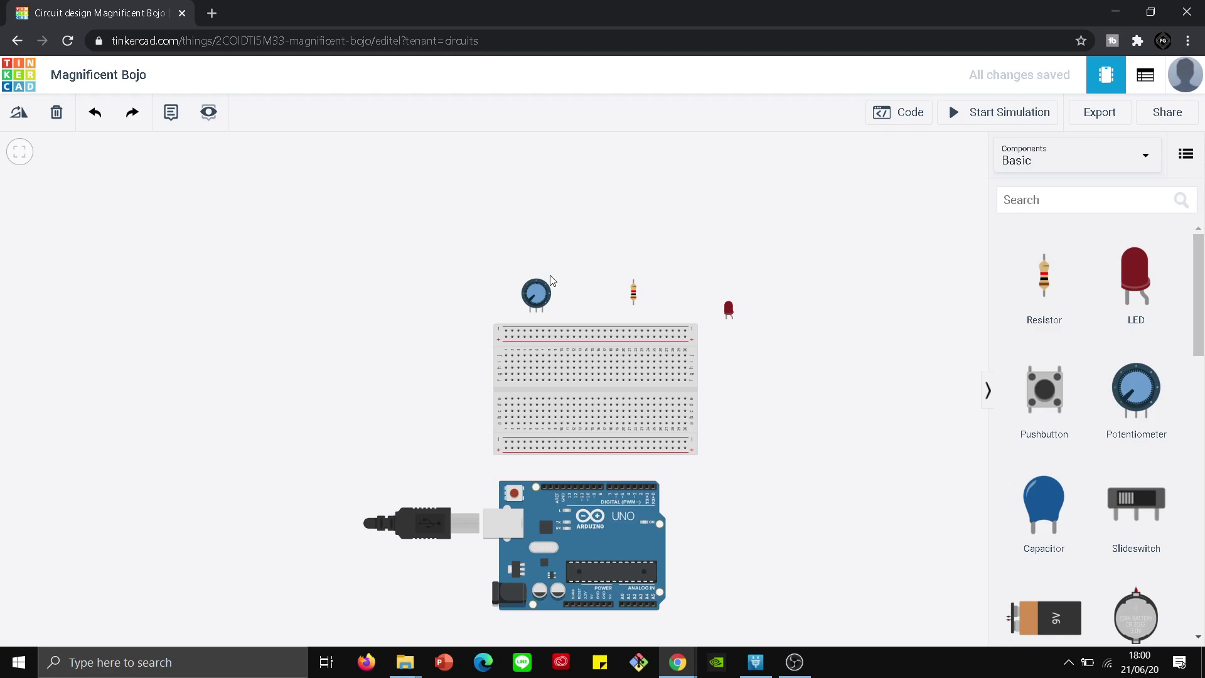
{"action": "left_click_drag", "start_coordinate": [662, 225], "coordinate": [643, 212]}
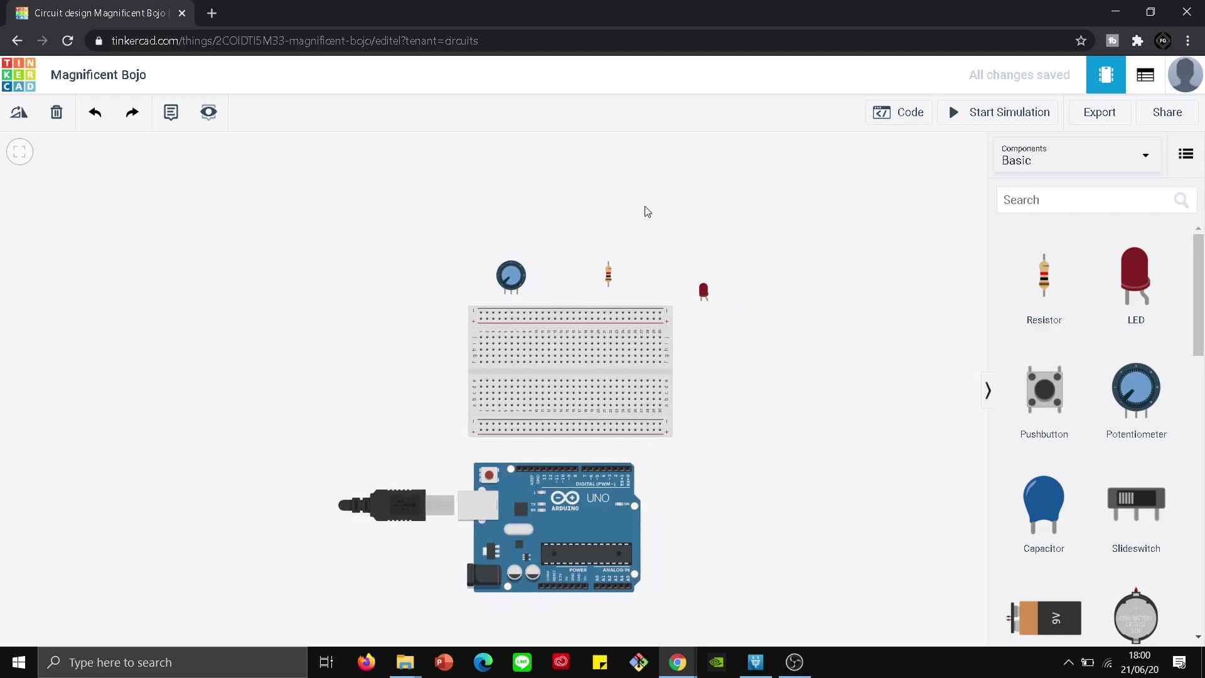
{"action": "mouse_move", "coordinate": [675, 214]}
{"action": "left_mouse_down"}
{"action": "mouse_move", "coordinate": [739, 253]}
{"action": "mouse_move", "coordinate": [680, 215]}
{"action": "mouse_move", "coordinate": [672, 228]}
{"action": "left_mouse_up"}
{"action": "left_click_drag", "start_coordinate": [567, 522], "coordinate": [604, 540]}
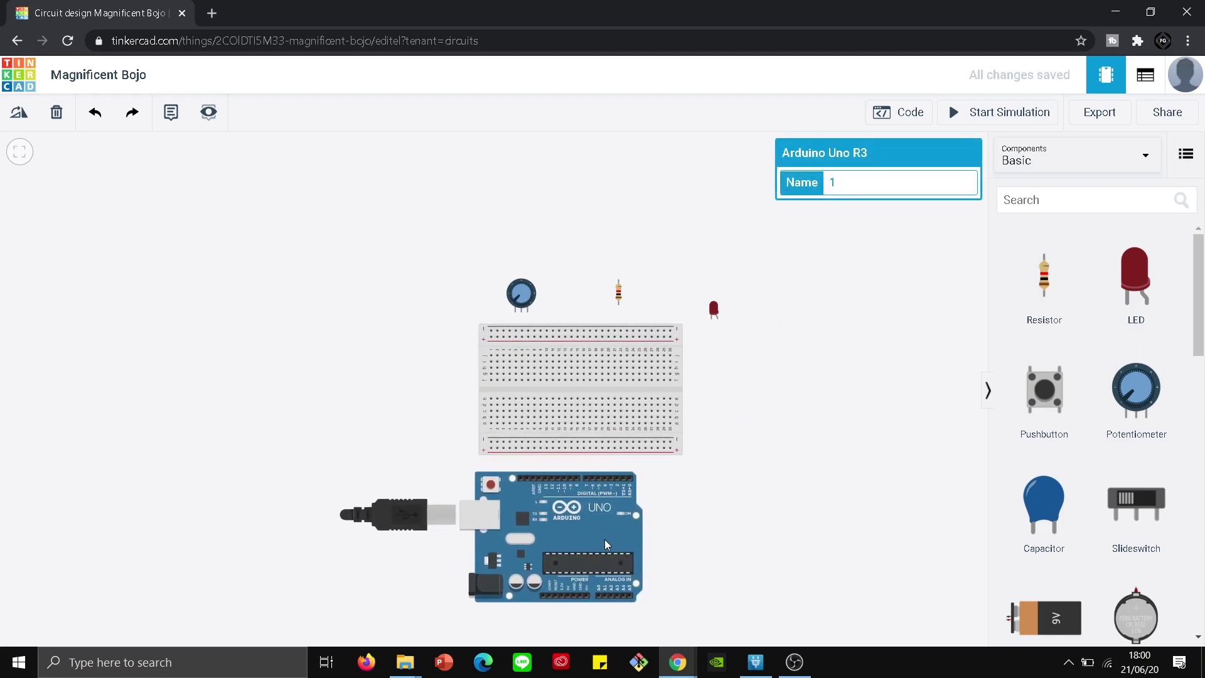
Plug the LED into breadboard row e with its cathode in column 15 and its anode in column 16.
{"action": "scroll", "coordinate": [604, 540], "scroll_direction": "up", "scroll_amount": 6}
{"action": "scroll", "coordinate": [739, 392], "scroll_direction": "down", "scroll_amount": 5}
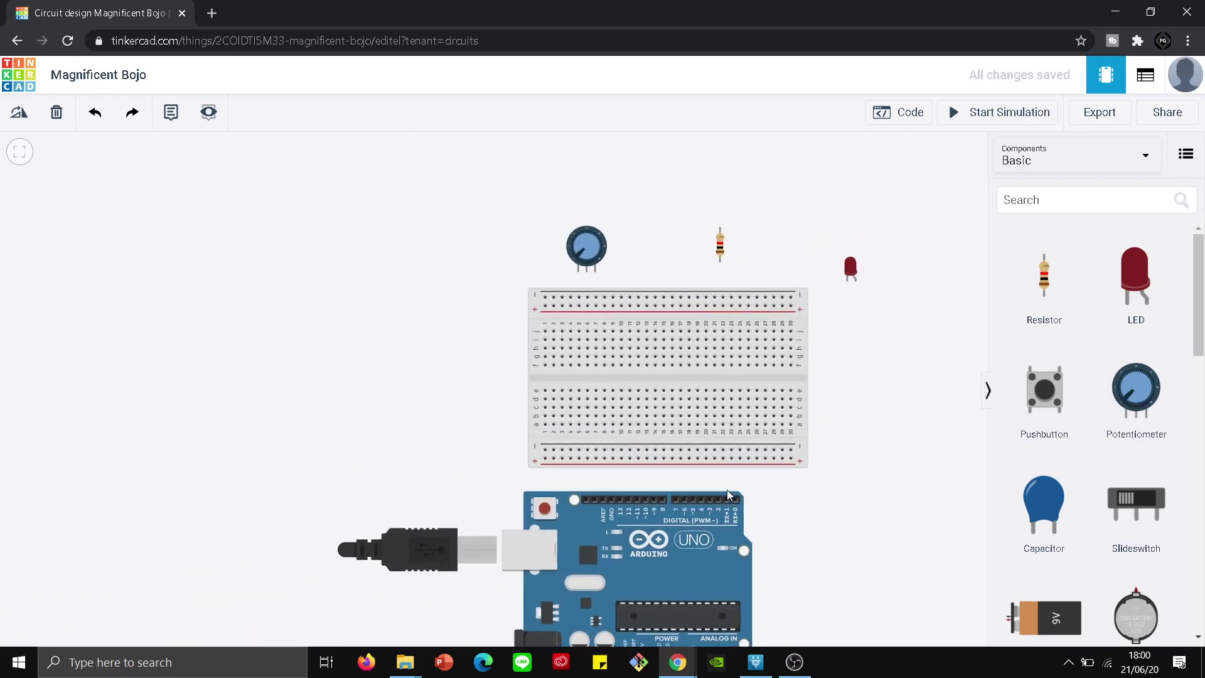
{"action": "left_click_drag", "start_coordinate": [700, 215], "coordinate": [640, 188]}
{"action": "left_click_drag", "start_coordinate": [794, 241], "coordinate": [609, 353]}
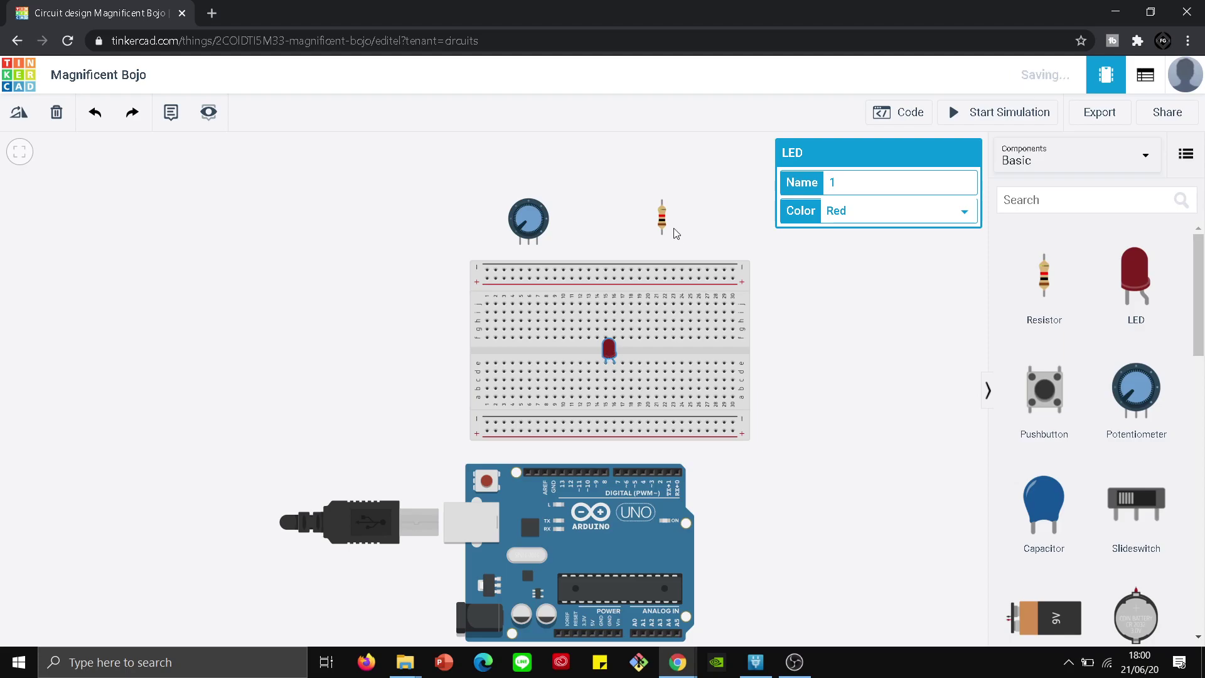
Place the resistor horizontally in breadboard row d across columns 16 to 20, and plug the potentiometer into columns 22 to 24.
{"action": "mouse_move", "coordinate": [661, 220]}
{"action": "left_mouse_down"}
{"action": "mouse_move", "coordinate": [657, 307]}
{"action": "mouse_move", "coordinate": [653, 226]}
{"action": "left_mouse_up"}
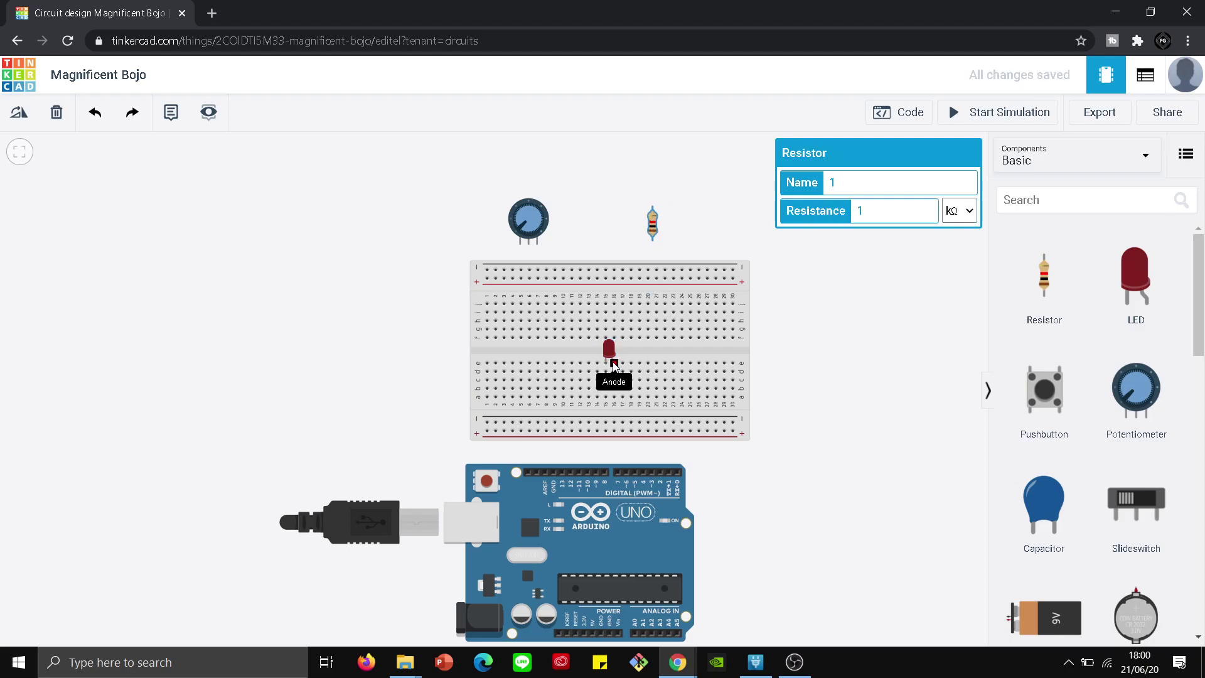
{"action": "left_click_drag", "start_coordinate": [651, 226], "coordinate": [629, 390]}
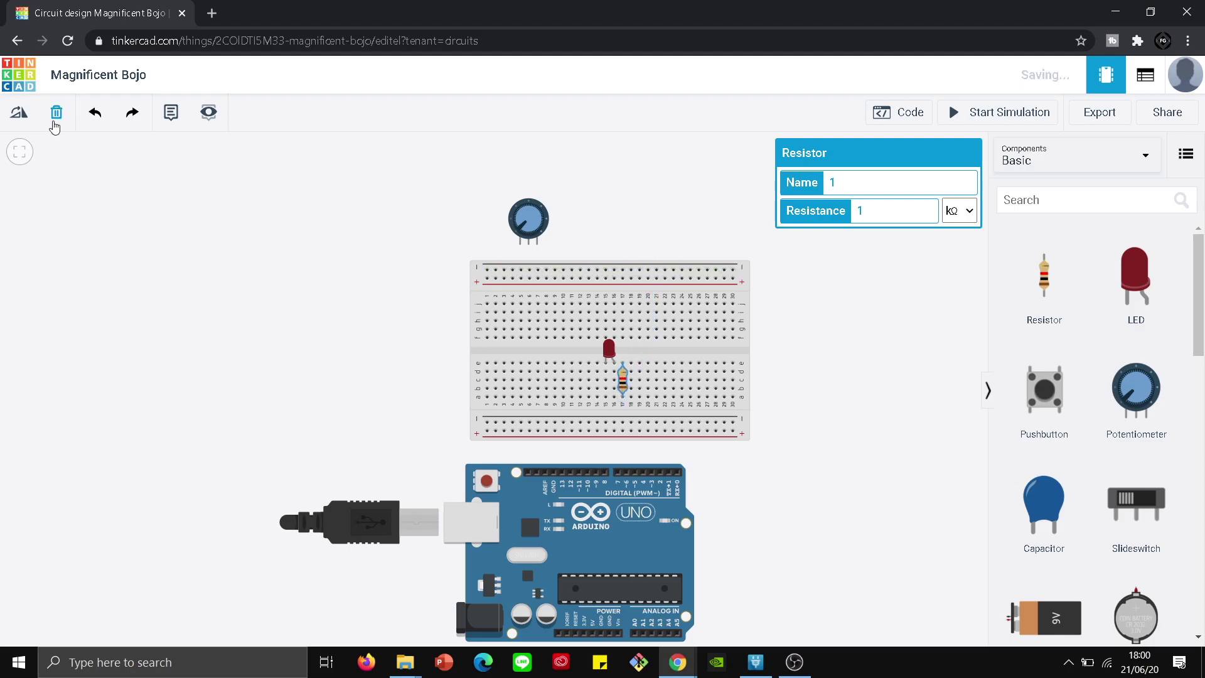
{"action": "left_click", "coordinate": [17, 114]}
{"action": "left_click", "coordinate": [17, 115]}
{"action": "left_click", "coordinate": [17, 116]}
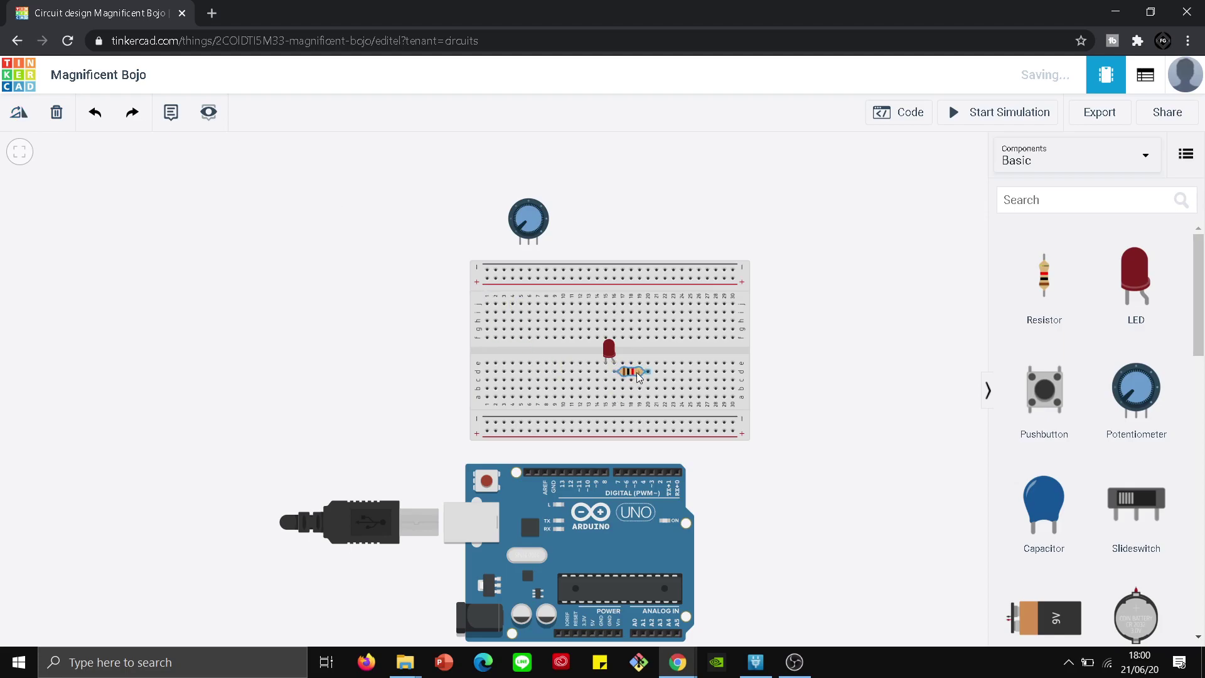
{"action": "left_click_drag", "start_coordinate": [529, 220], "coordinate": [679, 353]}
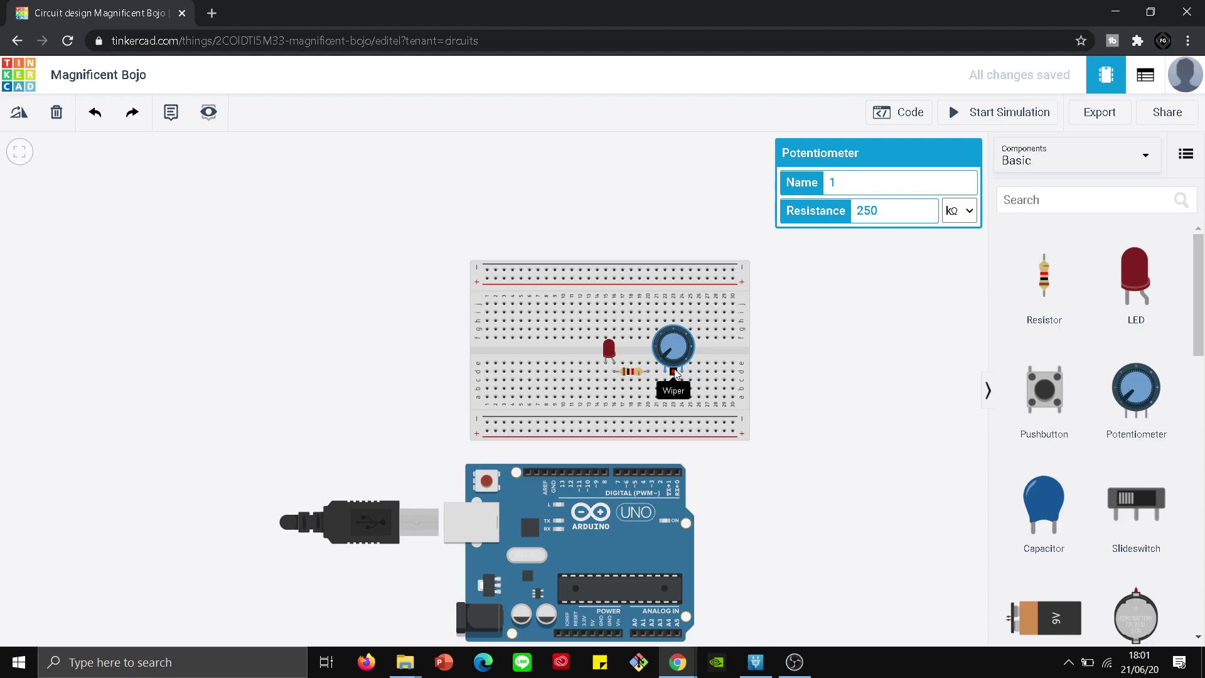
Wire the breadboard hole below the LED's cathode to the Arduino's GND pin beside pin 13.
{"action": "left_click_drag", "start_coordinate": [727, 568], "coordinate": [716, 479]}
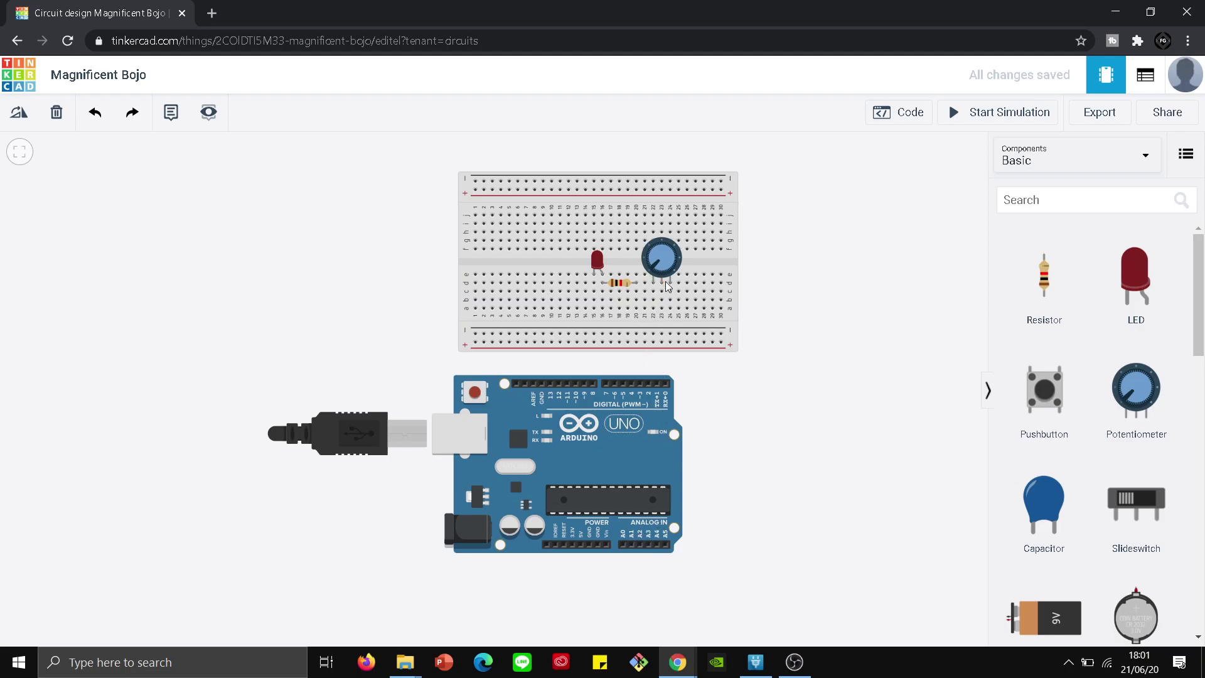
{"action": "left_click_drag", "start_coordinate": [755, 394], "coordinate": [814, 414]}
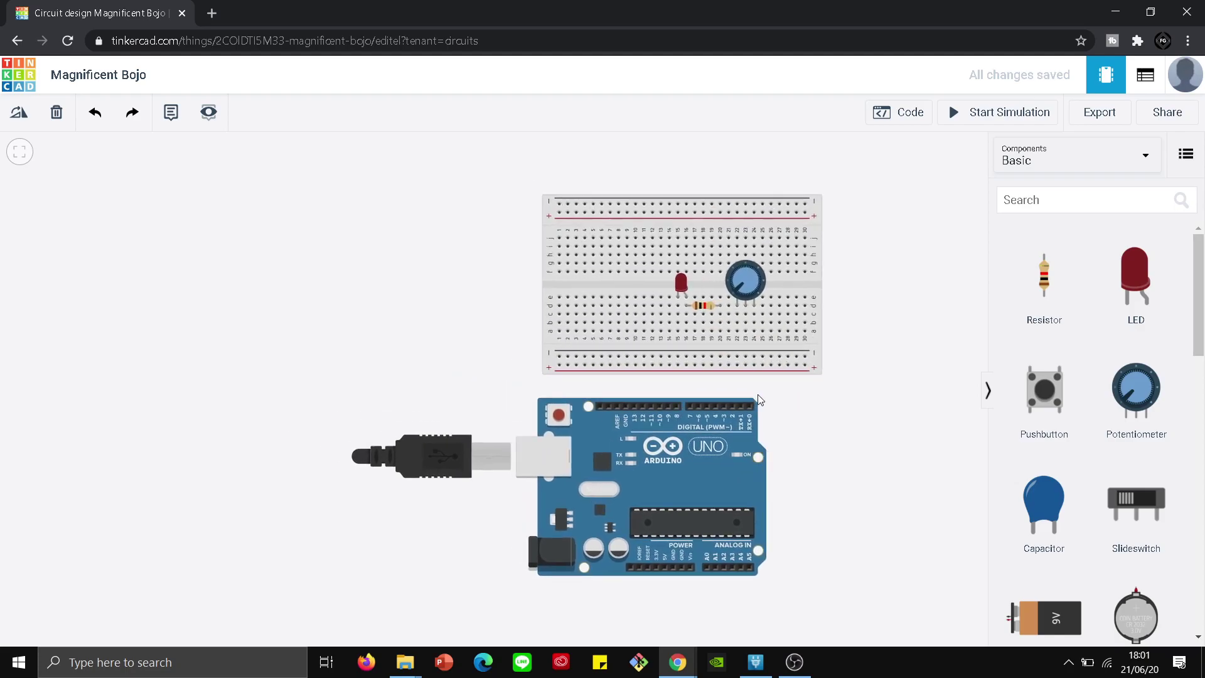
{"action": "left_click", "coordinate": [677, 305]}
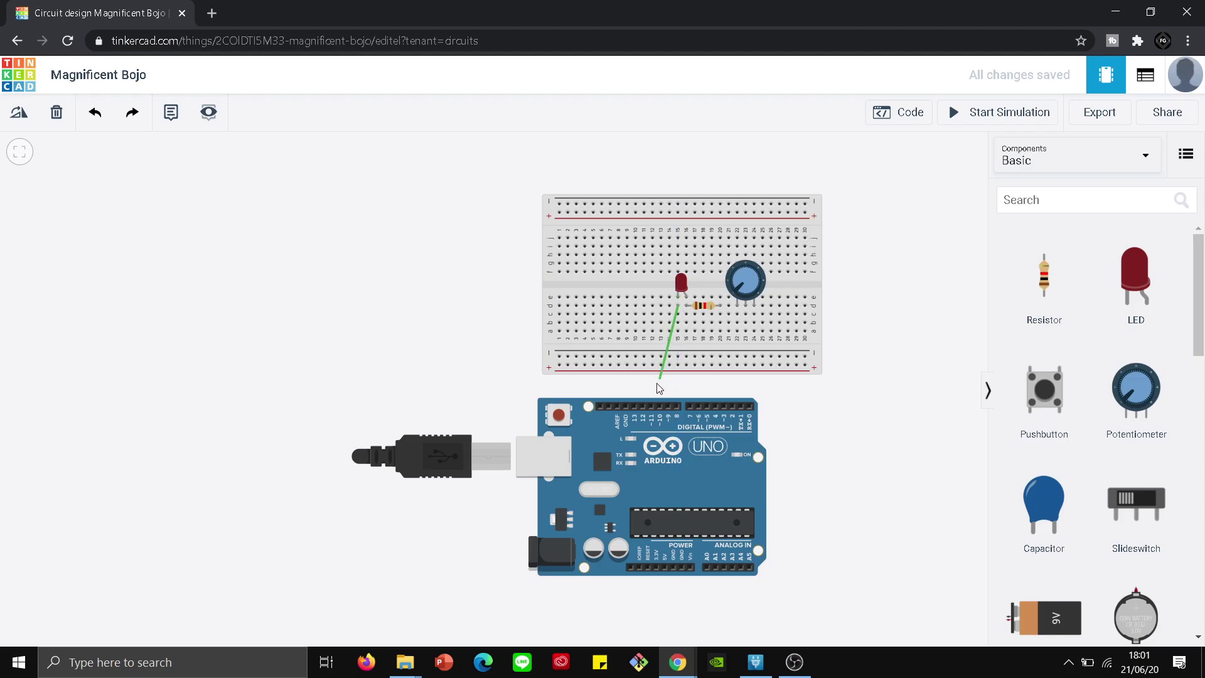
{"action": "left_click", "coordinate": [626, 406]}
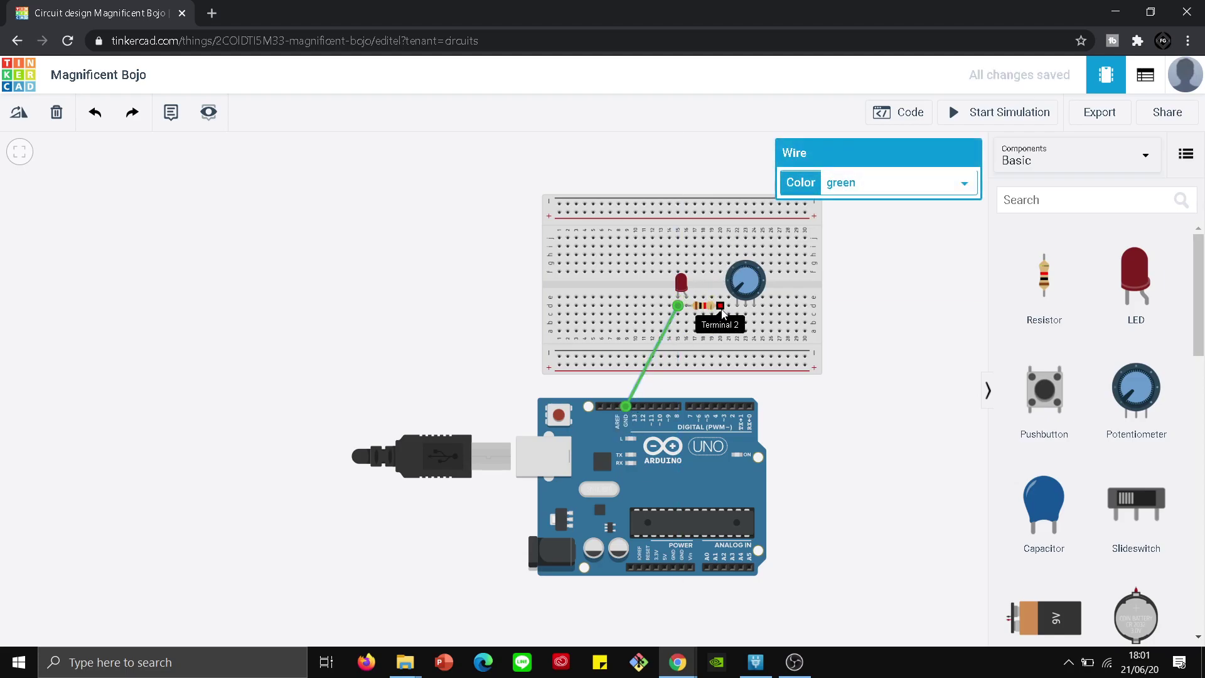
Wire the breadboard hole below the resistor's free end to the Arduino's digital pin 9.
{"action": "left_click", "coordinate": [720, 315]}
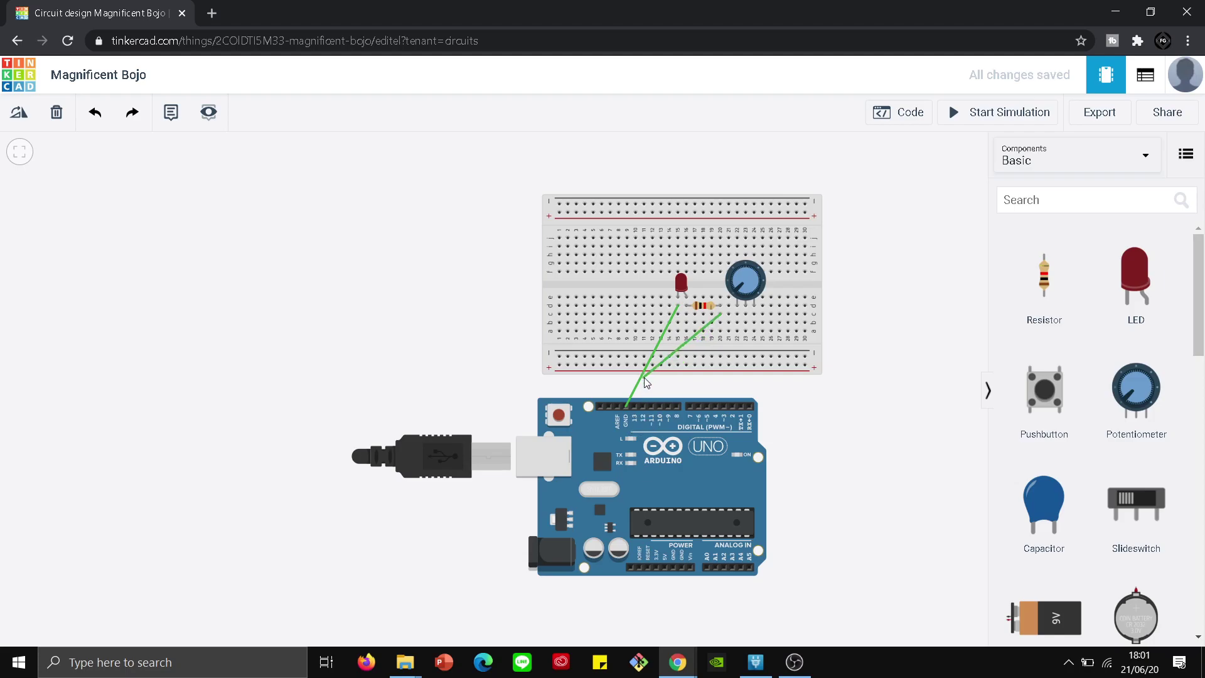
{"action": "left_click", "coordinate": [669, 407]}
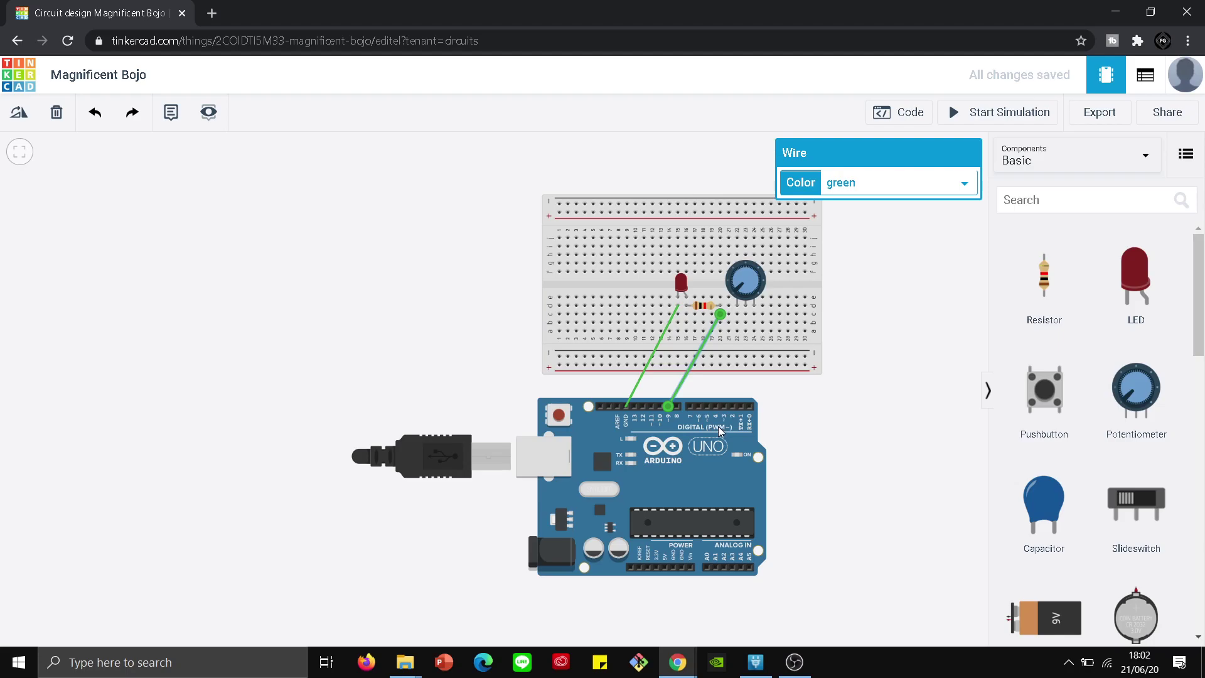
{"action": "left_click", "coordinate": [812, 409]}
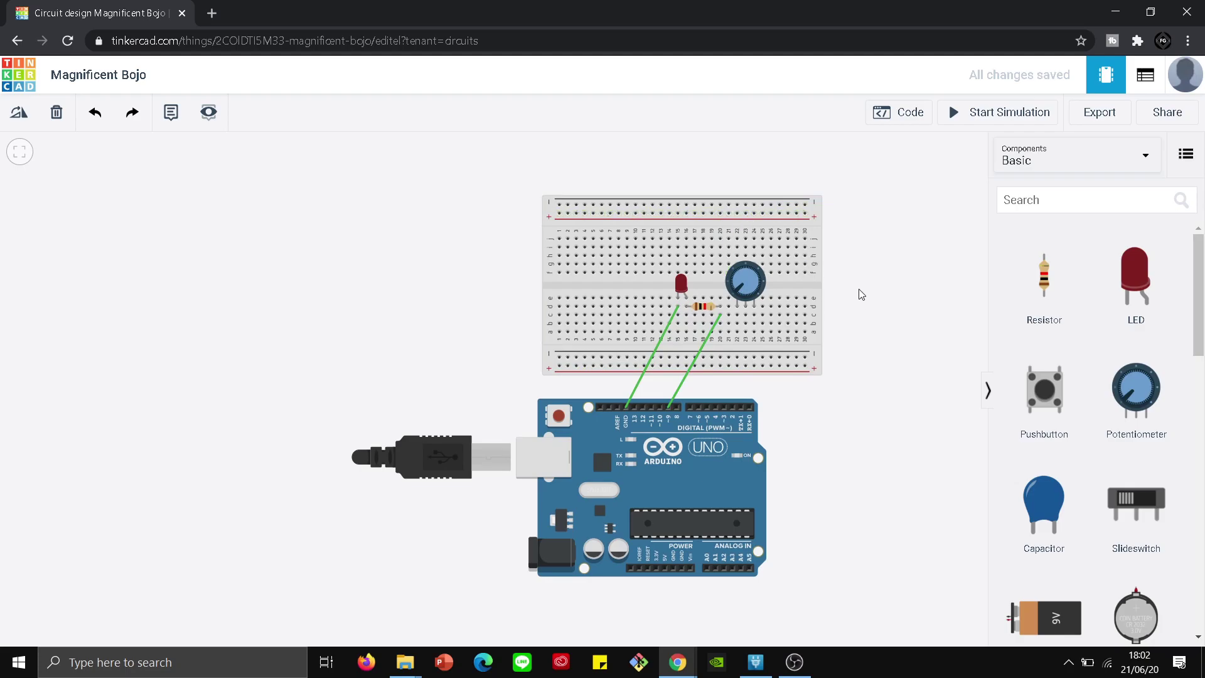
{"action": "left_click_drag", "start_coordinate": [907, 367], "coordinate": [812, 403]}
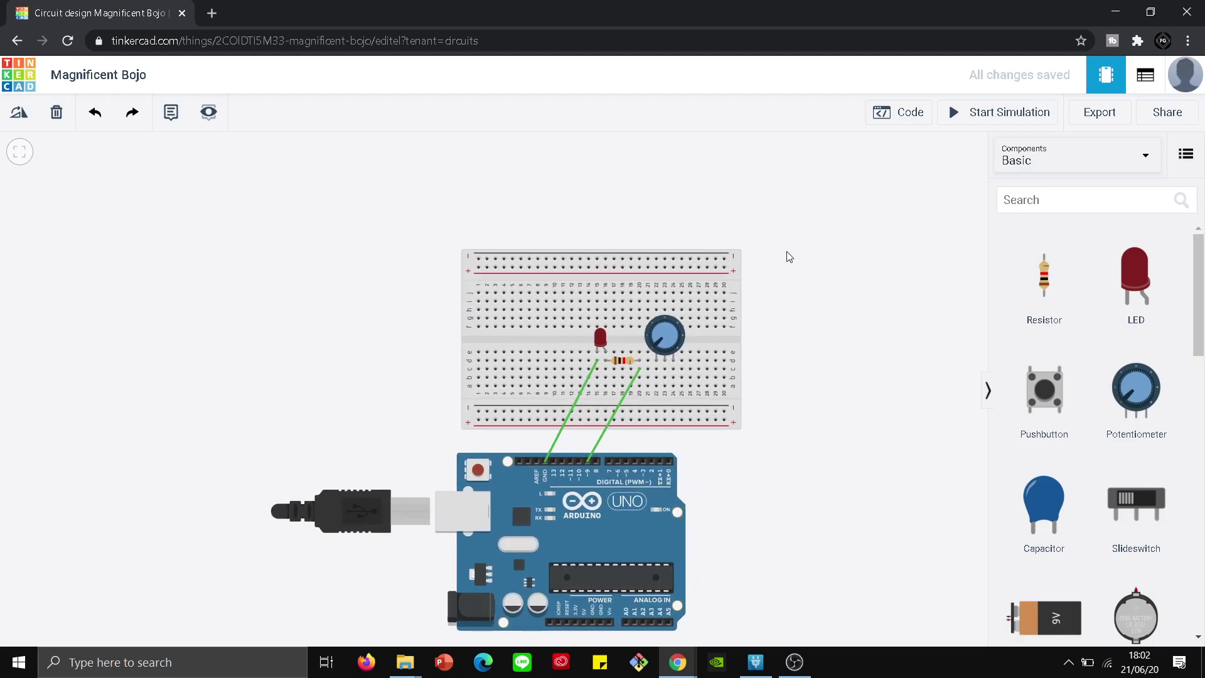
{"action": "left_click_drag", "start_coordinate": [783, 462], "coordinate": [825, 359]}
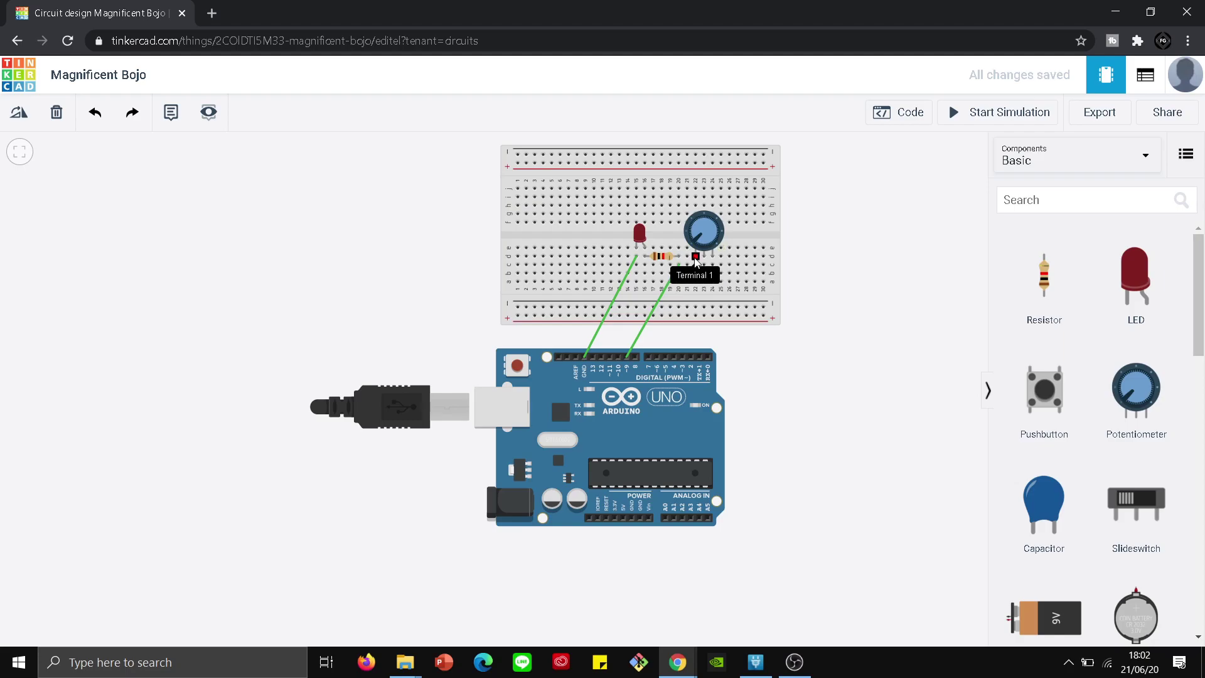
Wire the potentiometer's Terminal 1 to the Arduino's 5V pin, routing the wire around the right side of the board.
{"action": "left_click", "coordinate": [695, 258]}
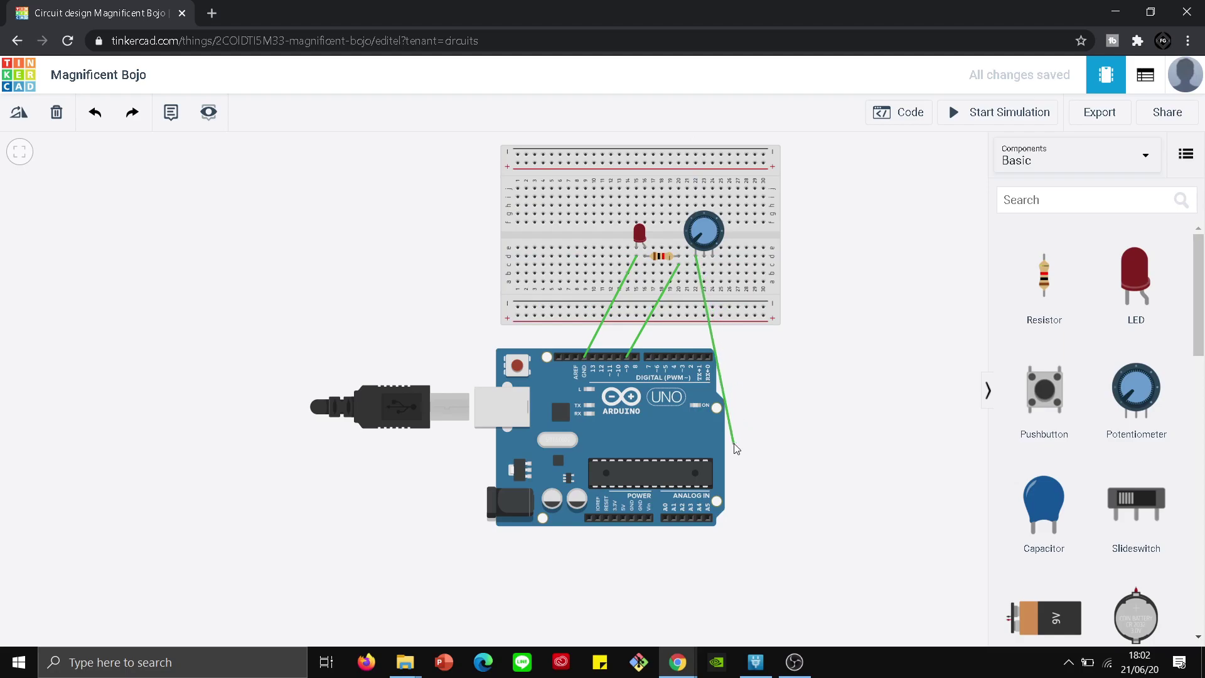
{"action": "left_click", "coordinate": [696, 333]}
{"action": "left_click", "coordinate": [746, 336]}
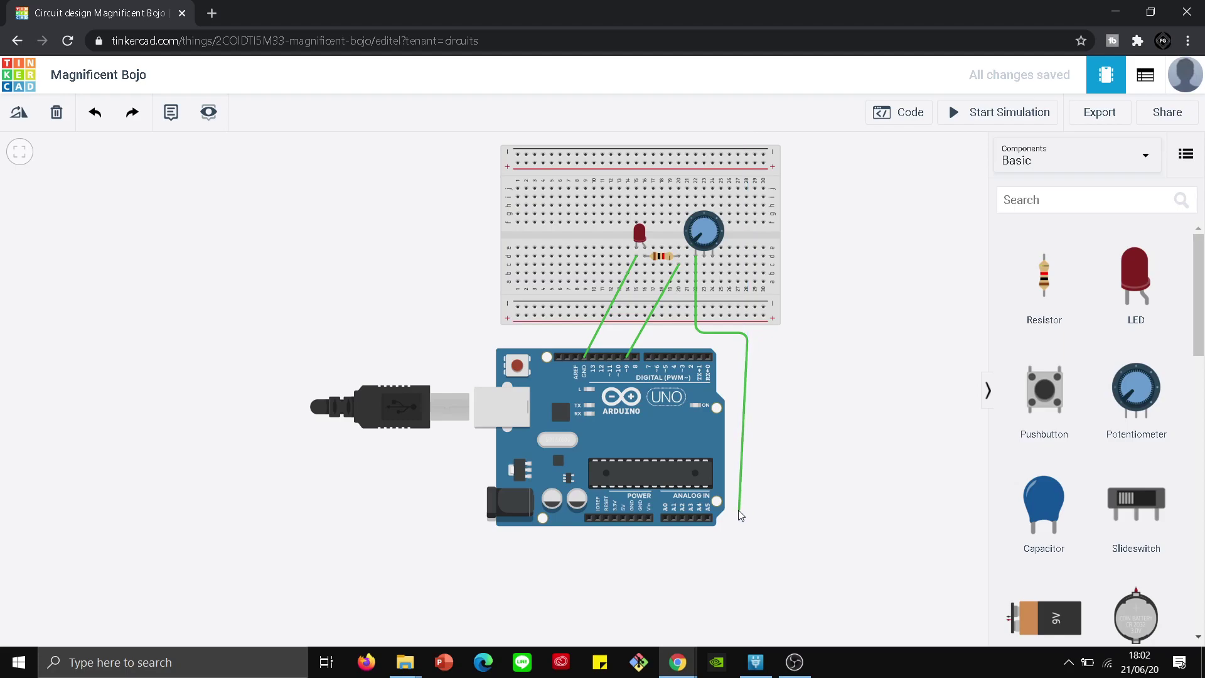
{"action": "left_click", "coordinate": [748, 529]}
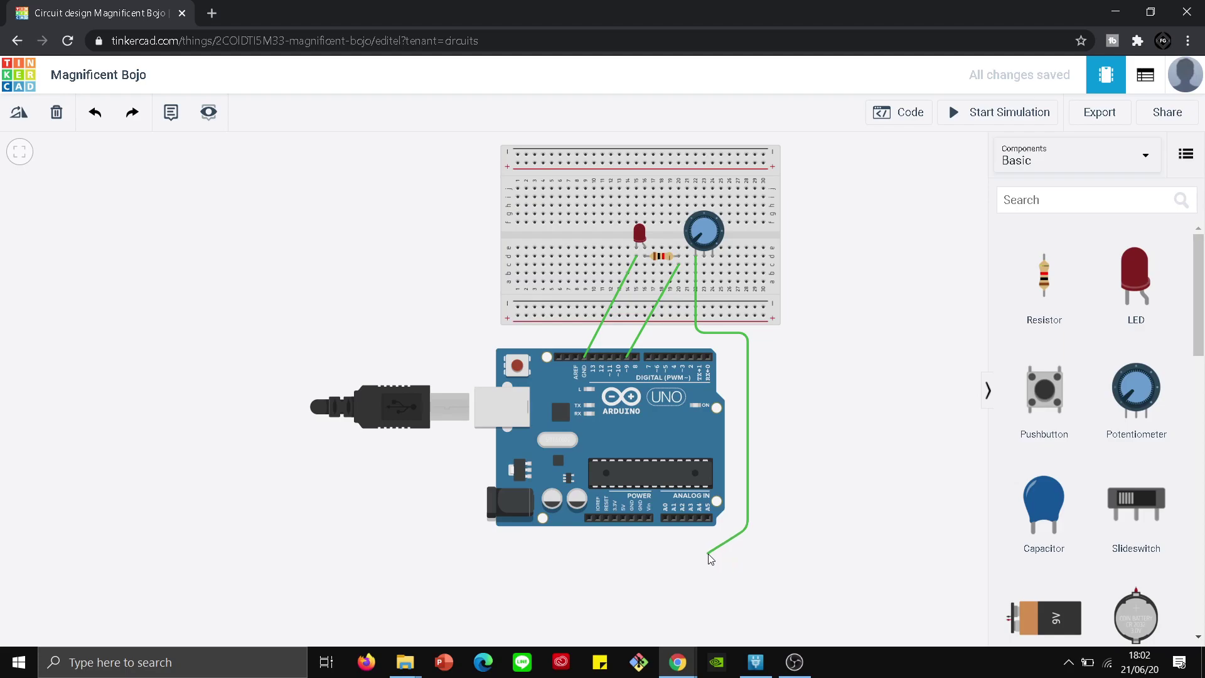
{"action": "left_click", "coordinate": [708, 553]}
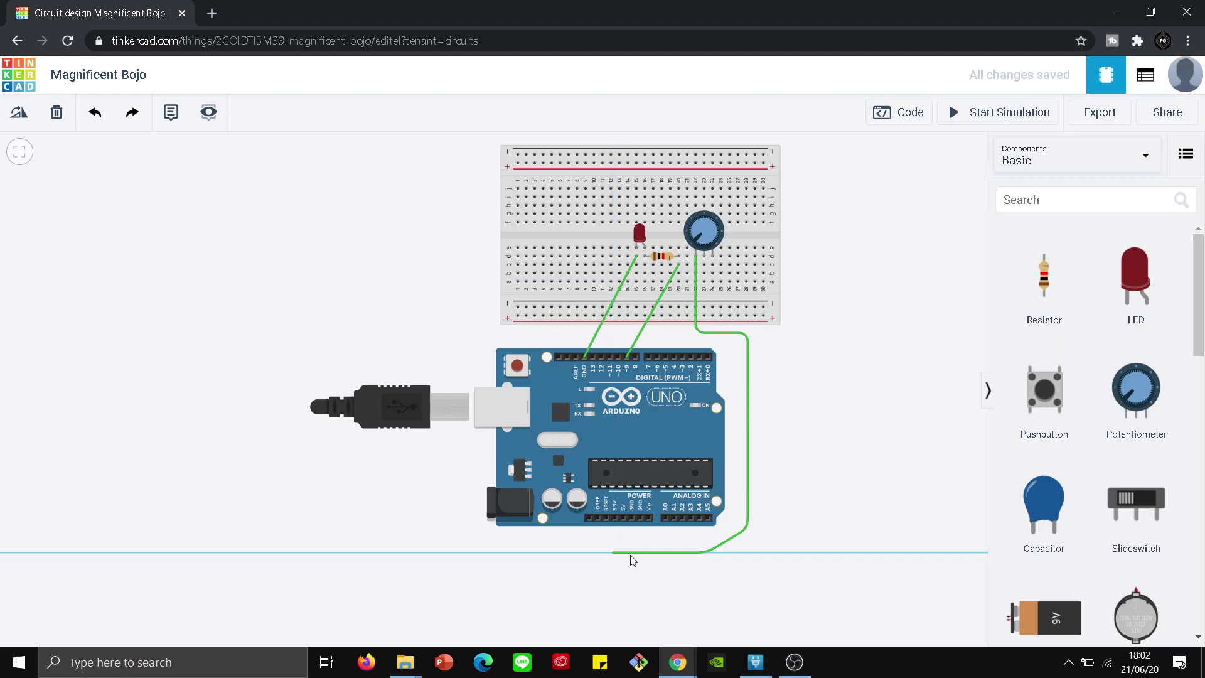
{"action": "left_click", "coordinate": [618, 553]}
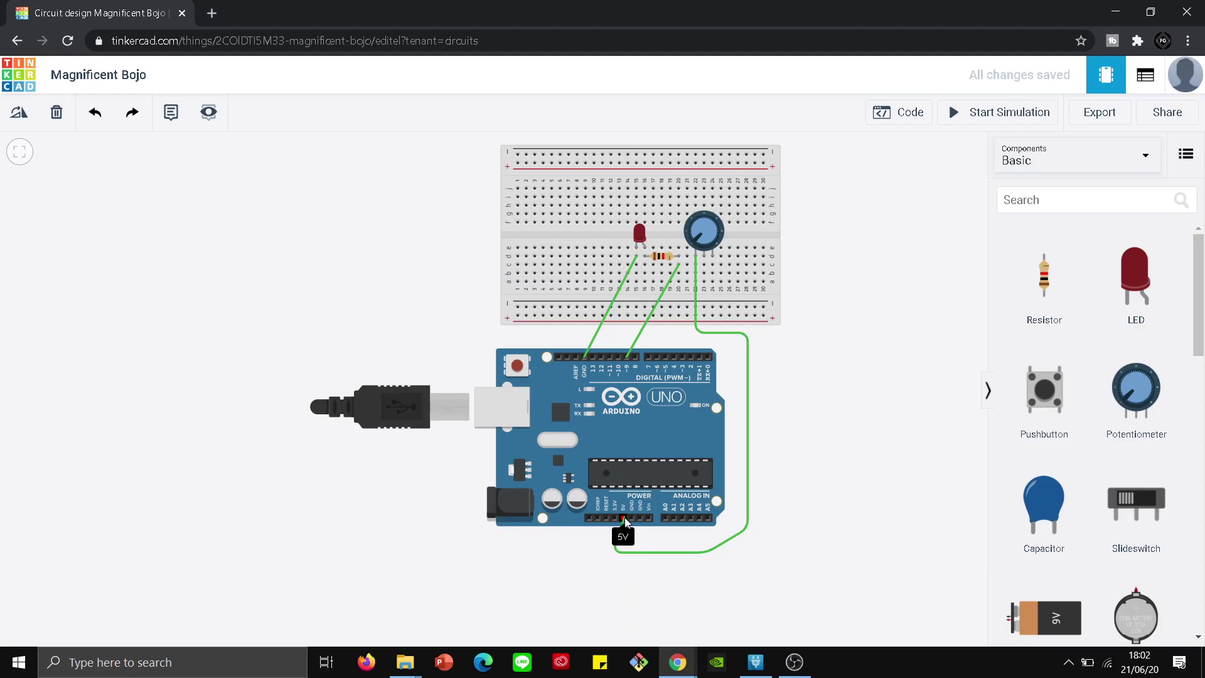
{"action": "left_click", "coordinate": [624, 517]}
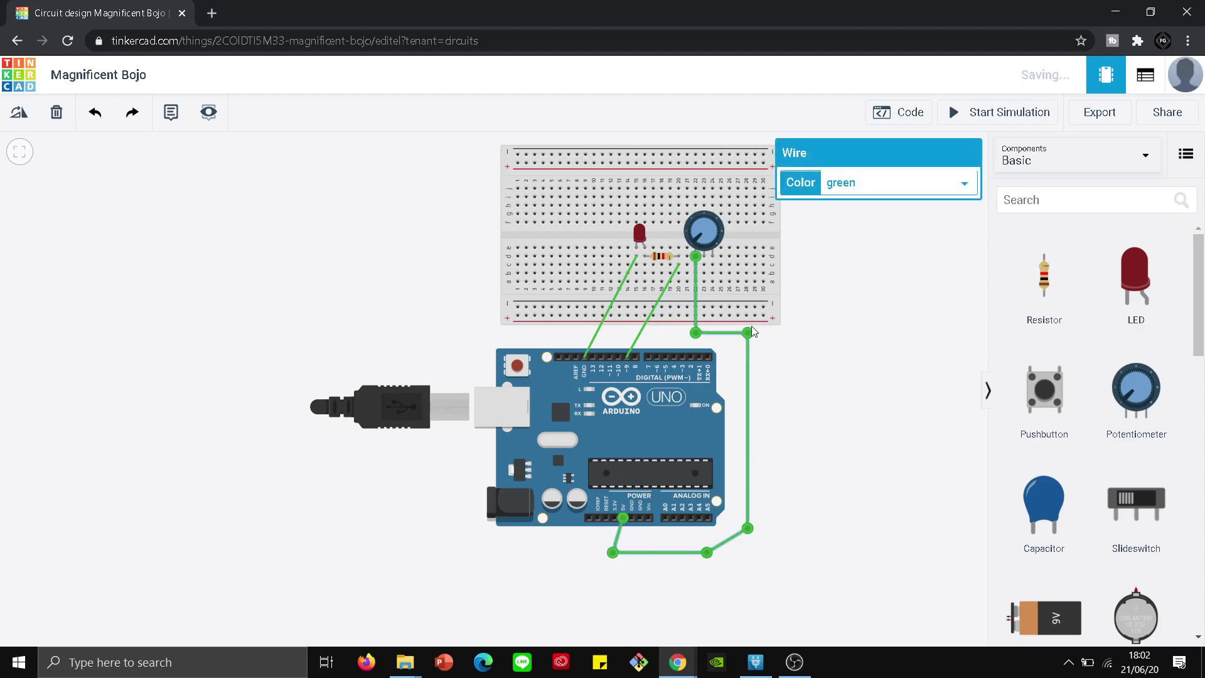
Wire the potentiometer's middle pin to the Arduino's analog pin A0, routing the wire outside the 5V wire.
{"action": "left_click", "coordinate": [703, 255]}
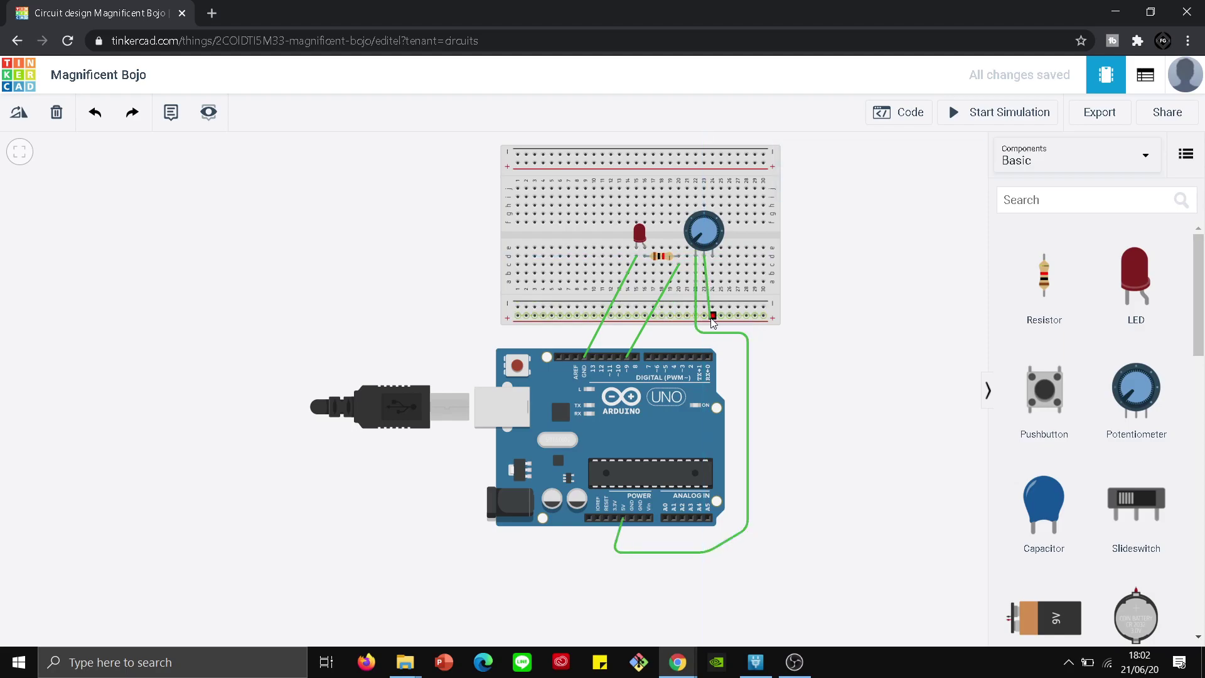
{"action": "left_click", "coordinate": [711, 319]}
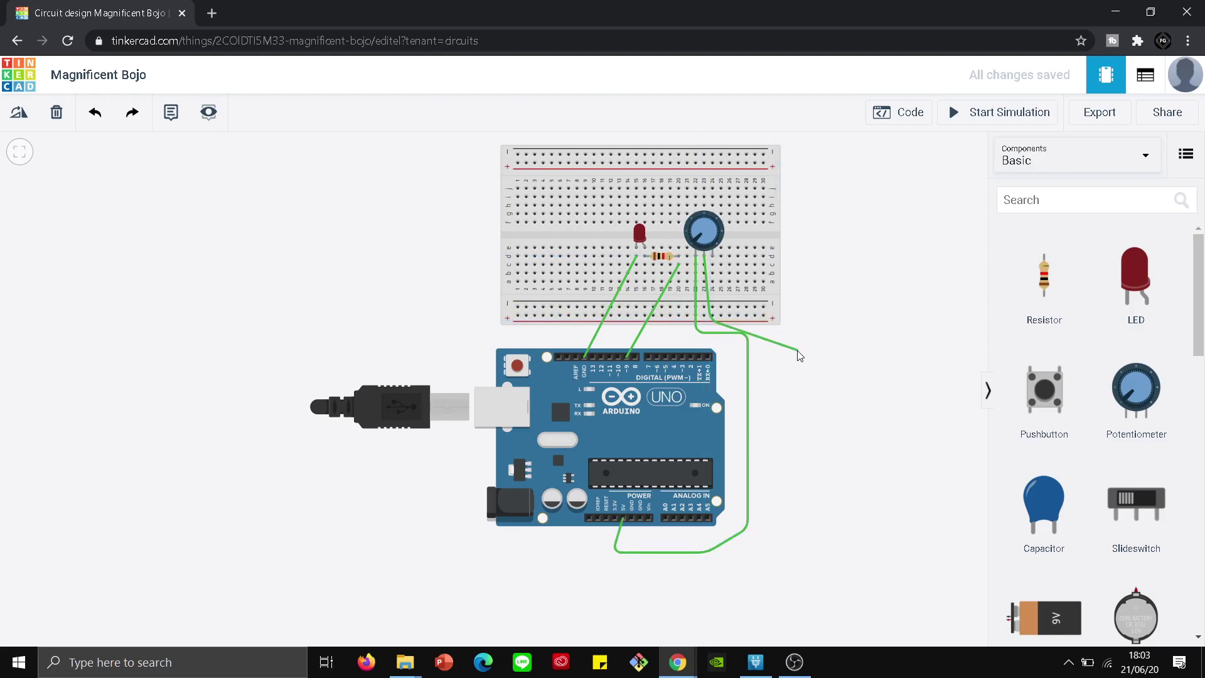
{"action": "left_click", "coordinate": [779, 320]}
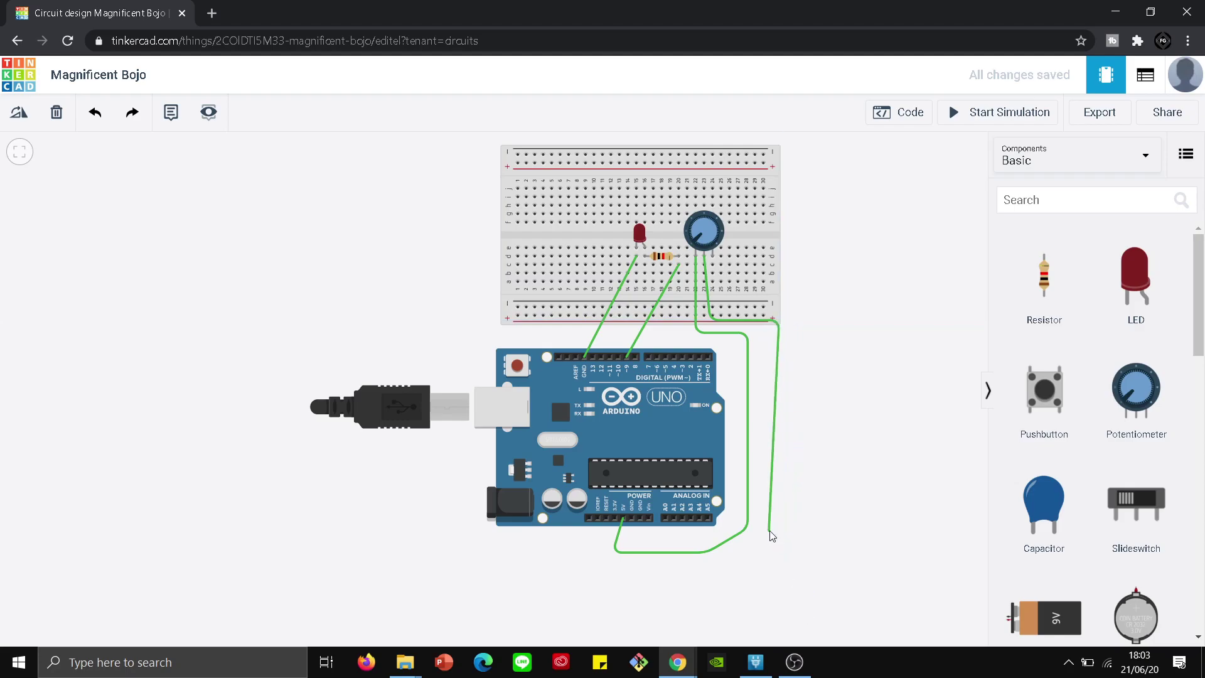
{"action": "left_click", "coordinate": [778, 528]}
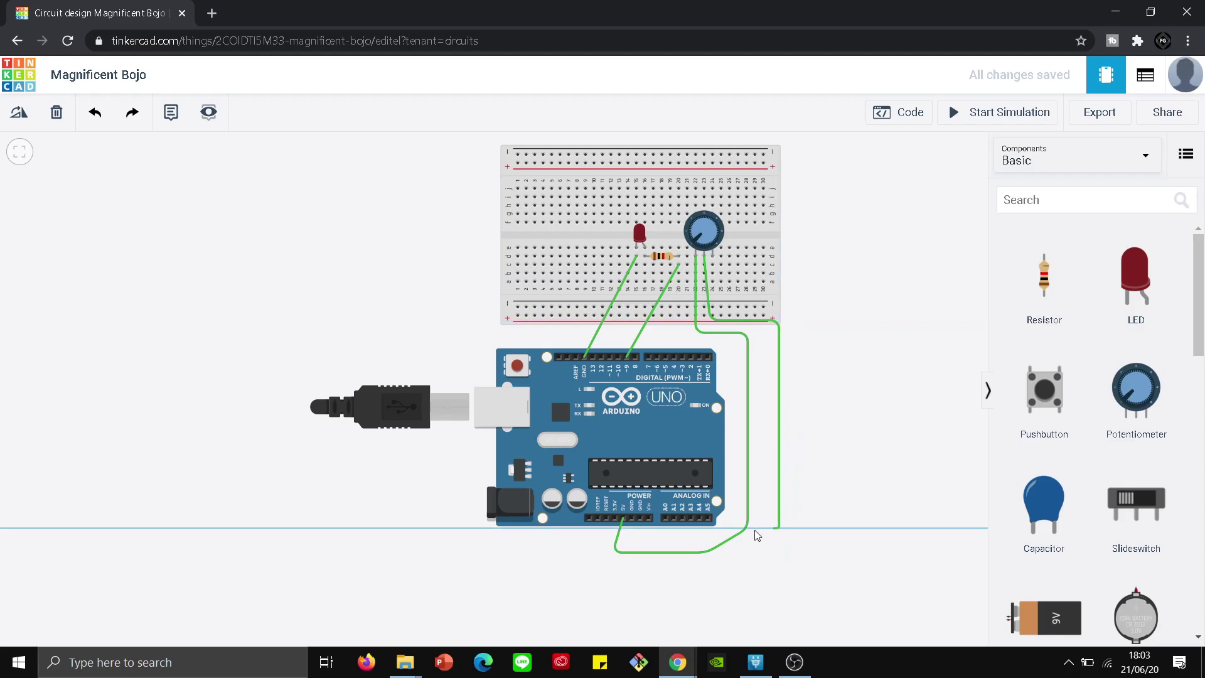
{"action": "left_click", "coordinate": [663, 518]}
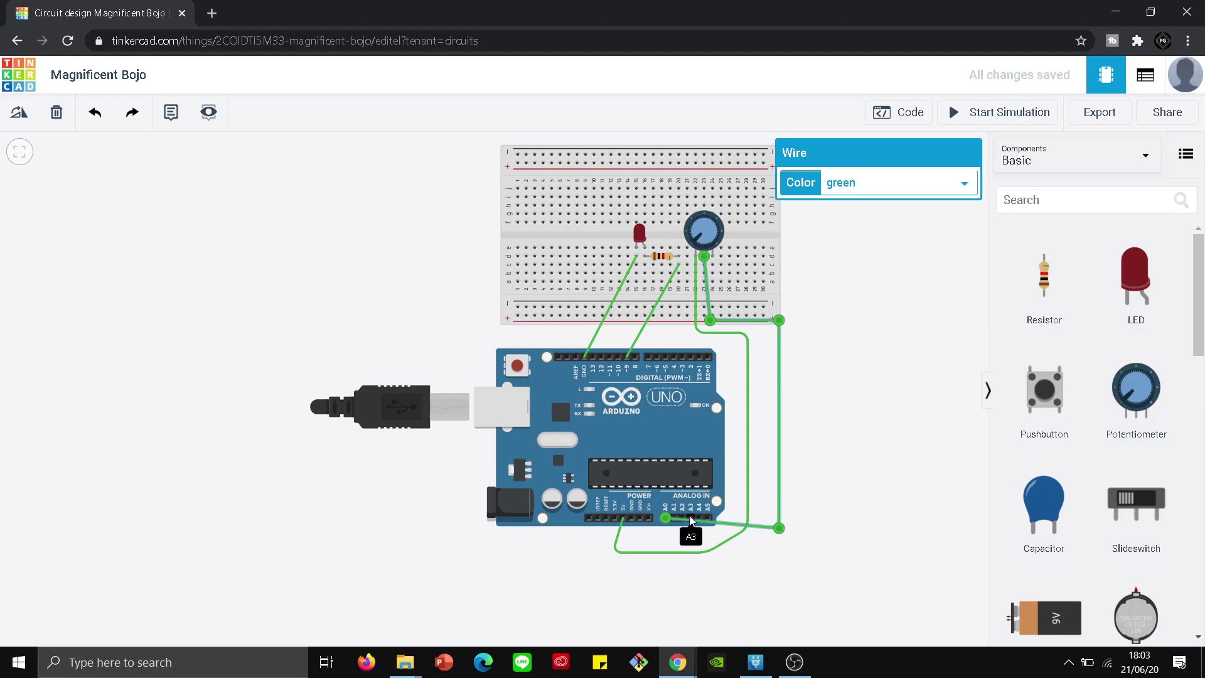
Wire the potentiometer's Terminal 2 to the Arduino's GND pin beside 5V, routing the wire outside the other two.
{"action": "left_click", "coordinate": [713, 257]}
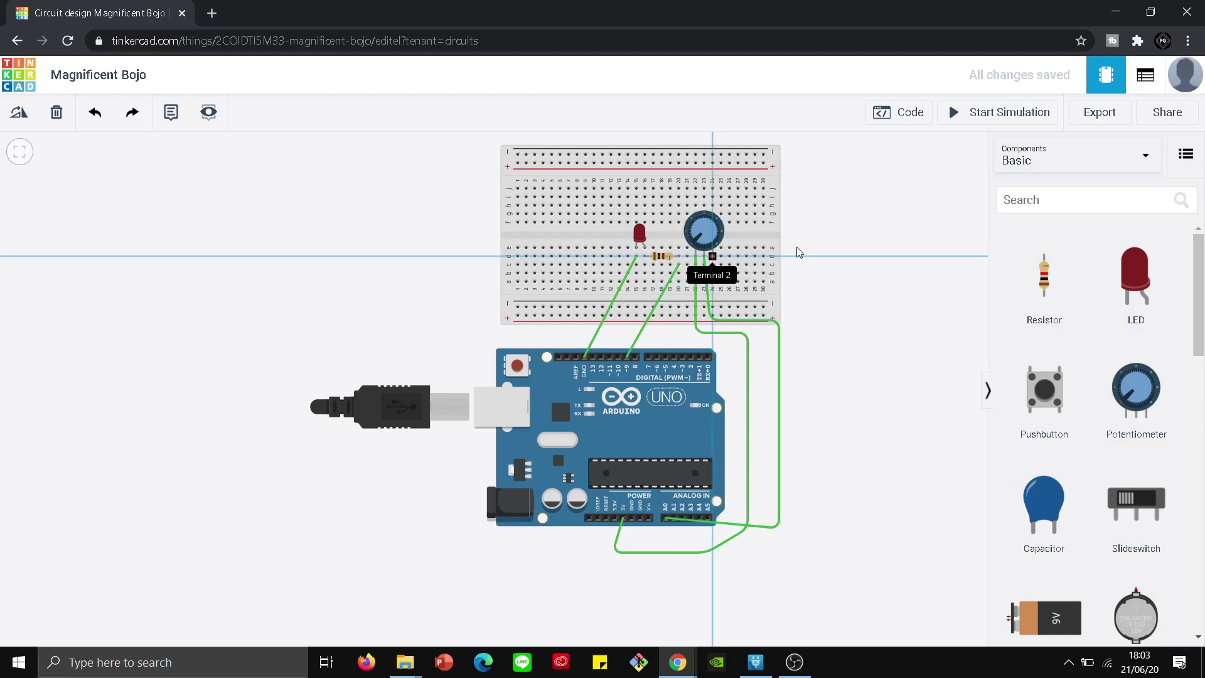
{"action": "left_click", "coordinate": [841, 257]}
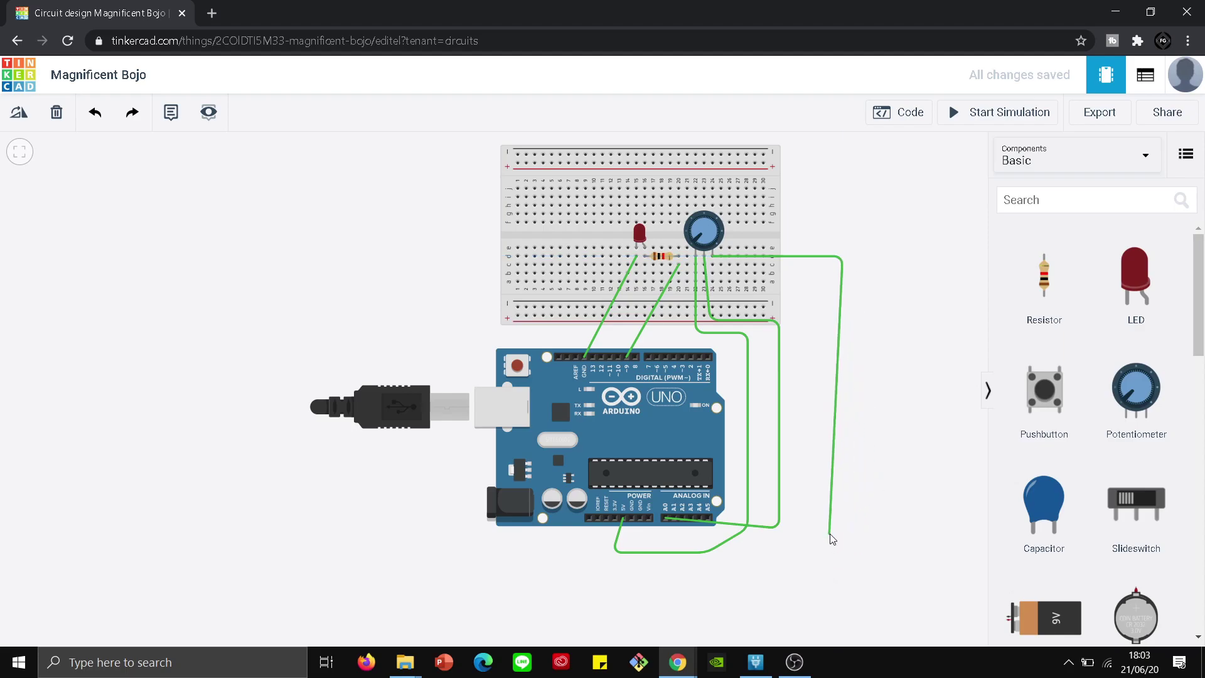
{"action": "left_click", "coordinate": [842, 533]}
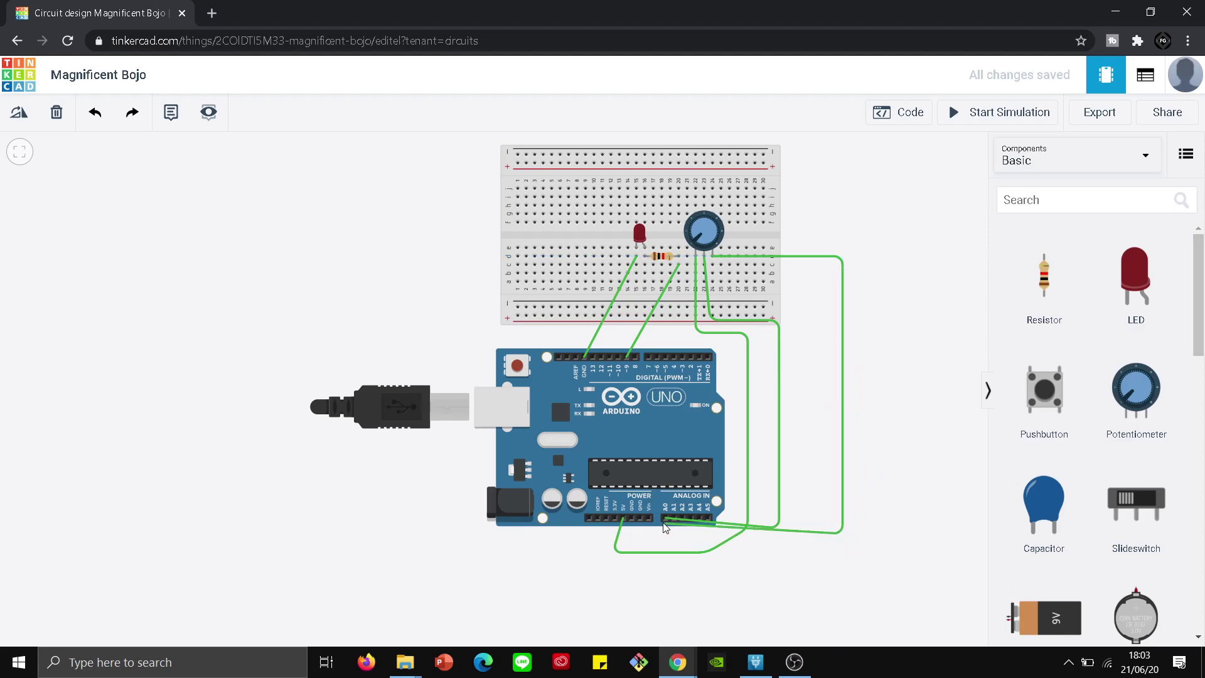
{"action": "left_click", "coordinate": [634, 521]}
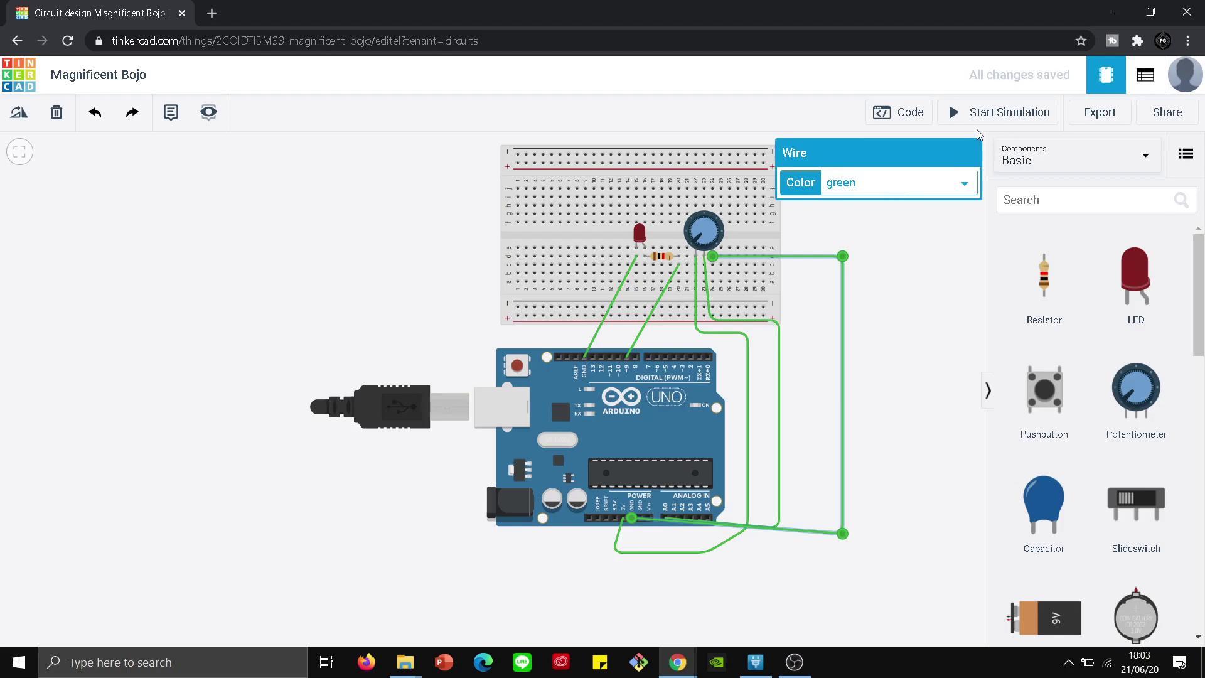
Open the Arduino's code editor and switch it from Blocks to Text, accepting the loss of the blocks.
{"action": "left_click_drag", "start_coordinate": [899, 393], "coordinate": [932, 443]}
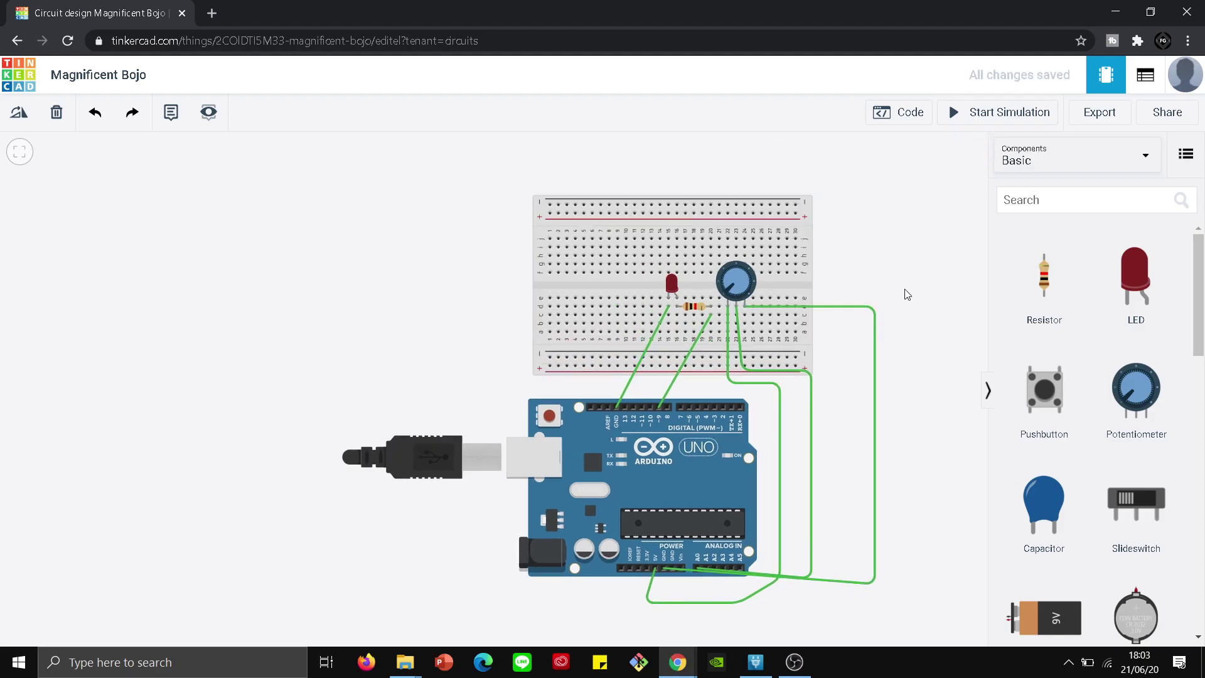
{"action": "left_click", "coordinate": [900, 115]}
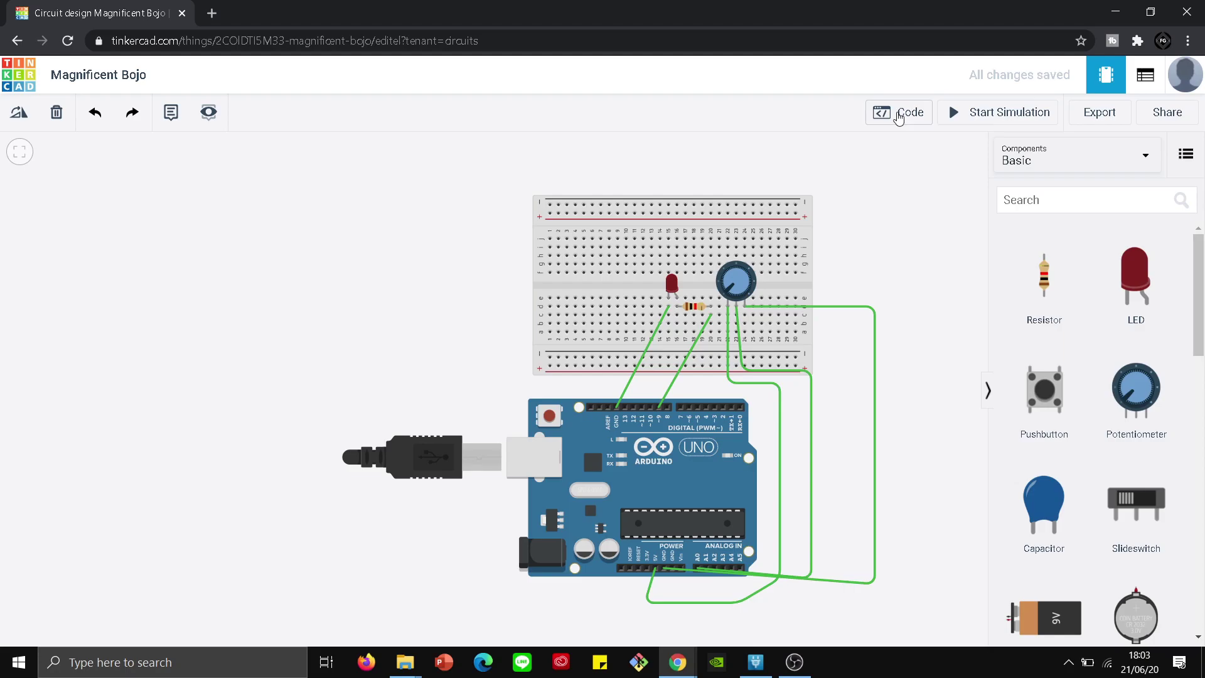
{"action": "left_click", "coordinate": [835, 154]}
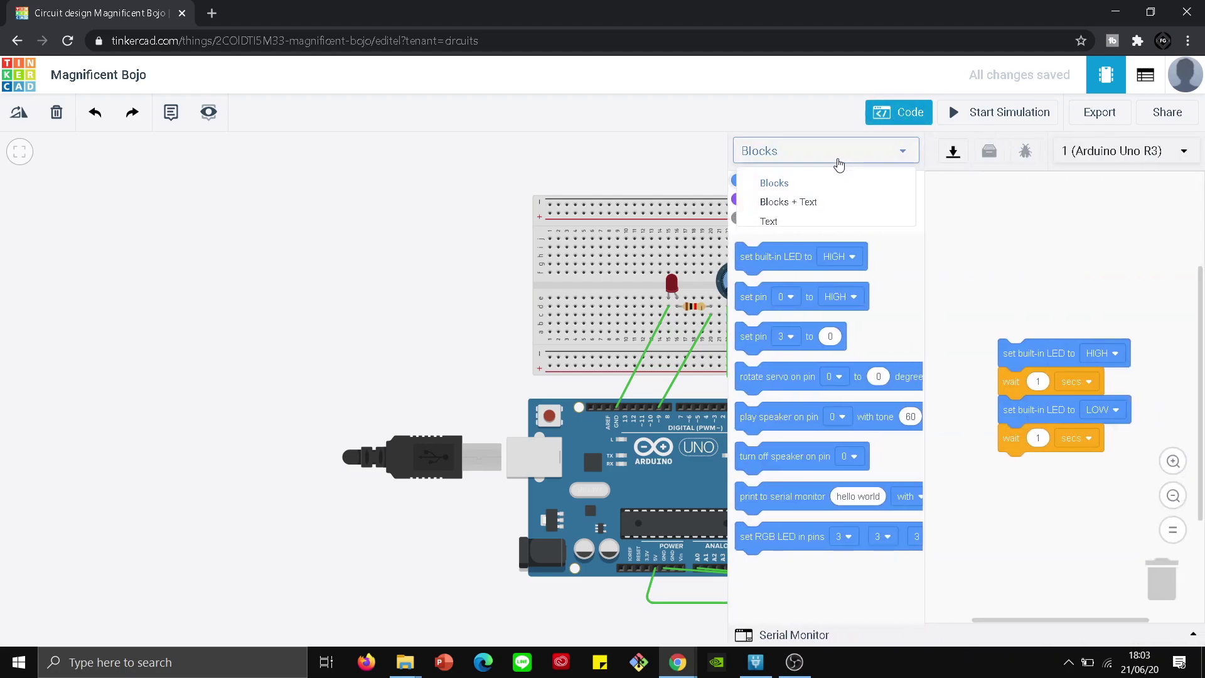
{"action": "left_click", "coordinate": [767, 223]}
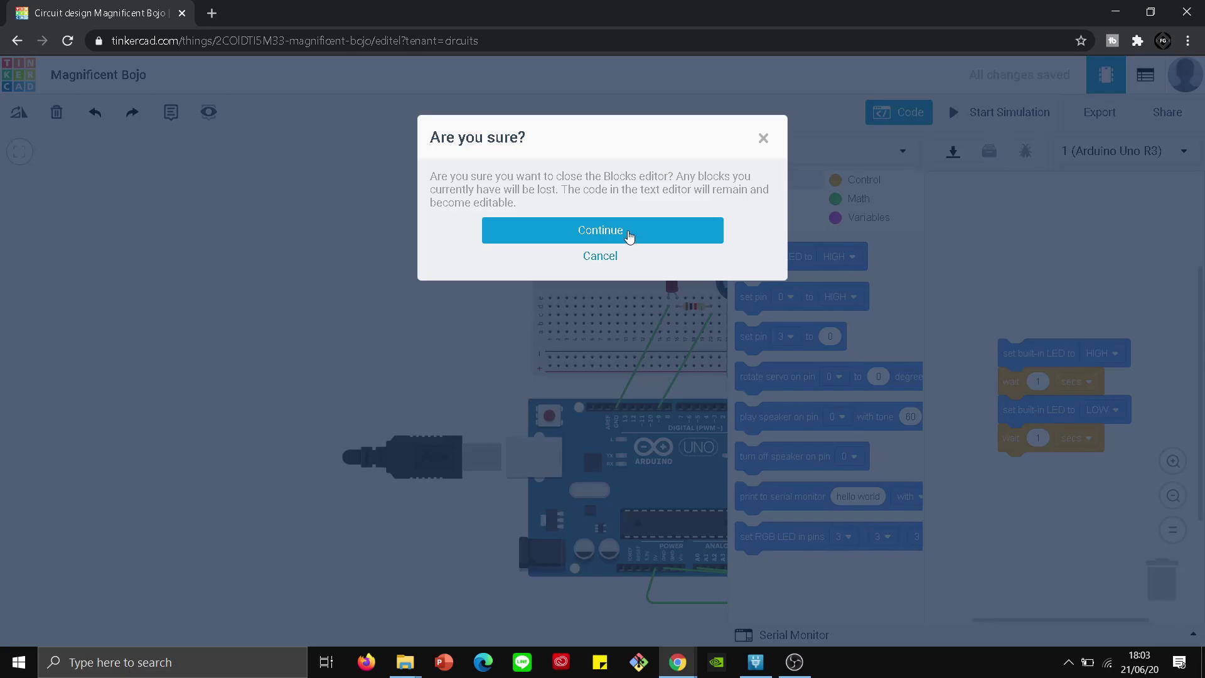
{"action": "left_click", "coordinate": [626, 233]}
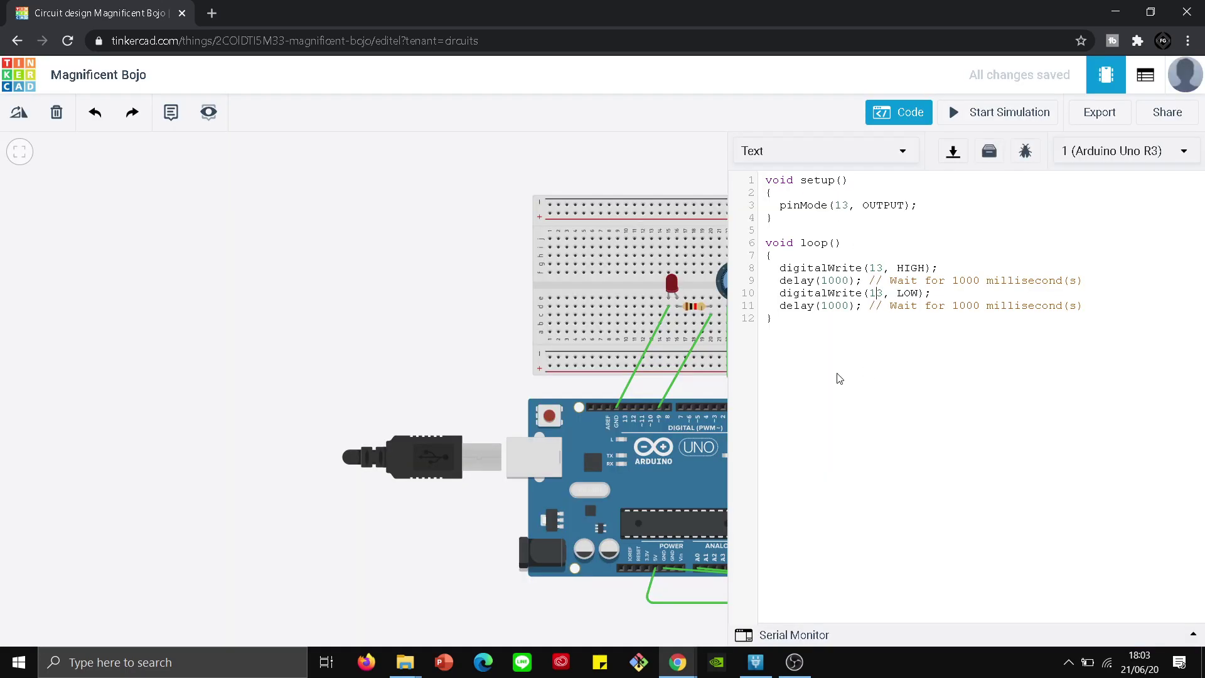
Delete the default digitalWrite and delay lines with the closing brace from loop, and the pinMode line from setup.
{"action": "left_click", "coordinate": [766, 353]}
{"action": "key", "text": "Up"}
{"action": "key", "text": "Up"}
{"action": "key", "text": "Up"}
{"action": "key", "text": "Up"}
{"action": "key", "text": "shift+Down"}
{"action": "key", "text": "shift+Down"}
{"action": "key", "text": "shift+Down"}
{"action": "key", "text": "shift+Down"}
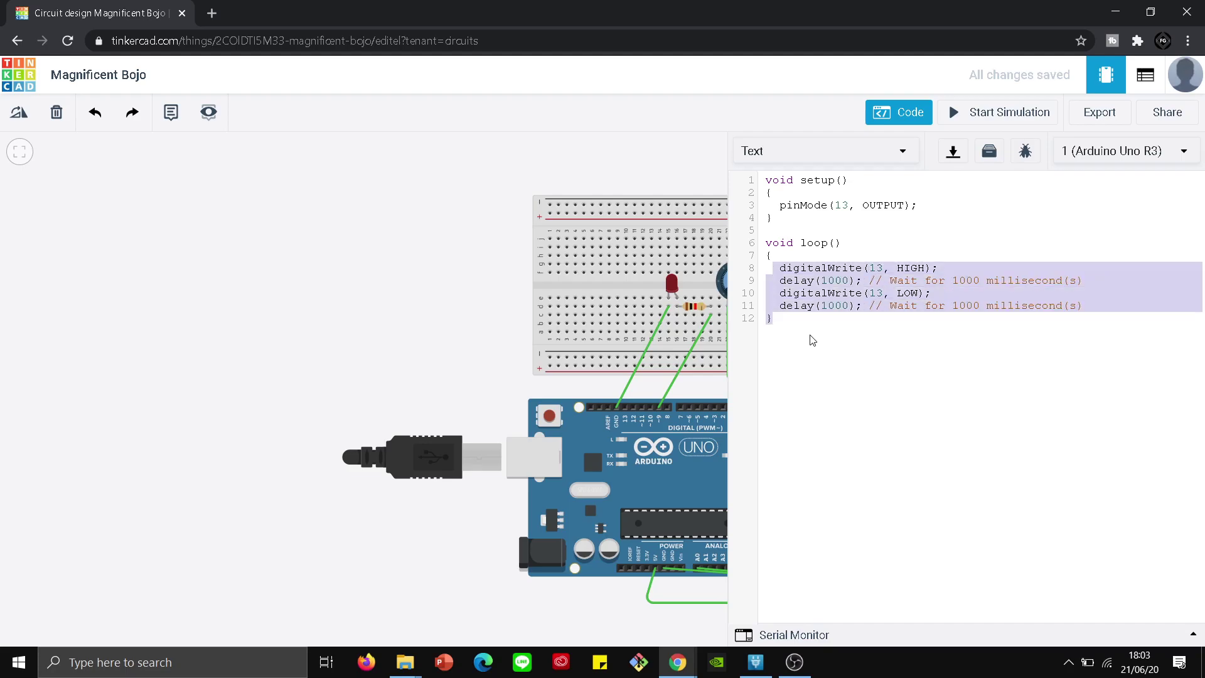
{"action": "key", "text": "BackSpace"}
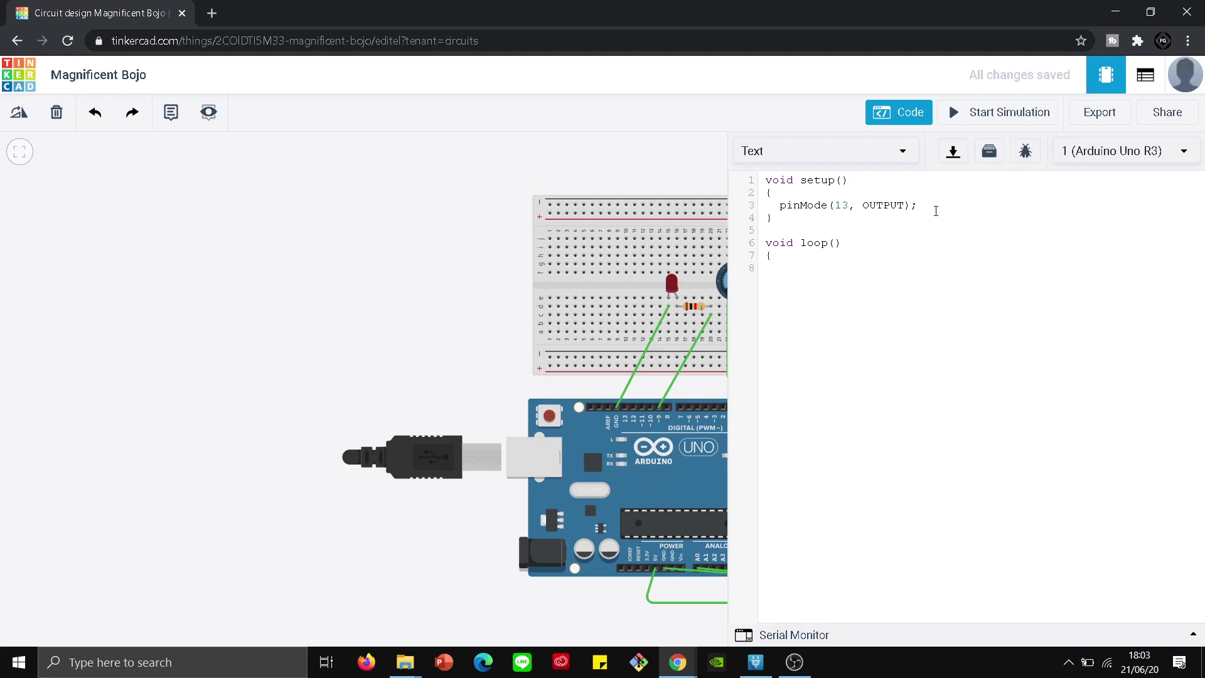
{"action": "left_click_drag", "start_coordinate": [936, 211], "coordinate": [779, 206]}
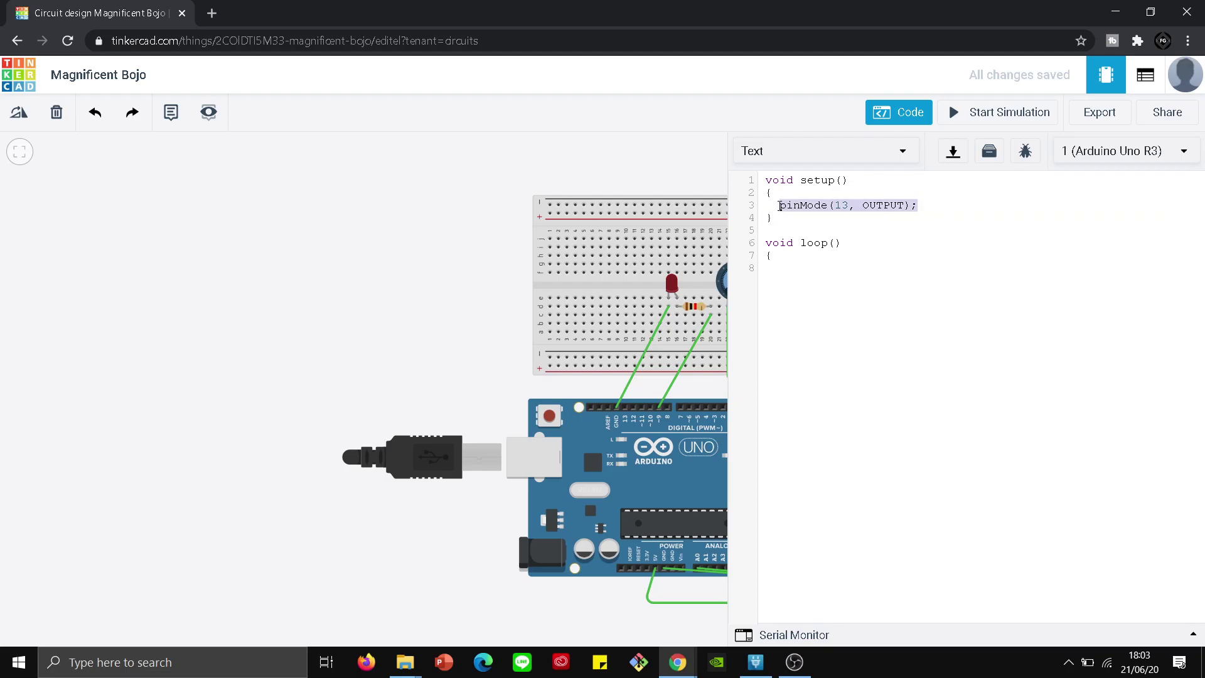
{"action": "key", "text": "BackSpace"}
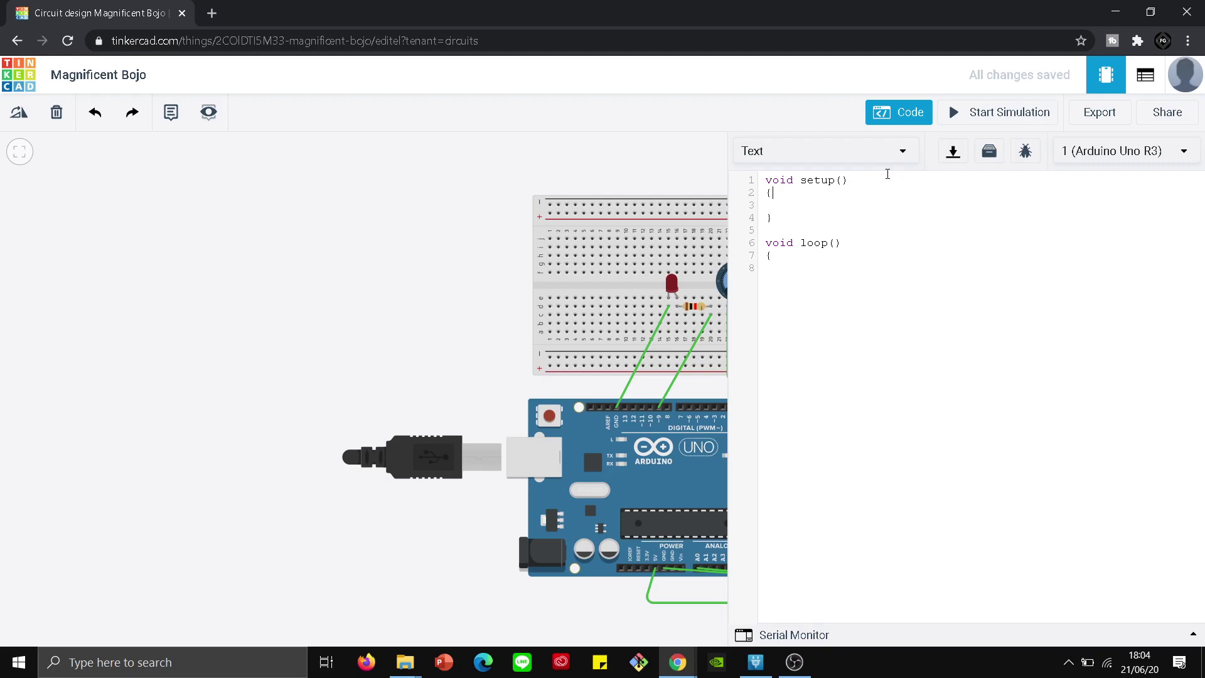
Below void setup(), add the lines "#define pinPotensio 0" and "#define ledPin 9" without semicolons.
{"action": "key", "text": "Return"}
{"action": "type", "text": "#define"}
{"action": "type", "text": "pin"}
{"action": "left_click_drag", "start_coordinate": [614, 177], "coordinate": [347, 207]}
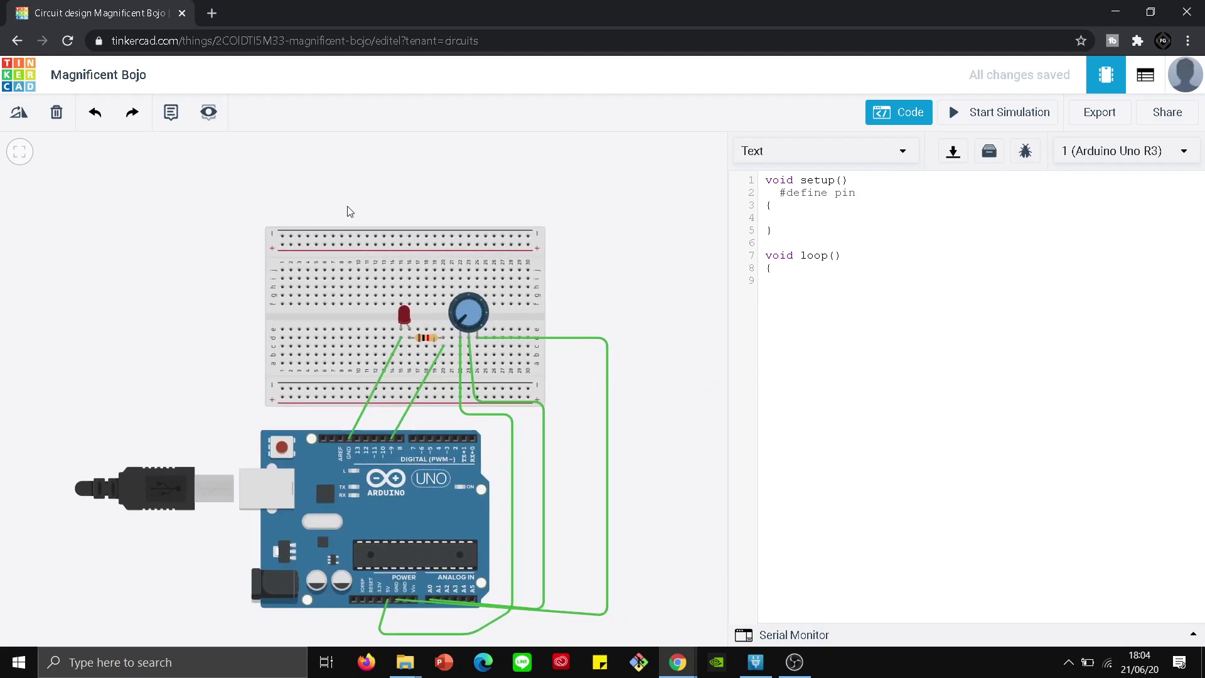
{"action": "type", "text": "Potensio"}
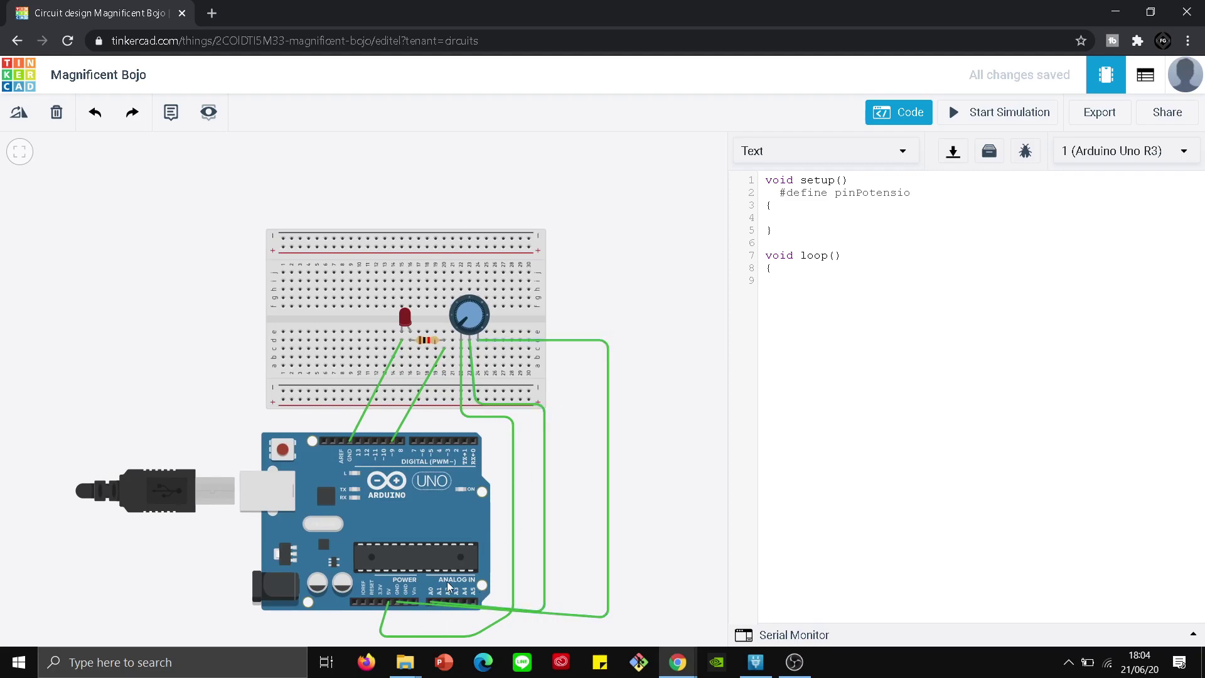
{"action": "type", "text": " 0;"}
{"action": "key", "text": "Return"}
{"action": "type", "text": "#define"}
{"action": "type", "text": "ledPin 9"}
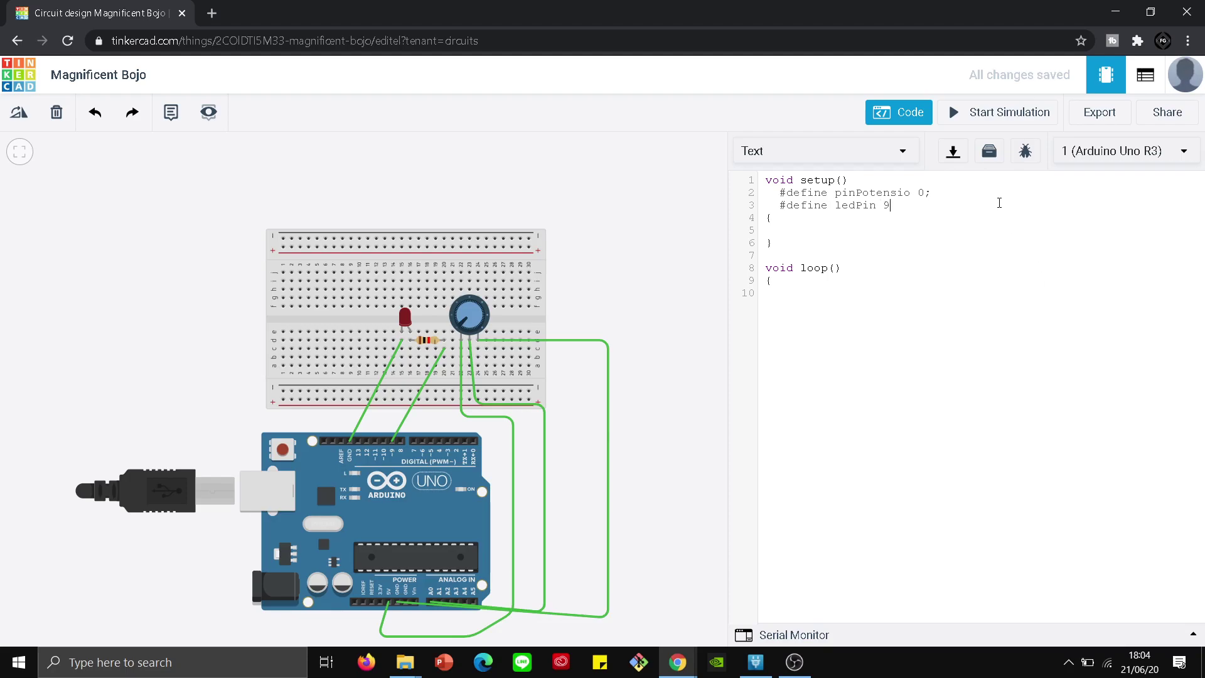
{"action": "left_click", "coordinate": [982, 190]}
Expand the Serial Monitor and add "Serial.begin(9600);" inside the setup function.
{"action": "left_click", "coordinate": [789, 217]}
{"action": "left_click", "coordinate": [790, 634]}
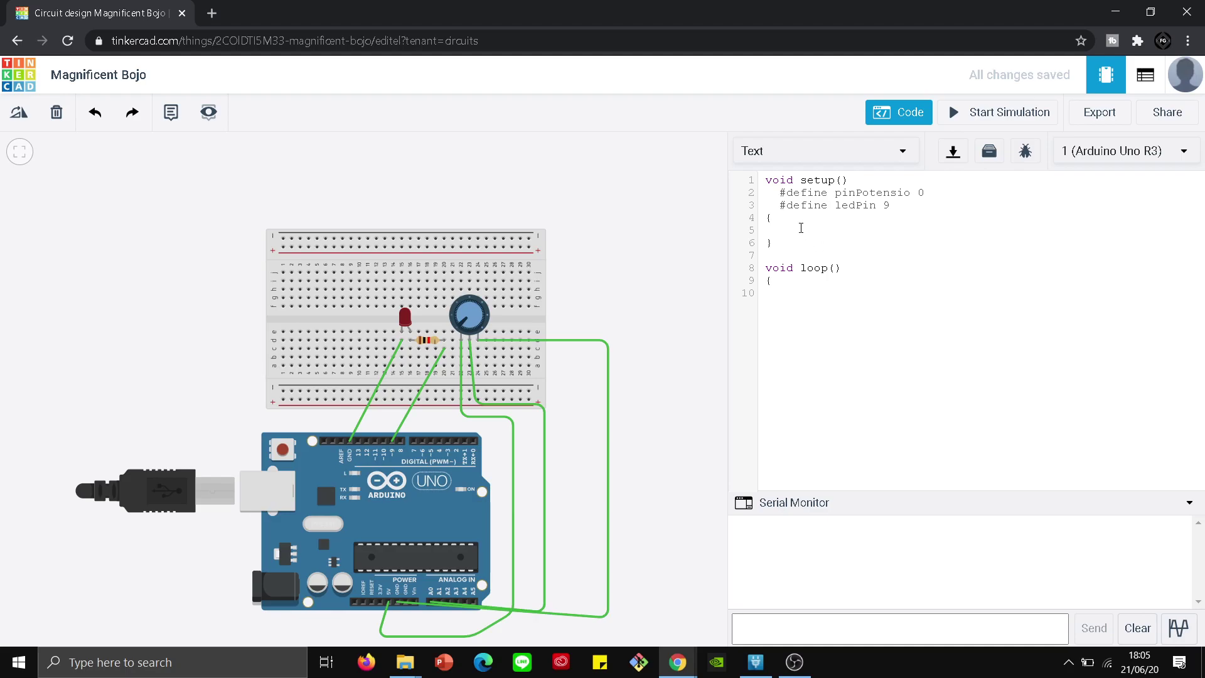
{"action": "type", "text": "Serial.begin"}
{"action": "type", "text": "(9600);"}
{"action": "key", "text": "Up"}
{"action": "left_click", "coordinate": [910, 193]}
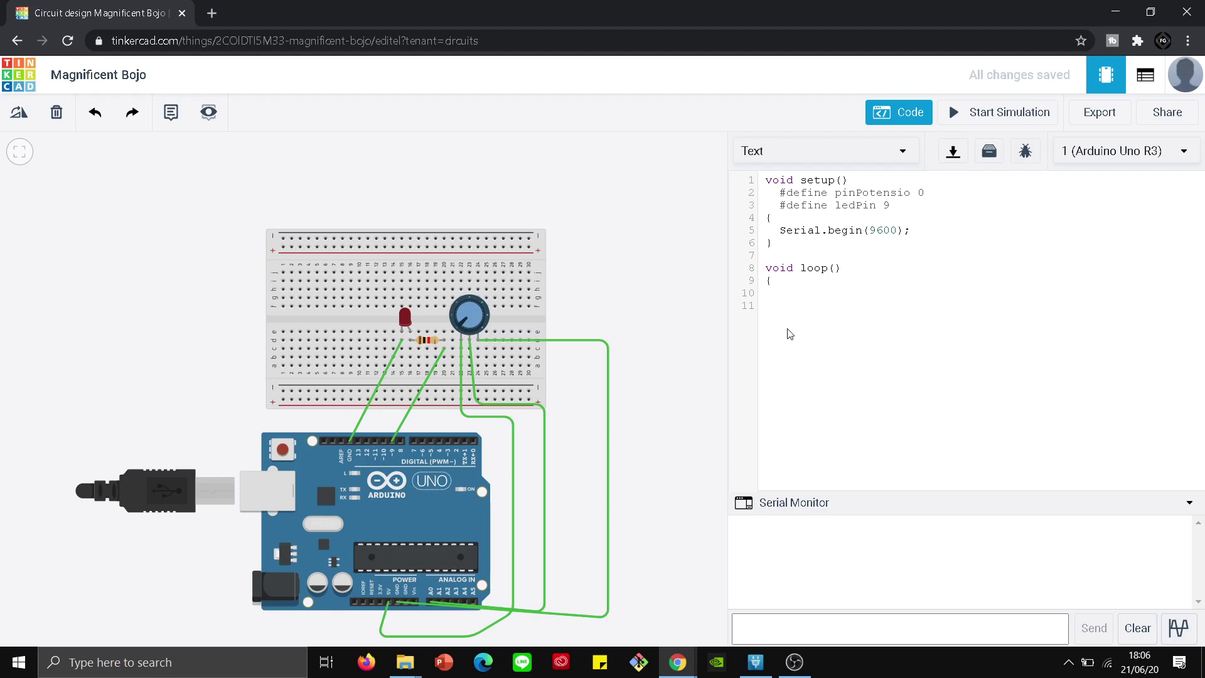
In loop, declare "int nilaiPotensio;" and add "nilaiPotensio = analogRead(pinPotensio);" below it after a blank line.
{"action": "left_click", "coordinate": [781, 294]}
{"action": "type", "text": "int nilaiPotensio;"}
{"action": "key", "text": "Return"}
{"action": "key", "text": "Return"}
{"action": "type", "text": "nilaiPotensio = analogRead"}
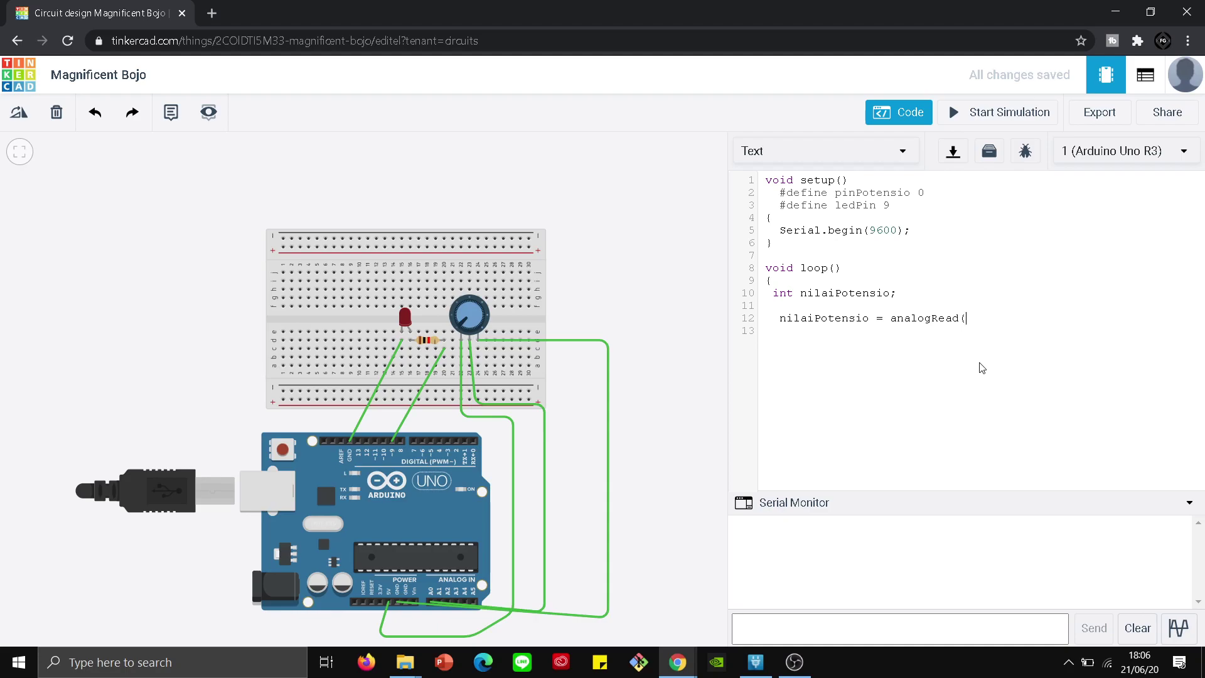
{"action": "type", "text": "pin"}
{"action": "type", "text": "Potensio"}
{"action": "type", "text": ");   "}
{"action": "type", "text": "ni"}
{"action": "type", "text": "lai"}
{"action": "type", "text": "Poten"}
{"action": "key", "text": "BackSpace"}
{"action": "key", "text": "BackSpace"}
{"action": "key", "text": "BackSpace"}
{"action": "key", "text": "BackSpace"}
{"action": "key", "text": "BackSpace"}
{"action": "key", "text": "BackSpace"}
{"action": "key", "text": "BackSpace"}
{"action": "key", "text": "BackSpace"}
{"action": "key", "text": "BackSpace"}
{"action": "key", "text": "BackSpace"}
Add "Serial.printlen(nilaiPotensio);" below the analogRead line, close the loop function with a brace, and try to start the simulation.
{"action": "type", "text": "Serial.printlen(nilaiPotensio);"}
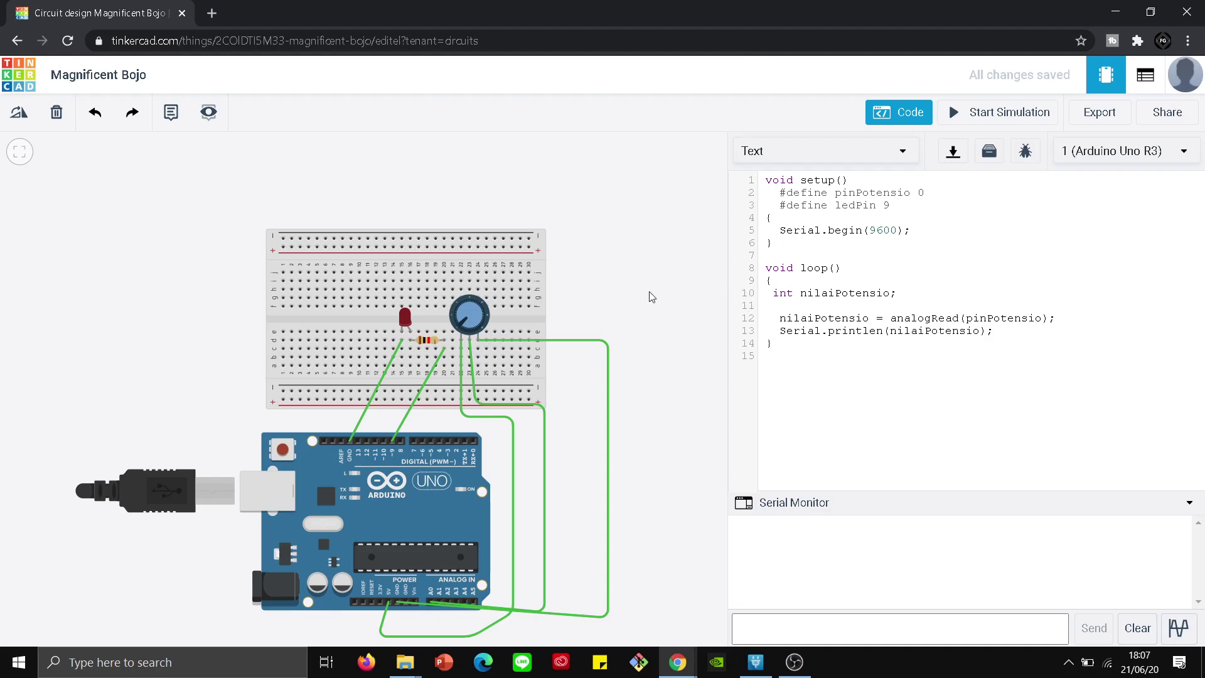
{"action": "left_click", "coordinate": [989, 116]}
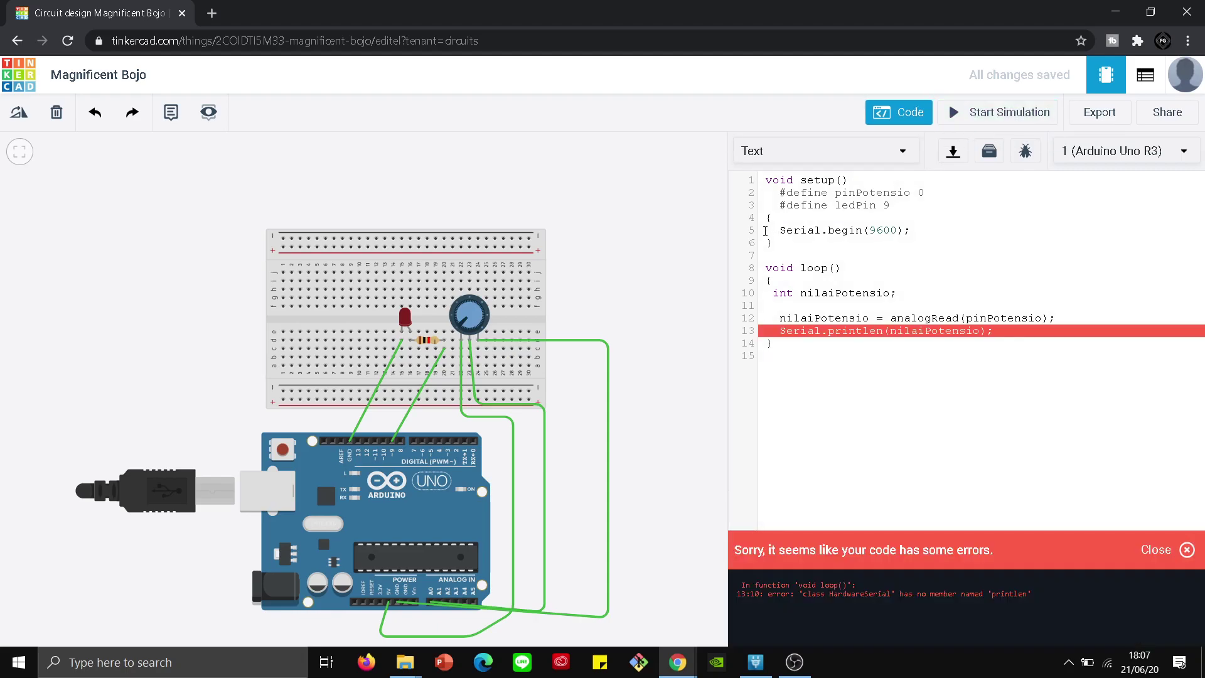
Correct printlen to println in the serial output line, then run the simulation with the Serial Monitor open.
{"action": "left_click", "coordinate": [869, 331]}
{"action": "key", "text": "Delete"}
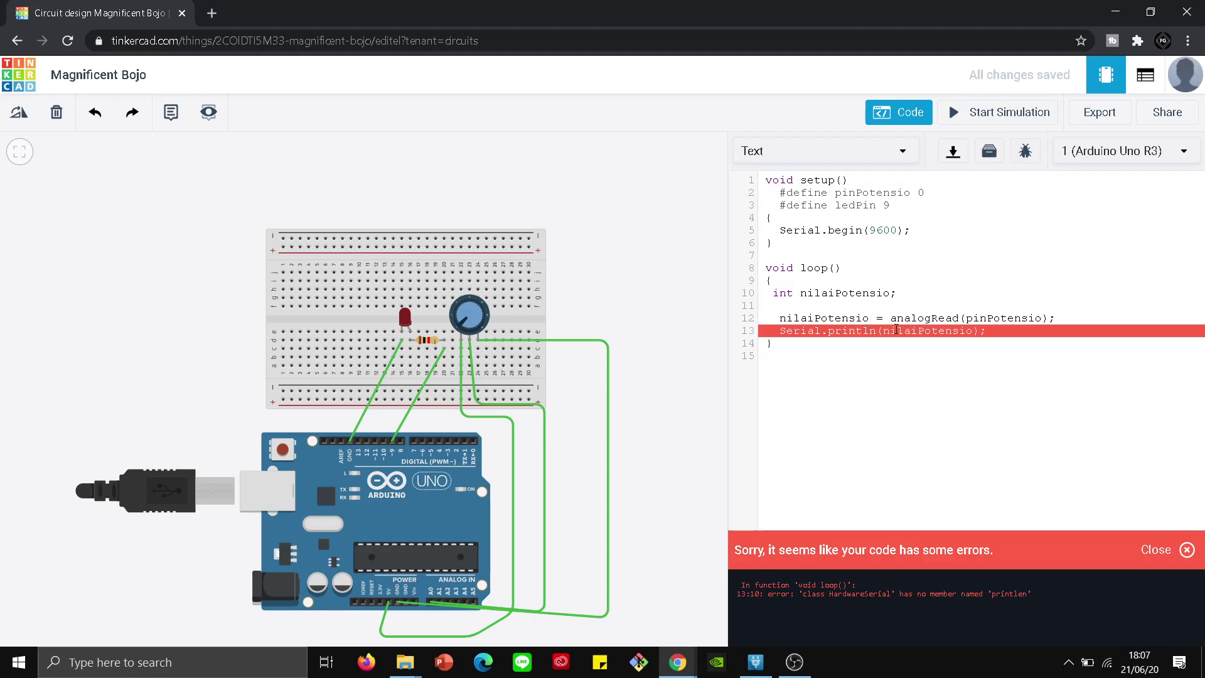
{"action": "left_click", "coordinate": [976, 116]}
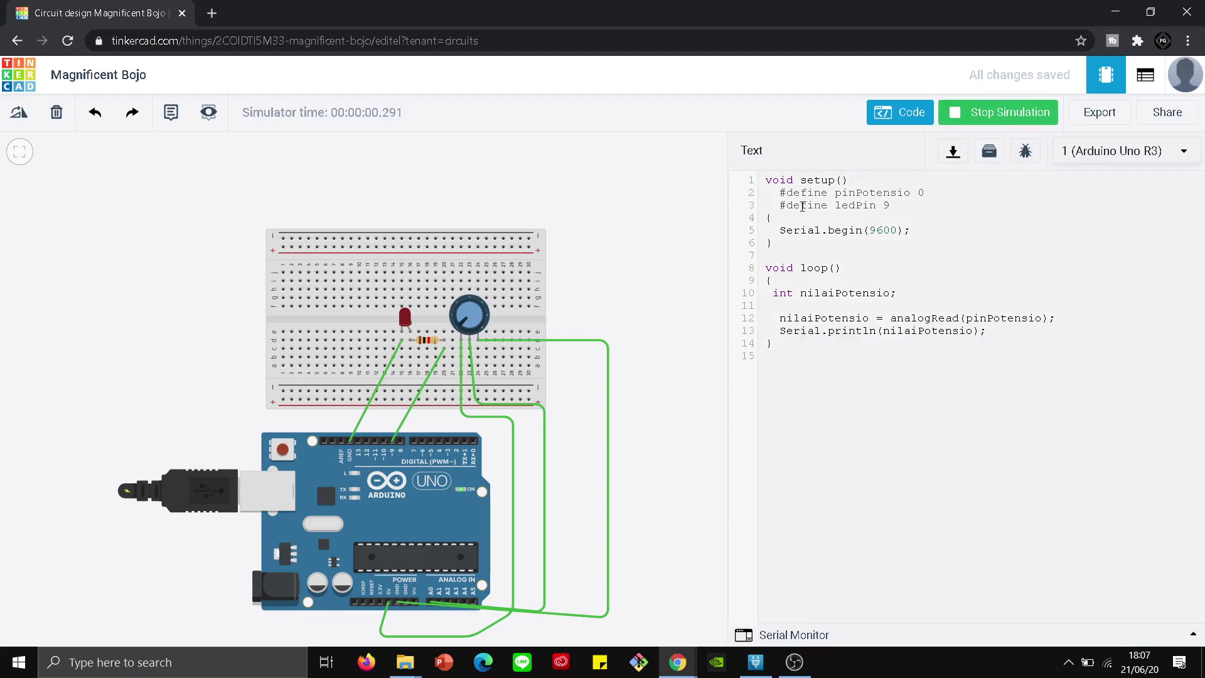
{"action": "left_click", "coordinate": [803, 634]}
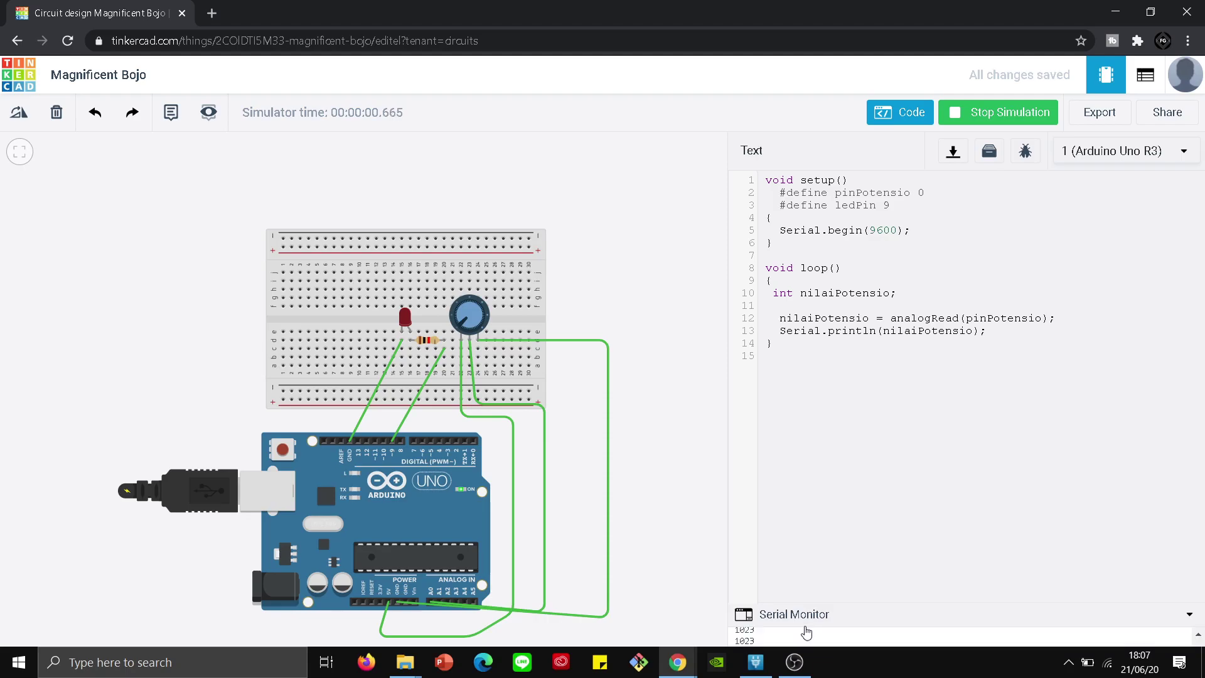
Turn the potentiometer knob in the running simulation to check its serial values, and stop the simulation.
{"action": "left_click", "coordinate": [460, 322]}
{"action": "left_click_drag", "start_coordinate": [463, 330], "coordinate": [421, 401]}
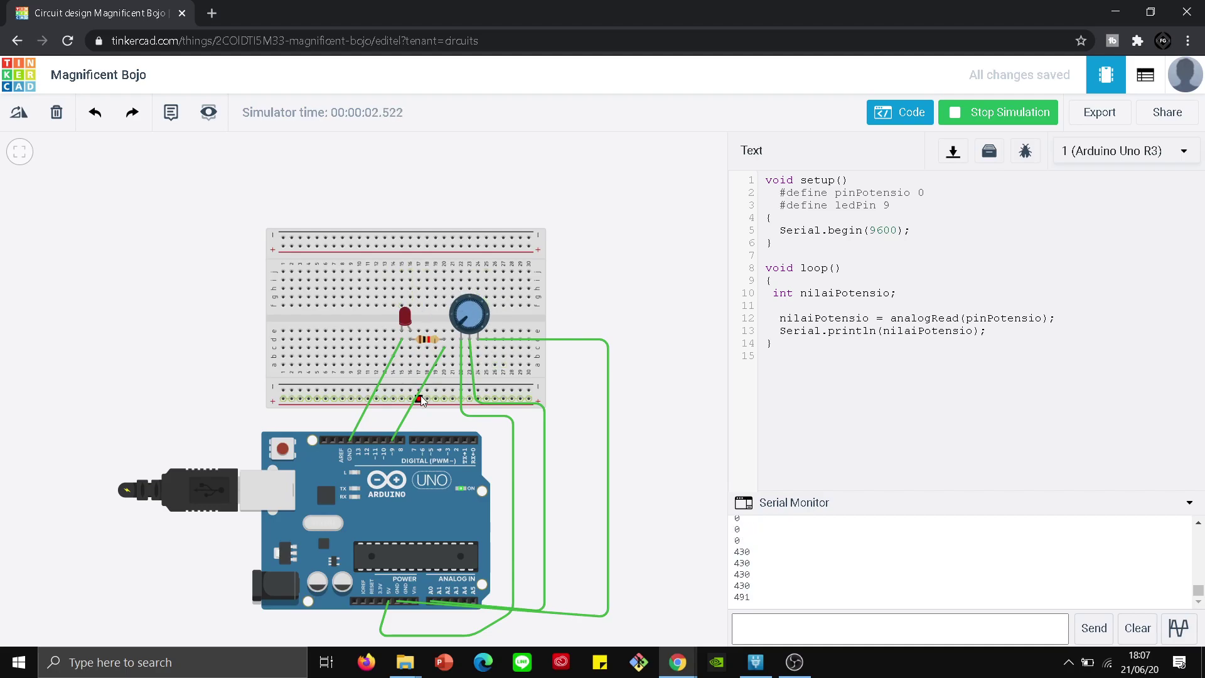
{"action": "left_click", "coordinate": [978, 118]}
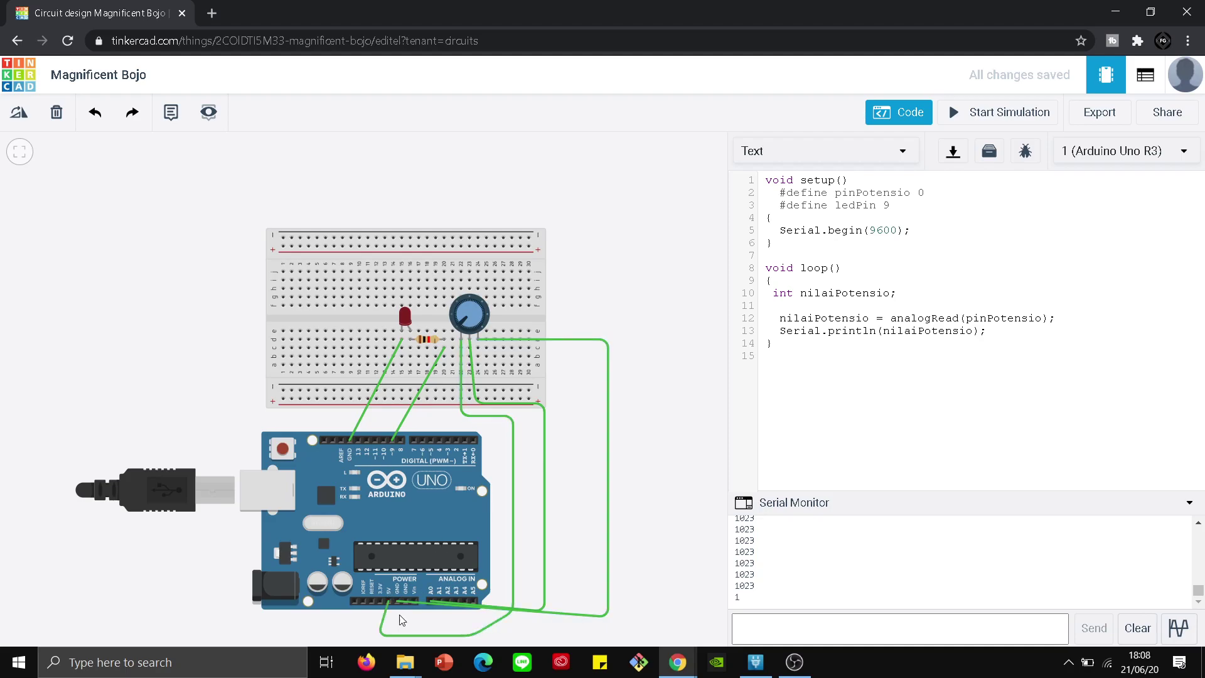
Delete the wire between the Arduino's 5V pin and the potentiometer's Terminal 1, and move the other outer terminal's wire from GND to 5V.
{"action": "left_click", "coordinate": [388, 601]}
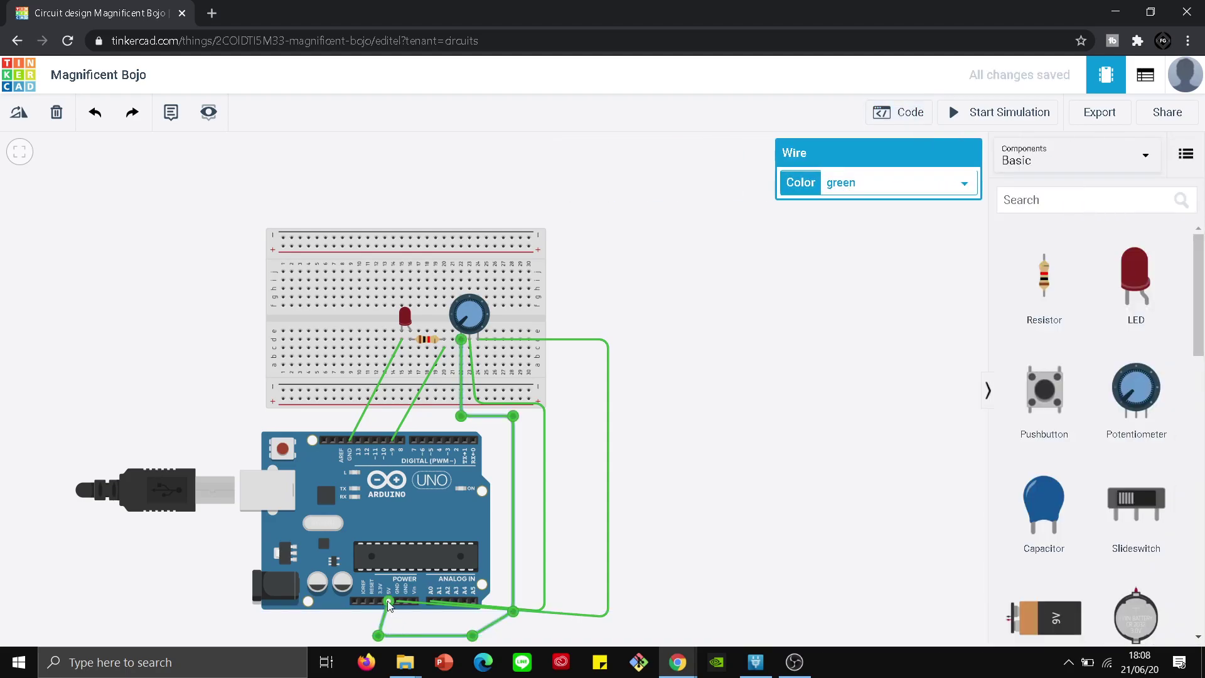
{"action": "key", "text": "Delete"}
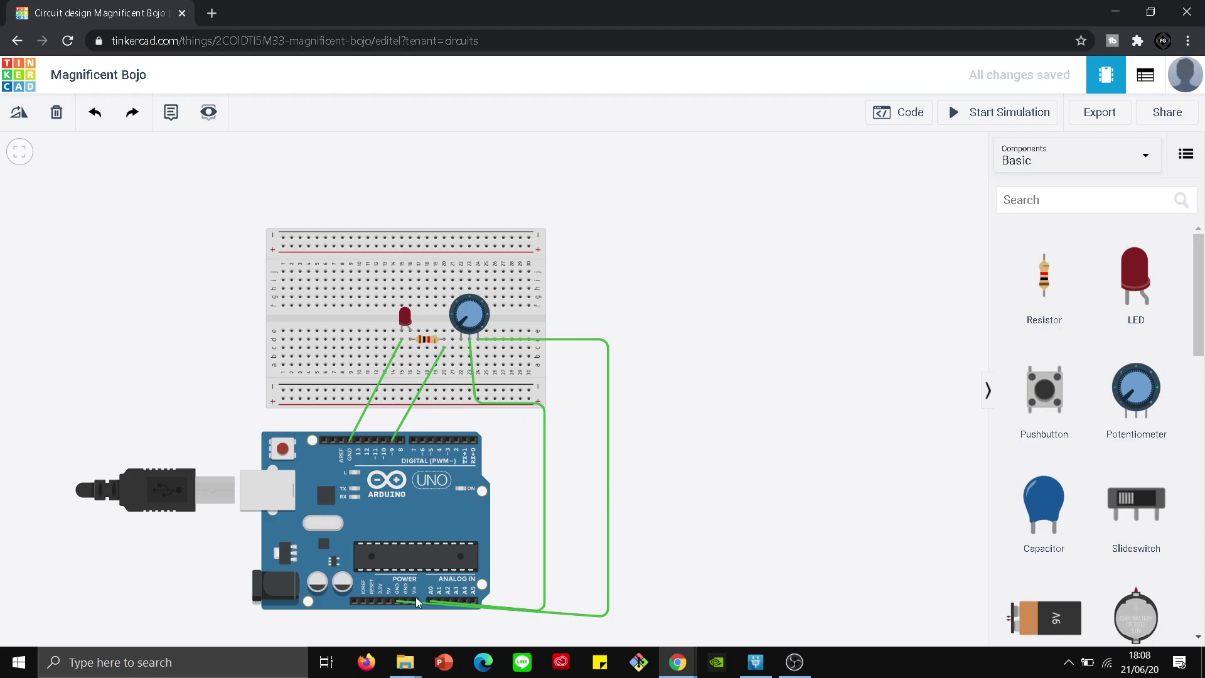
{"action": "left_click", "coordinate": [398, 601]}
{"action": "left_click", "coordinate": [400, 598]}
{"action": "mouse_move", "coordinate": [396, 603]}
{"action": "left_mouse_down"}
{"action": "mouse_move", "coordinate": [387, 615]}
{"action": "mouse_move", "coordinate": [388, 601]}
{"action": "left_mouse_up"}
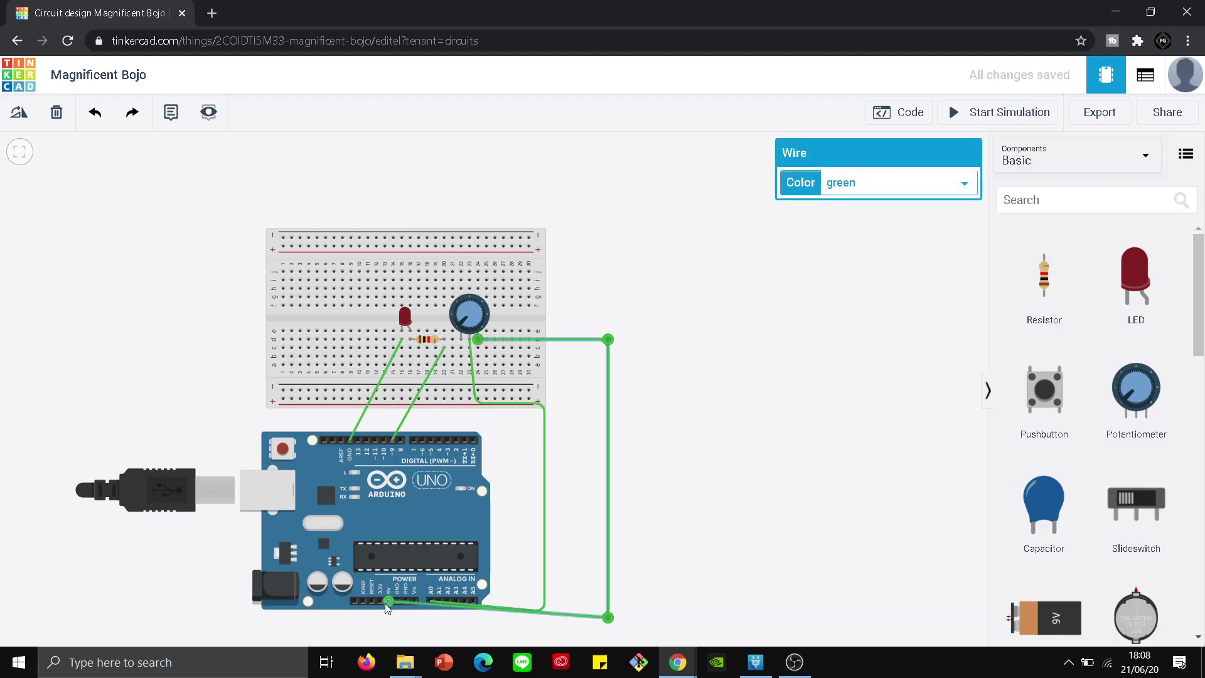
Wire the potentiometer's Terminal 1 to the Arduino's GND pin, routing the wire around the board's edge.
{"action": "left_click", "coordinate": [461, 347]}
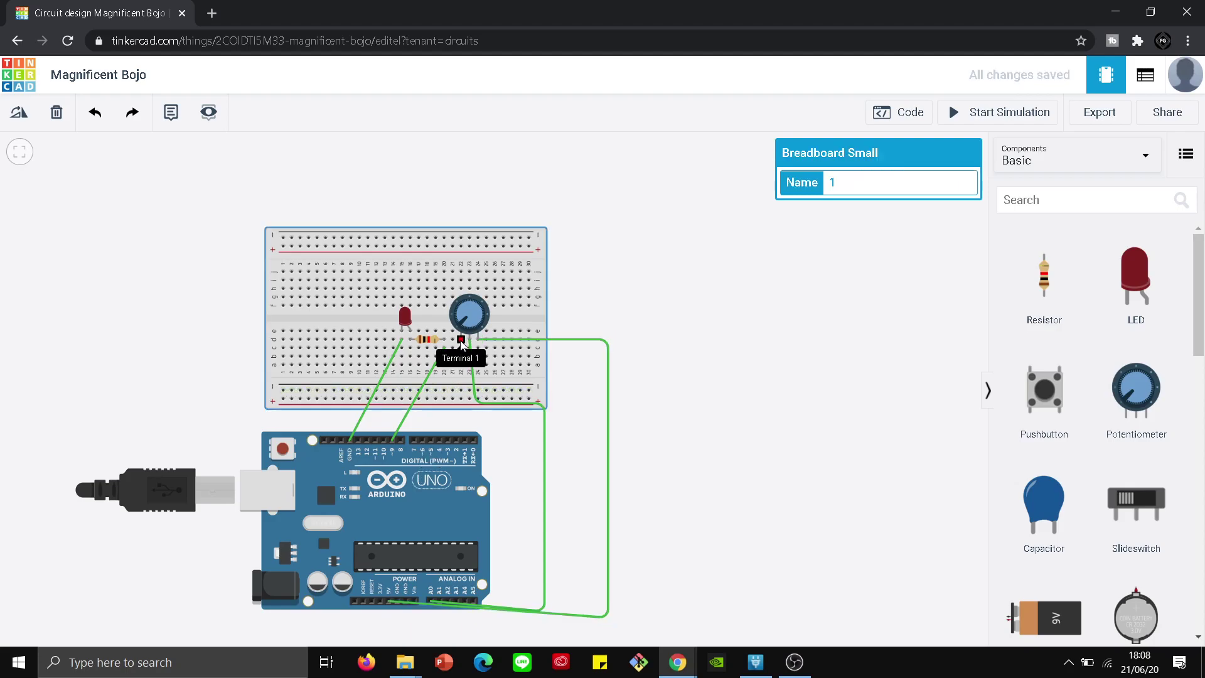
{"action": "left_click", "coordinate": [453, 420]}
{"action": "left_click", "coordinate": [513, 422]}
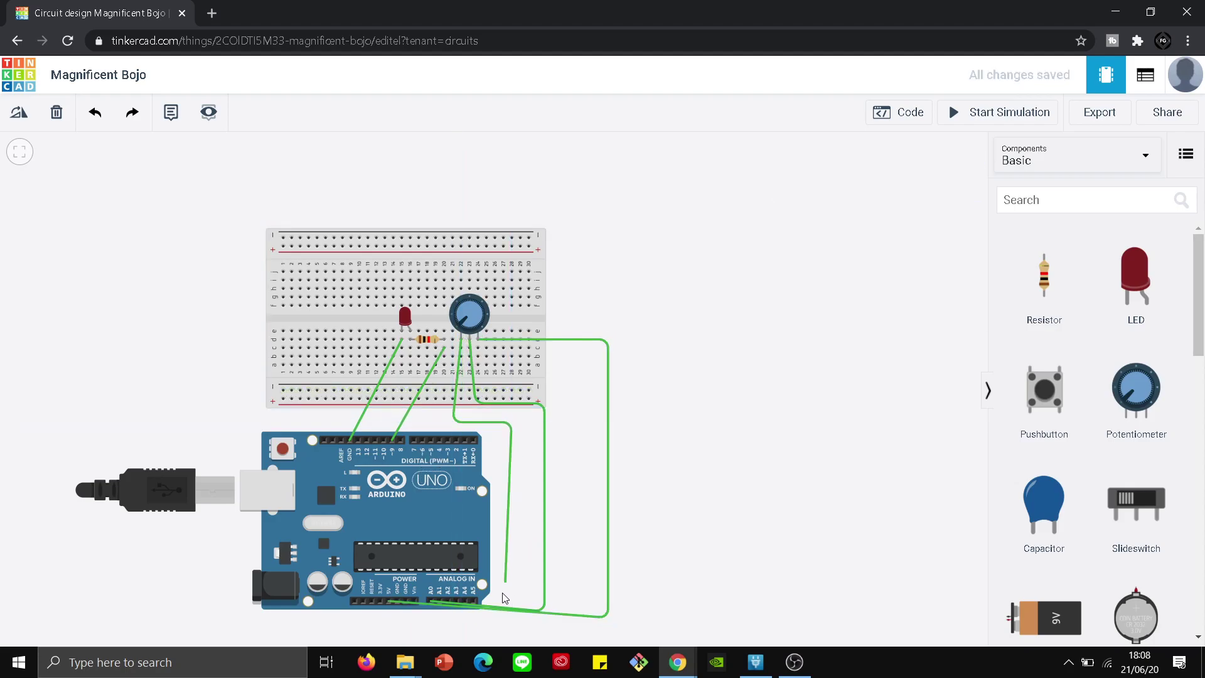
{"action": "left_click", "coordinate": [505, 593]}
{"action": "left_click", "coordinate": [397, 600]}
{"action": "left_click", "coordinate": [396, 602]}
{"action": "left_click", "coordinate": [397, 603]}
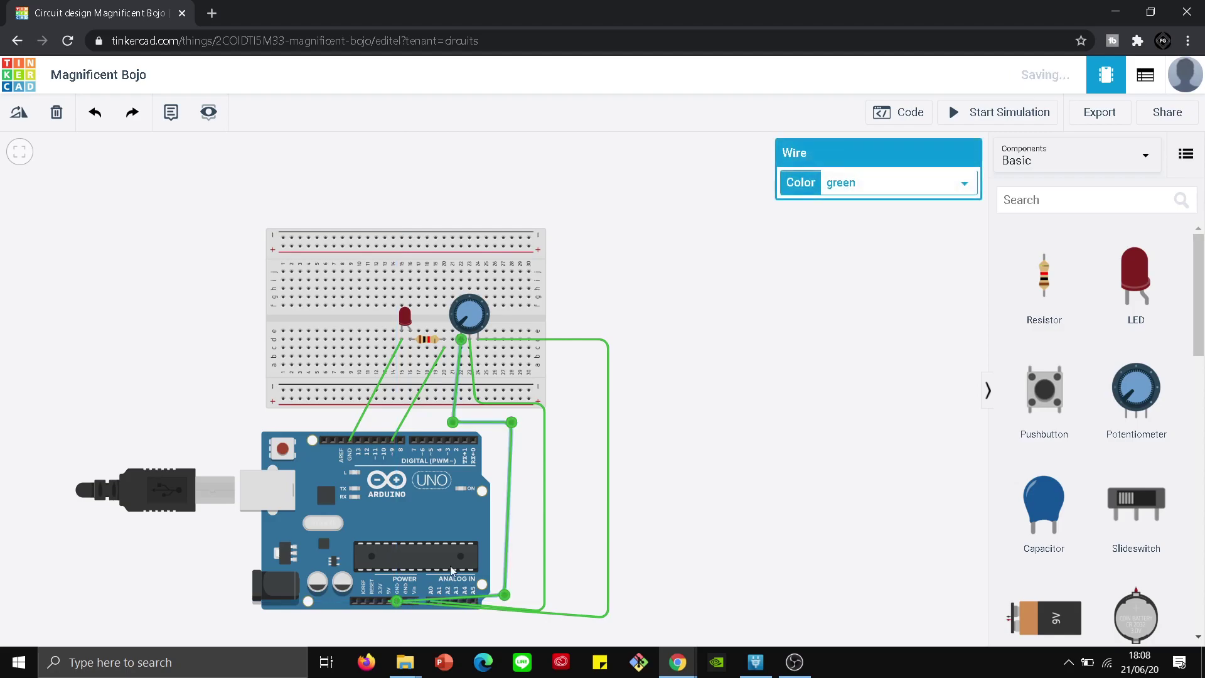
Simulate the rewired circuit with the code and Serial Monitor shown, turn the potentiometer from minimum to maximum, and stop the simulation.
{"action": "left_click", "coordinate": [983, 119]}
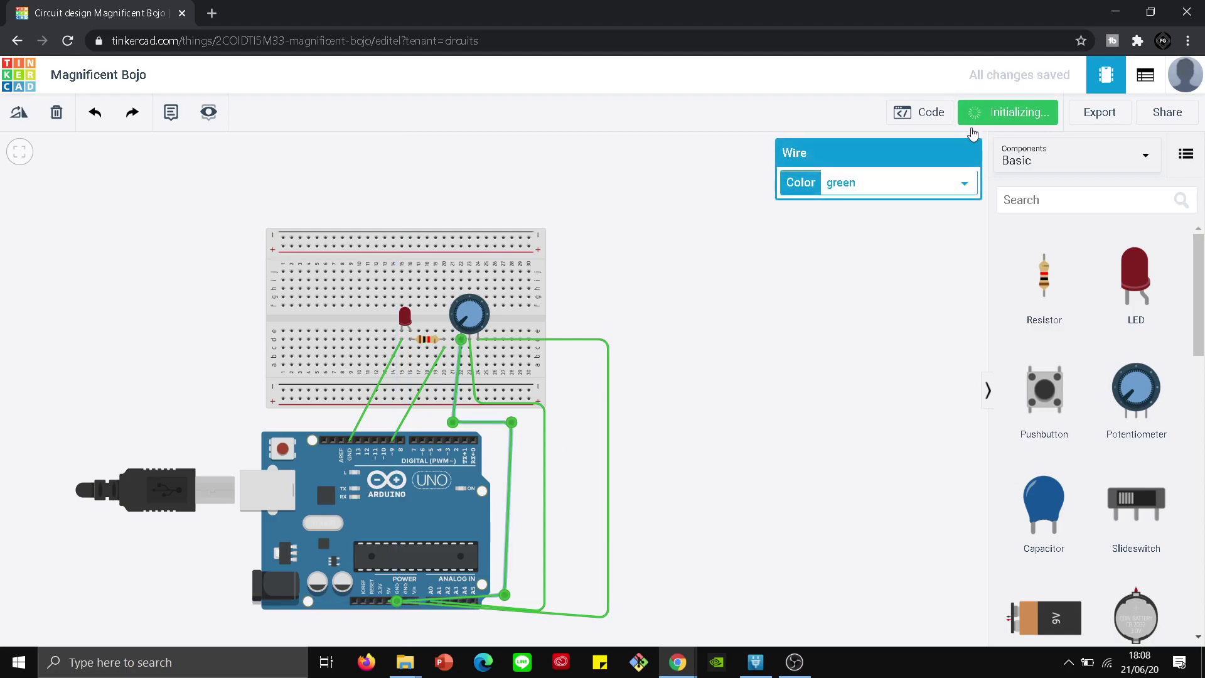
{"action": "left_click", "coordinate": [899, 112]}
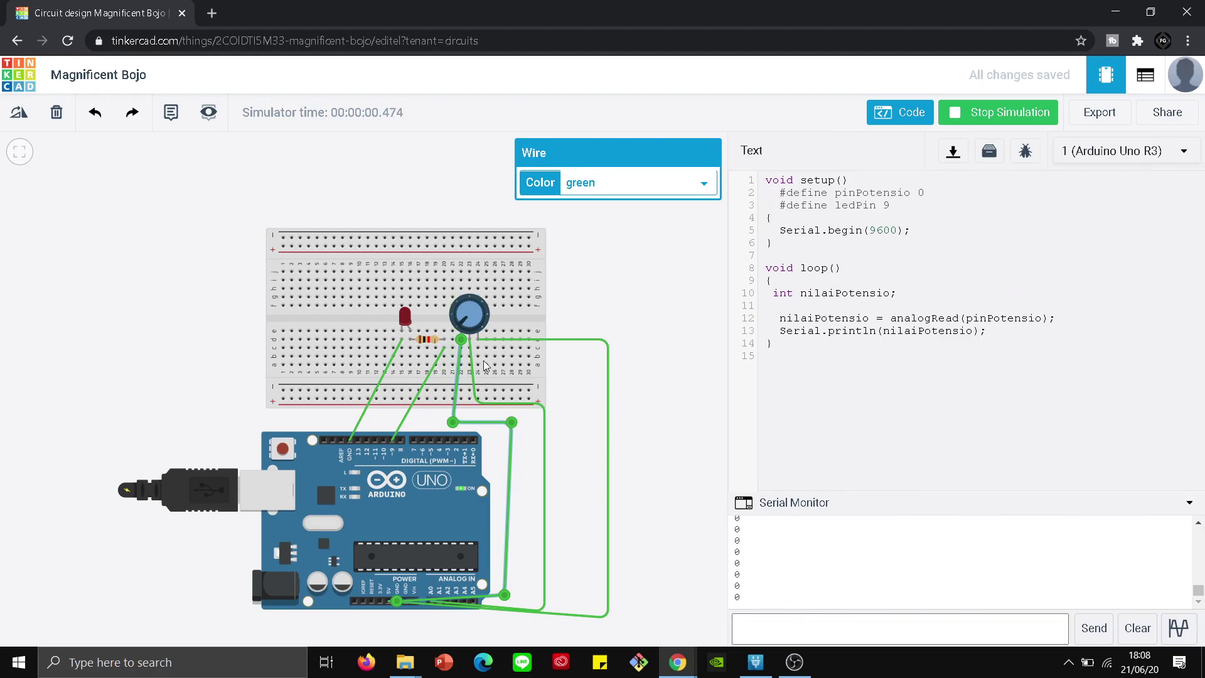
{"action": "scroll", "coordinate": [578, 344], "scroll_direction": "down", "scroll_amount": 5}
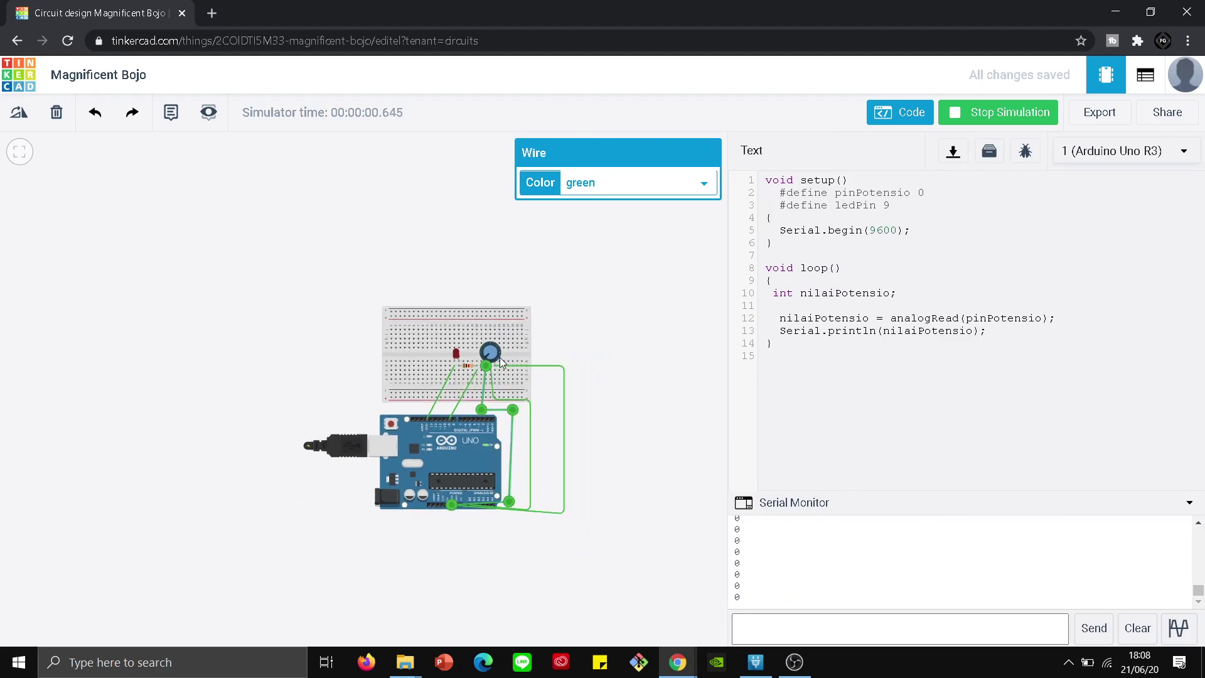
{"action": "scroll", "coordinate": [589, 339], "scroll_direction": "up", "scroll_amount": 6}
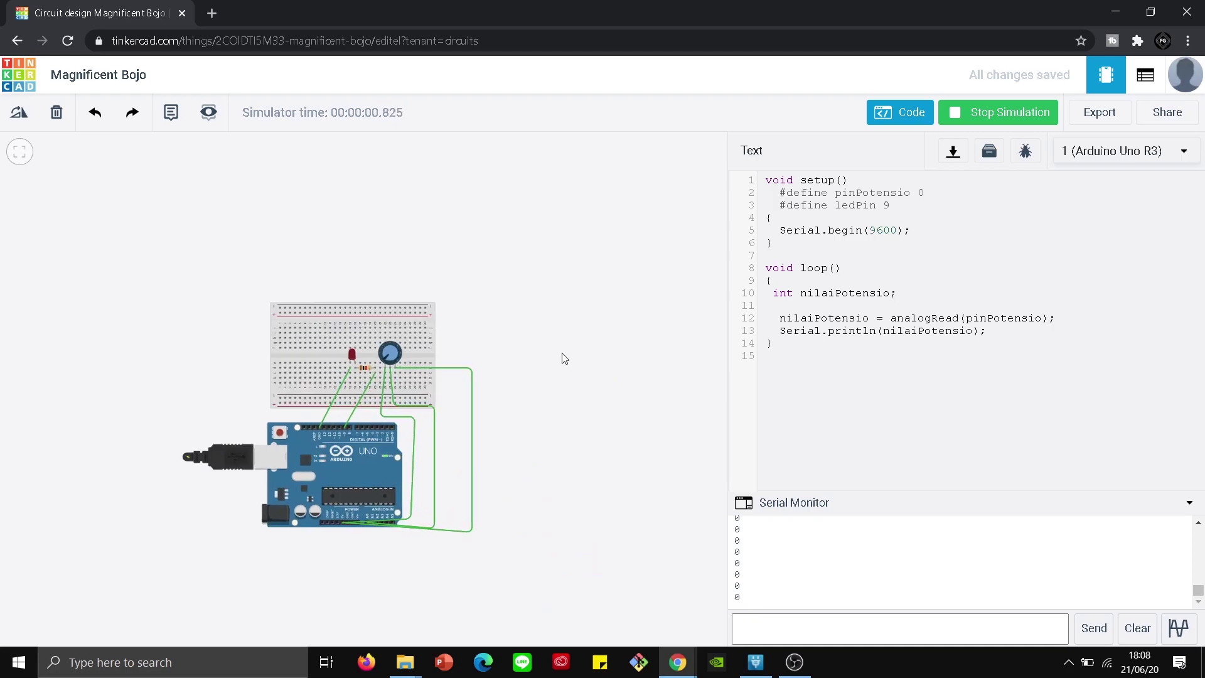
{"action": "left_click", "coordinate": [391, 356]}
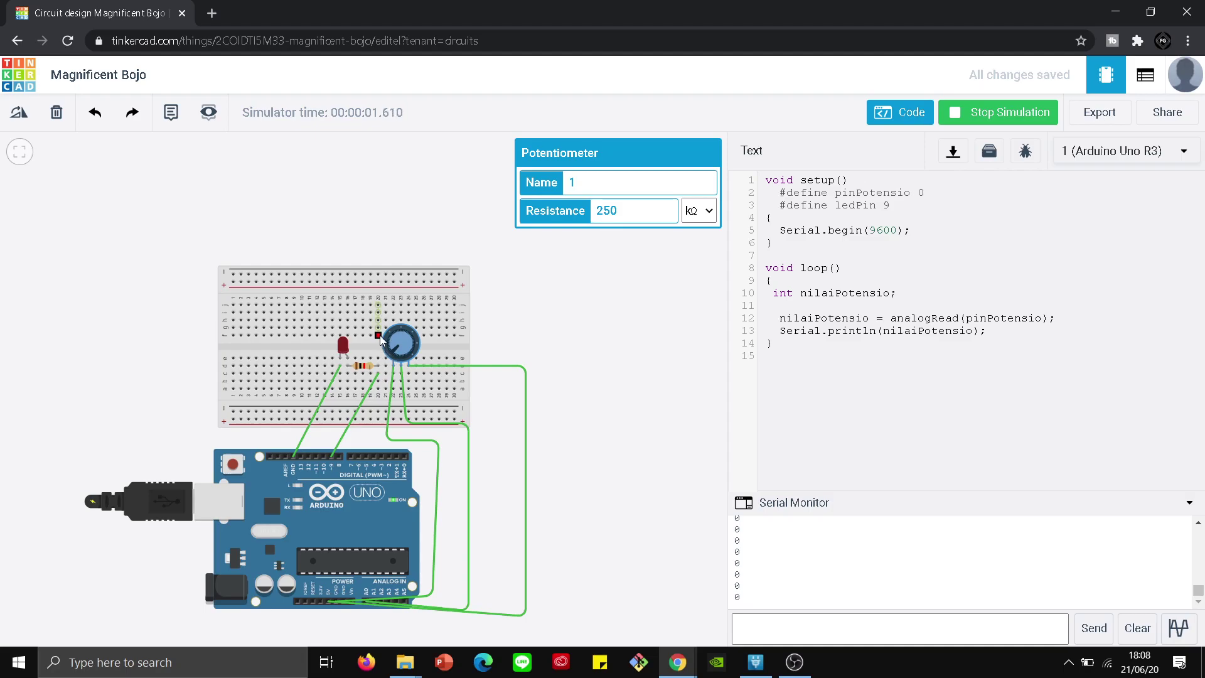
{"action": "left_click_drag", "start_coordinate": [395, 353], "coordinate": [430, 435]}
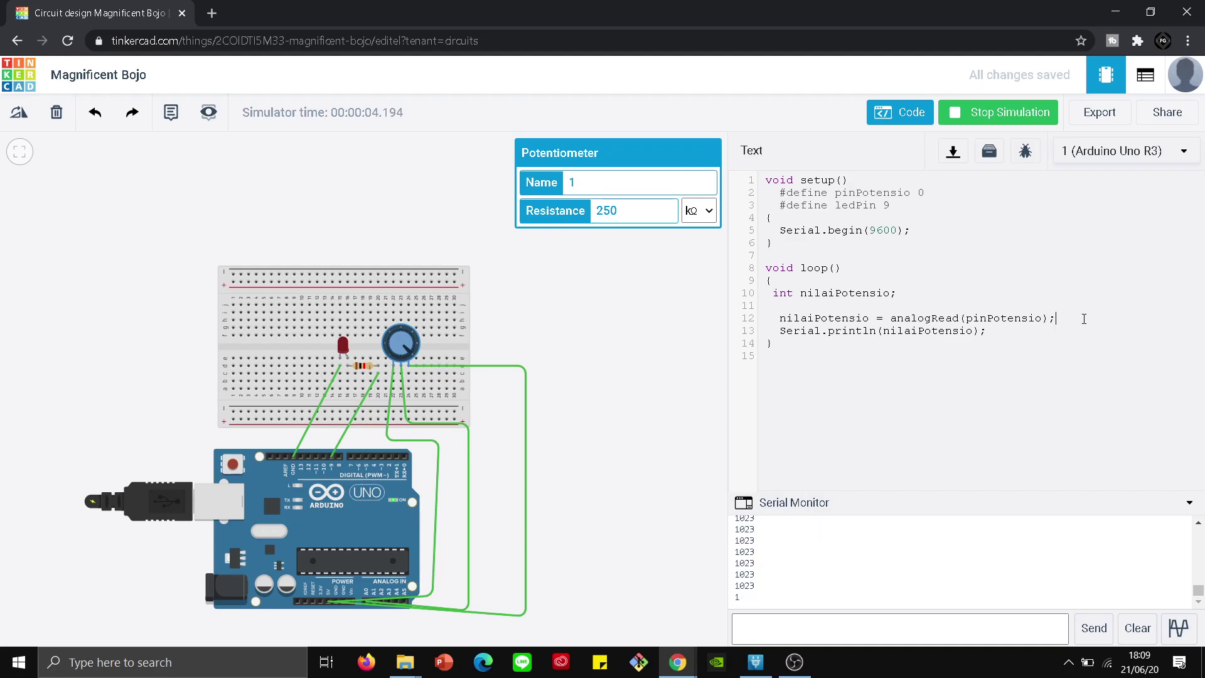
{"action": "left_click", "coordinate": [964, 112]}
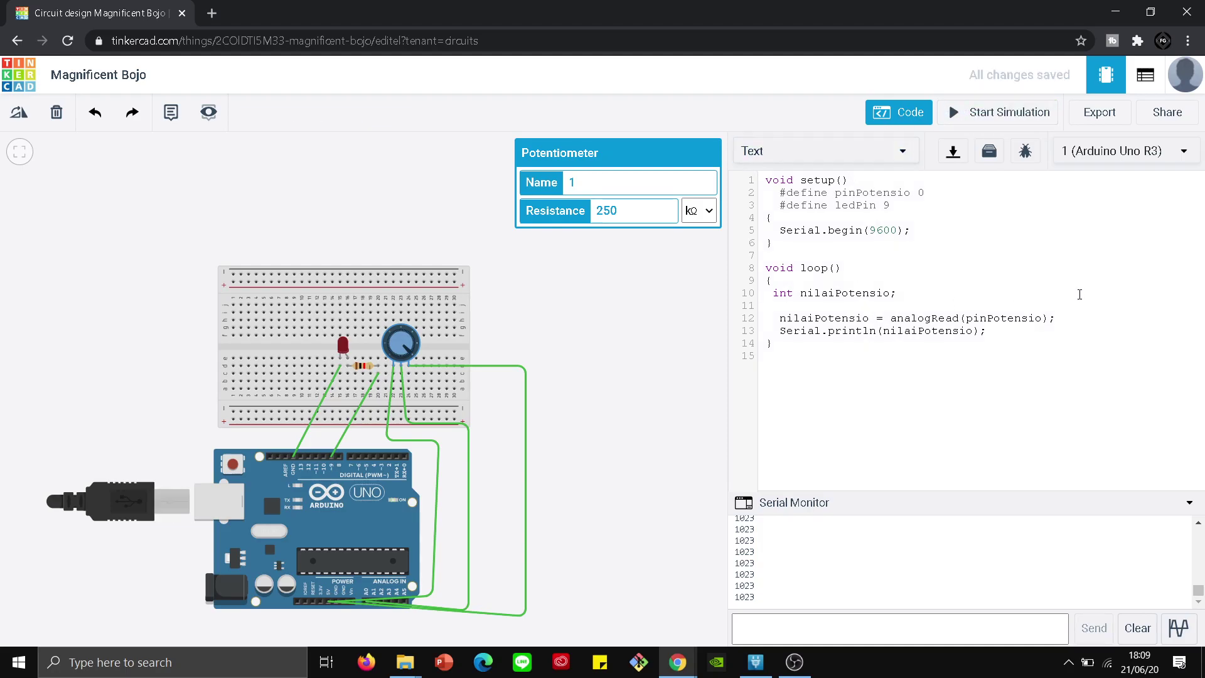
Add "nilaiPotensio = map(pinPotensio,0, 1023, 0, 255);" on a new line below the analogRead statement.
{"action": "key", "text": "Return"}
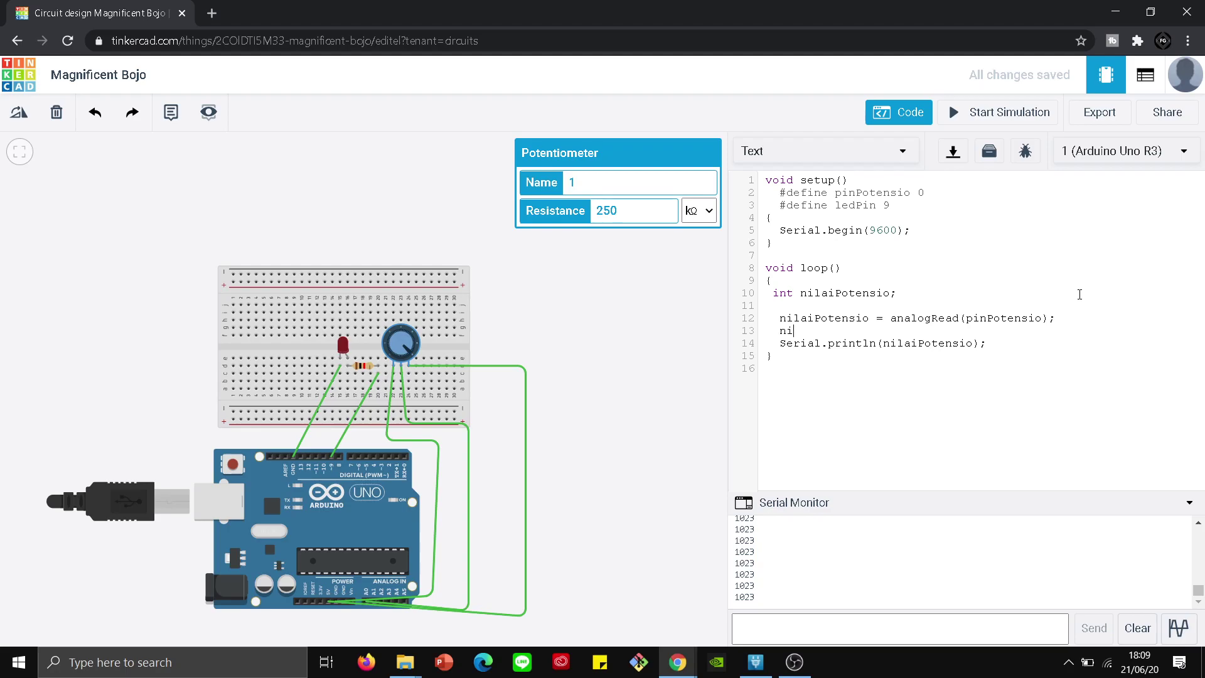
{"action": "type", "text": "nilaiPotensio "}
{"action": "type", "text": "= ma"}
{"action": "type", "text": "ilaiPotens"}
{"action": "key", "text": "BackSpace"}
{"action": "key", "text": "BackSpace"}
{"action": "key", "text": "BackSpace"}
{"action": "key", "text": "BackSpace"}
{"action": "key", "text": "BackSpace"}
{"action": "key", "text": "BackSpace"}
{"action": "key", "text": "BackSpace"}
{"action": "key", "text": "BackSpace"}
{"action": "key", "text": "BackSpace"}
{"action": "key", "text": "BackSpace"}
{"action": "type", "text": "pinPotensio"}
{"action": "type", "text": ",0, 1023, 0, 255);"}
Simulate the circuit with the map statement, turn the potentiometer to its minimum, and stop the simulation.
{"action": "left_click", "coordinate": [963, 113]}
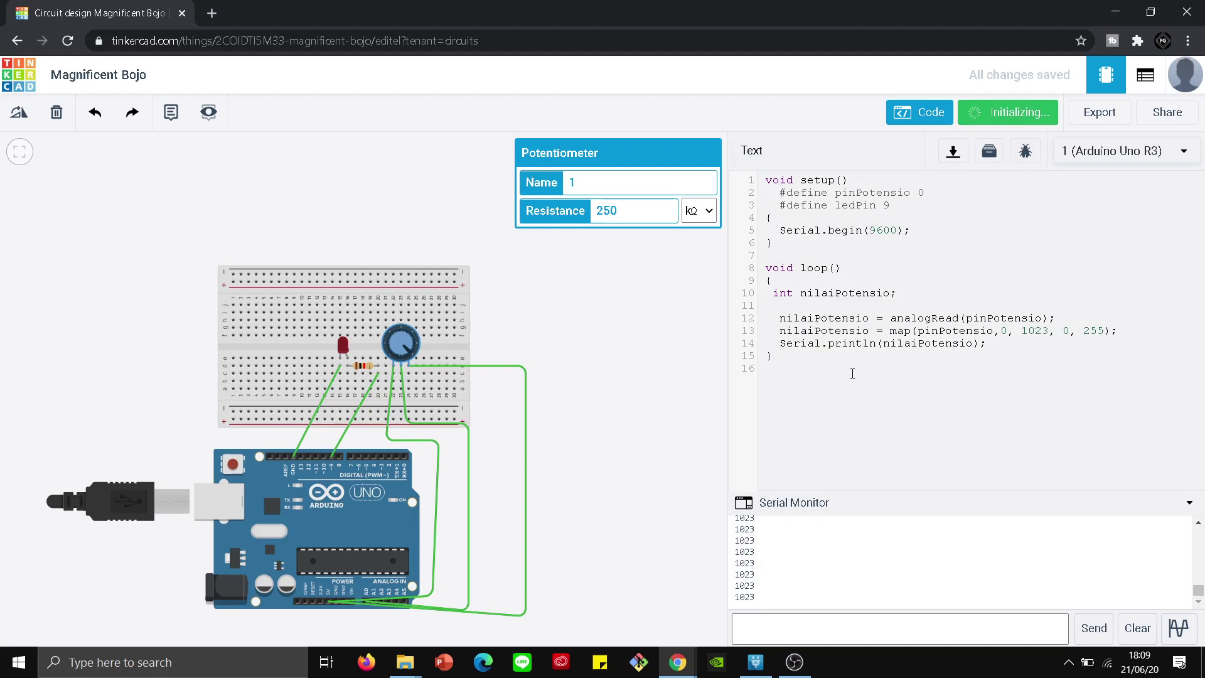
{"action": "left_click_drag", "start_coordinate": [397, 354], "coordinate": [389, 399]}
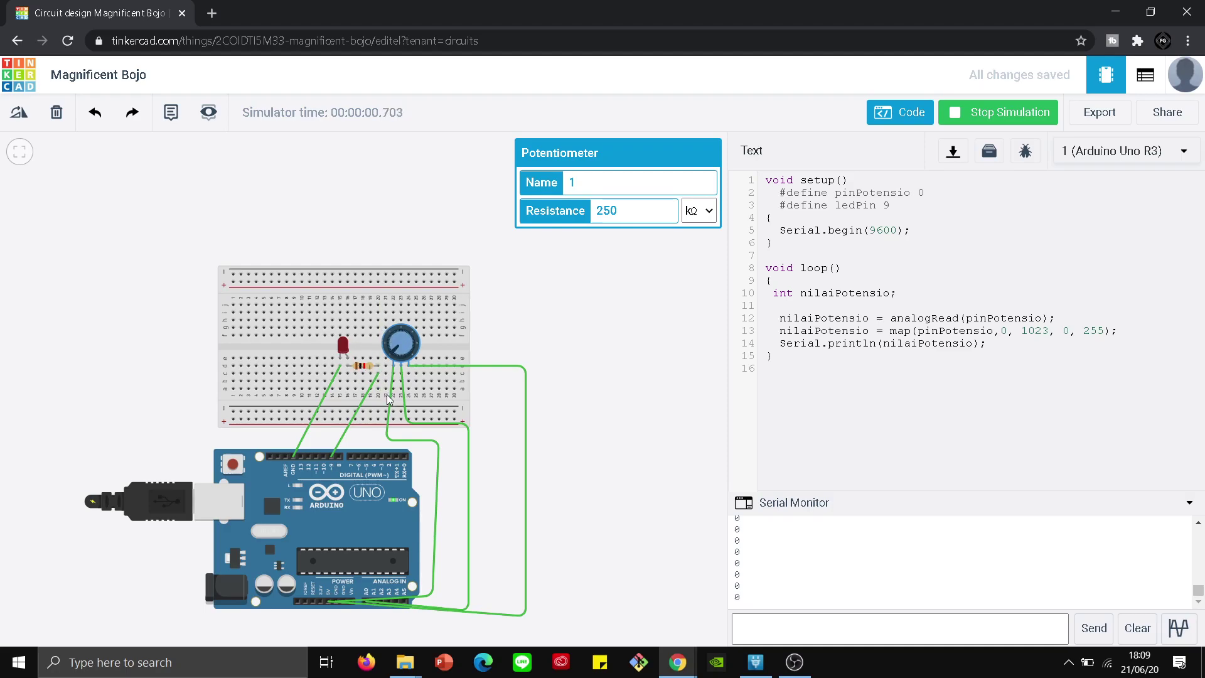
{"action": "left_click", "coordinate": [974, 113]}
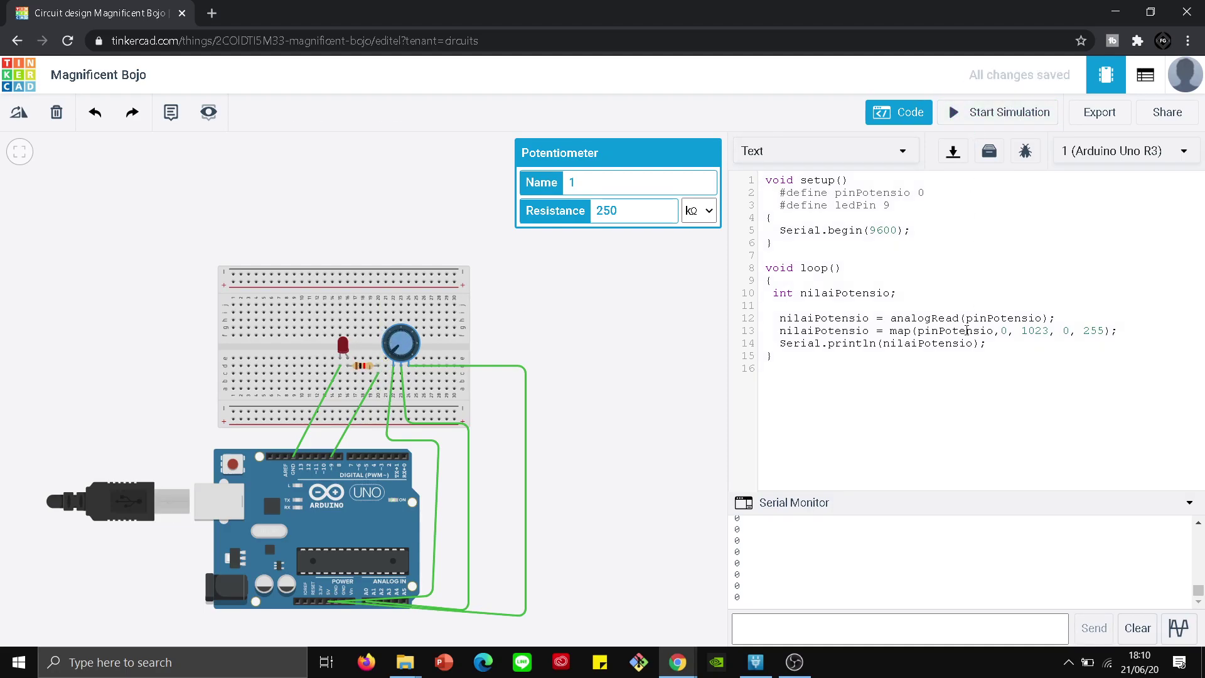
Change the first argument of the map call from pinPotensio to nilaiPotensio.
{"action": "key", "text": "Up"}
{"action": "key", "text": "Right"}
{"action": "key", "text": "Right"}
{"action": "key", "text": "Right"}
{"action": "key", "text": "Right"}
{"action": "key", "text": "BackSpace"}
{"action": "key", "text": "BackSpace"}
{"action": "key", "text": "BackSpace"}
{"action": "type", "text": "nilai"}
Run the simulation with the corrected map call, turn the potentiometer to its maximum, and stop the simulation.
{"action": "left_click", "coordinate": [991, 114]}
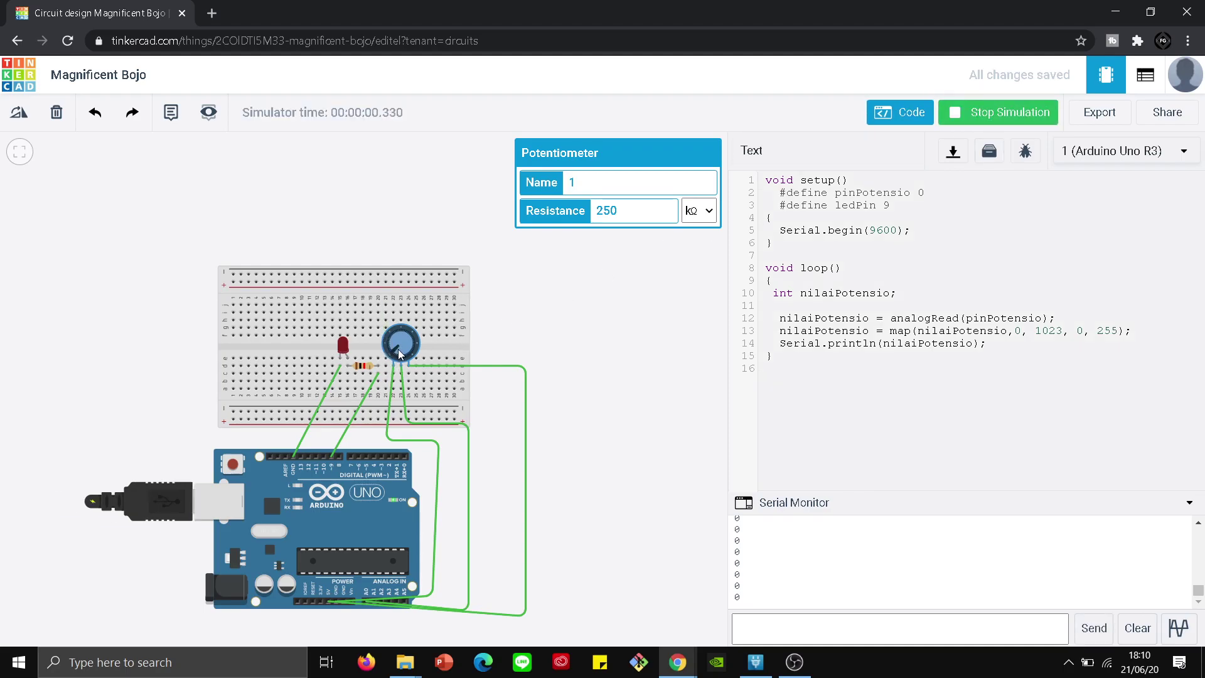
{"action": "left_click", "coordinate": [595, 283]}
{"action": "left_click_drag", "start_coordinate": [396, 347], "coordinate": [424, 333]}
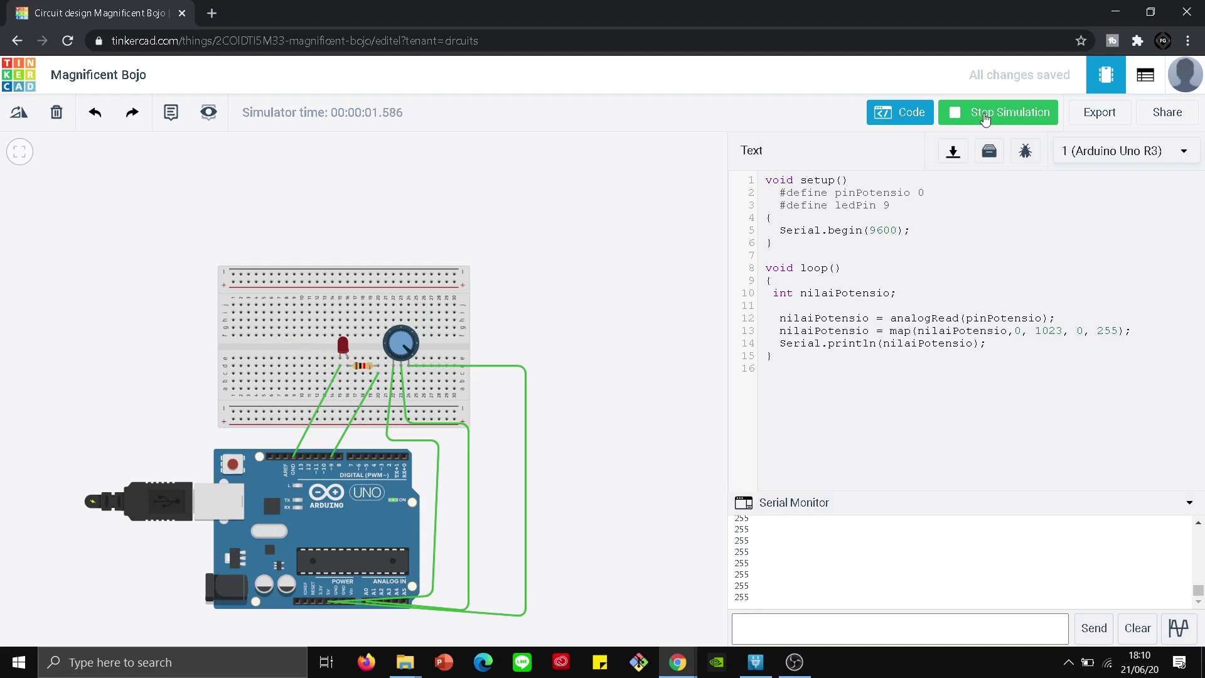
{"action": "left_click", "coordinate": [983, 115]}
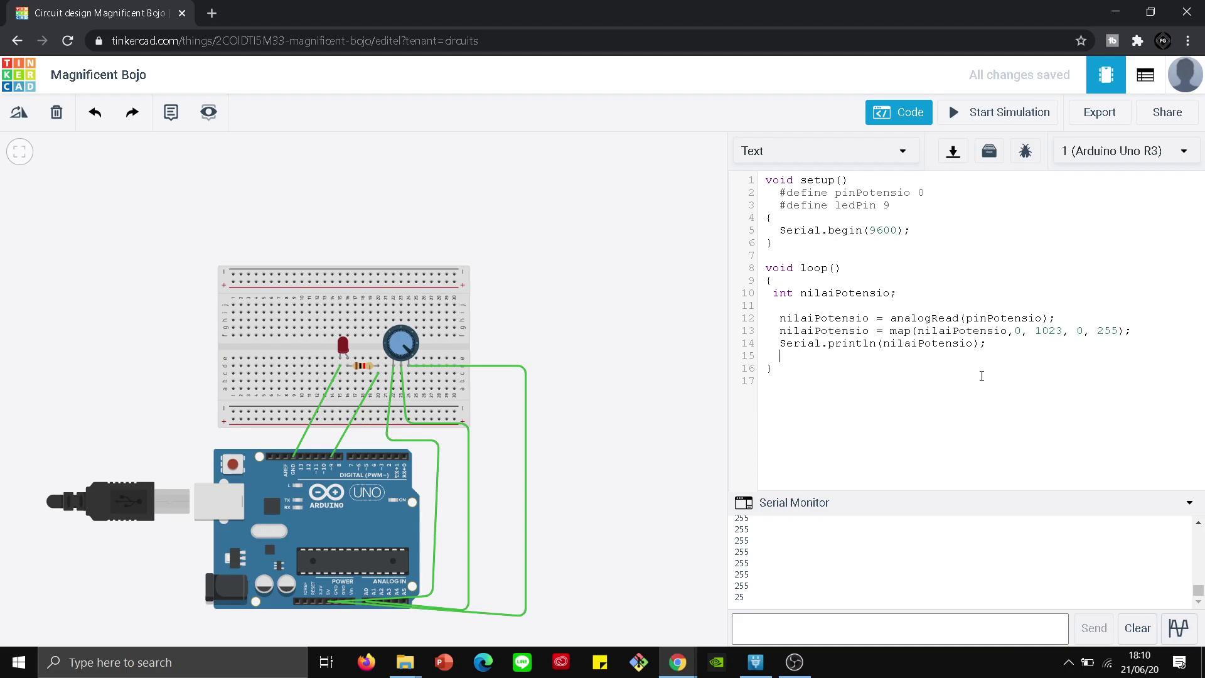
Add "analogWrite(ledPin,nilaiPotensio);" below the Serial.println line in the loop function.
{"action": "type", "text": "nao"}
{"action": "type", "text": "ogWrite("}
{"action": "type", "text": "le"}
{"action": "type", "text": "dPin,nilaiPot"}
{"action": "type", "text": "ensi"}
{"action": "type", "text": "o);"}
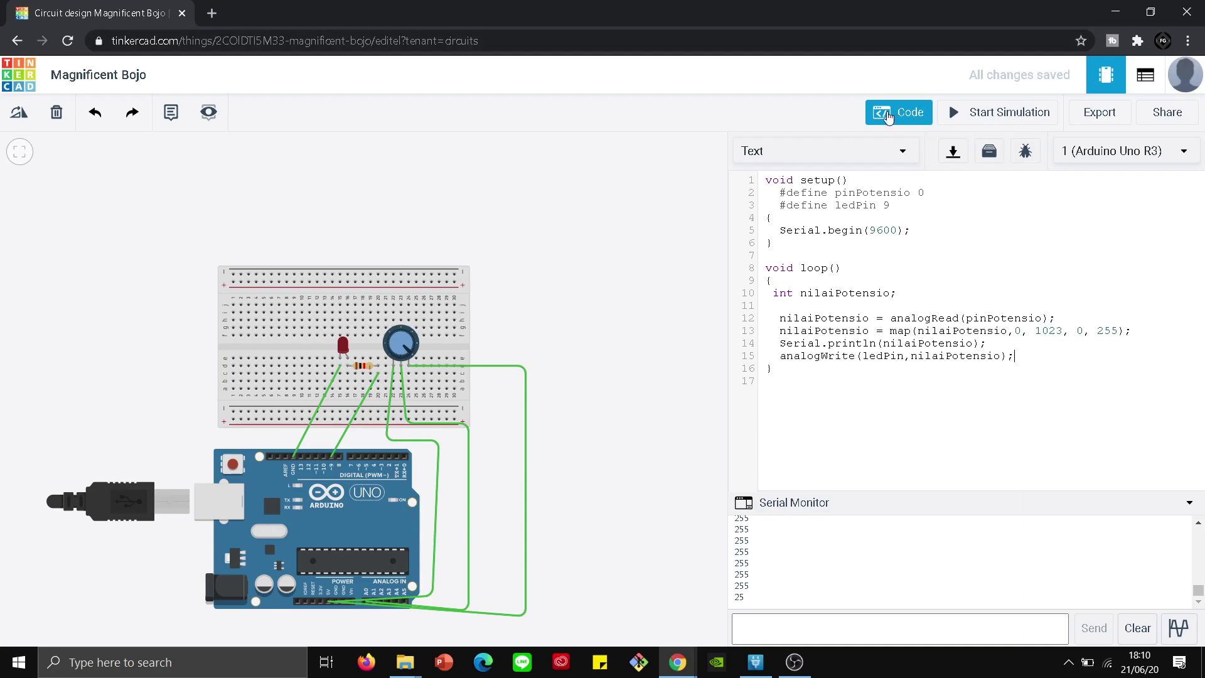
Run the simulation and turn the potentiometer down to its minimum to test the LED's dimming.
{"action": "left_click", "coordinate": [987, 115]}
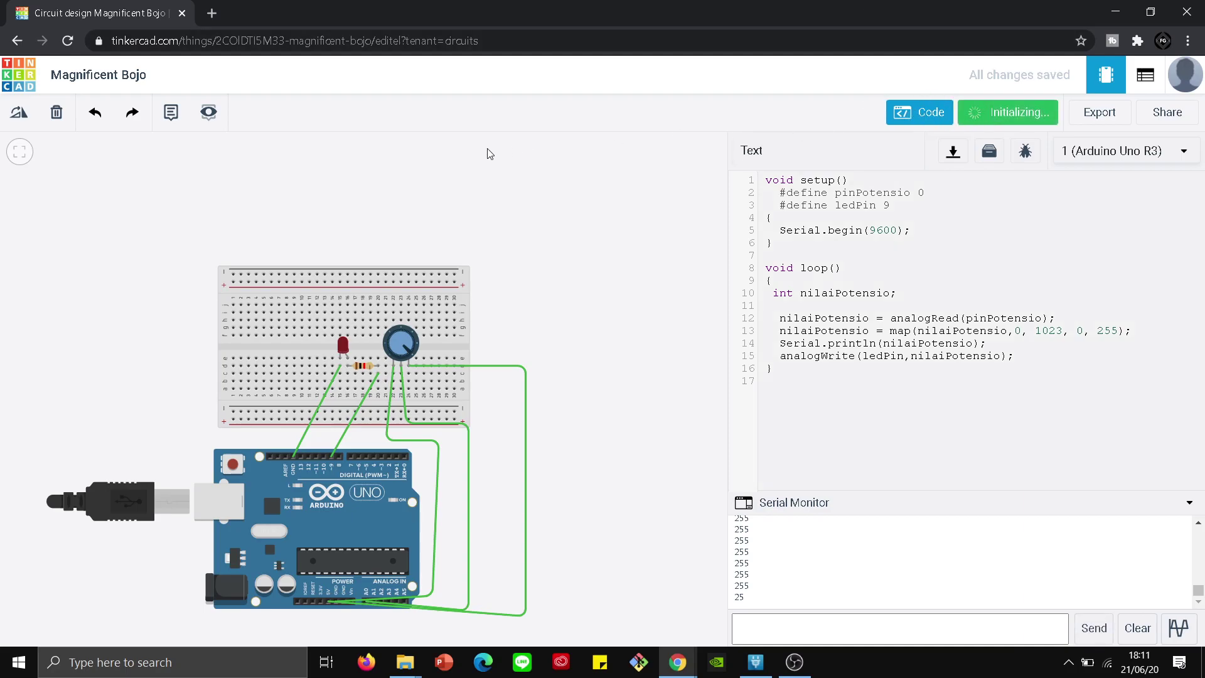
{"action": "scroll", "coordinate": [607, 317], "scroll_direction": "up", "scroll_amount": 4}
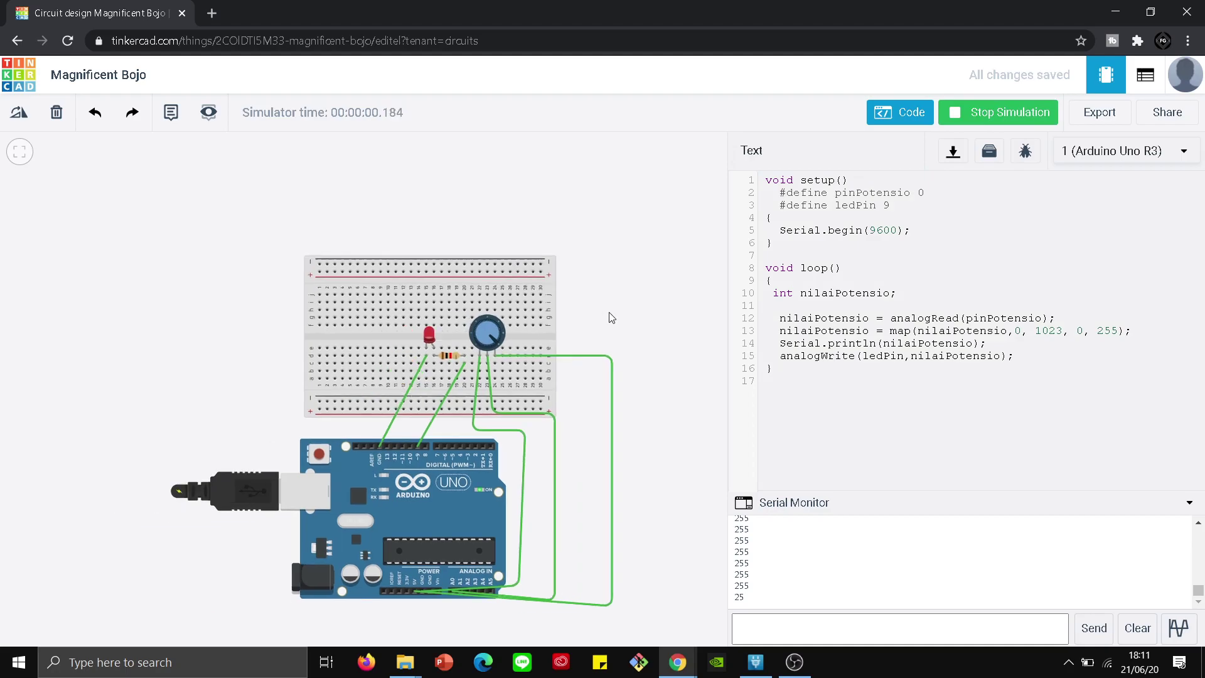
{"action": "scroll", "coordinate": [458, 353], "scroll_direction": "up", "scroll_amount": 4}
{"action": "scroll", "coordinate": [506, 341], "scroll_direction": "down", "scroll_amount": 1}
{"action": "left_click", "coordinate": [574, 332]}
{"action": "left_click_drag", "start_coordinate": [630, 326], "coordinate": [706, 281]}
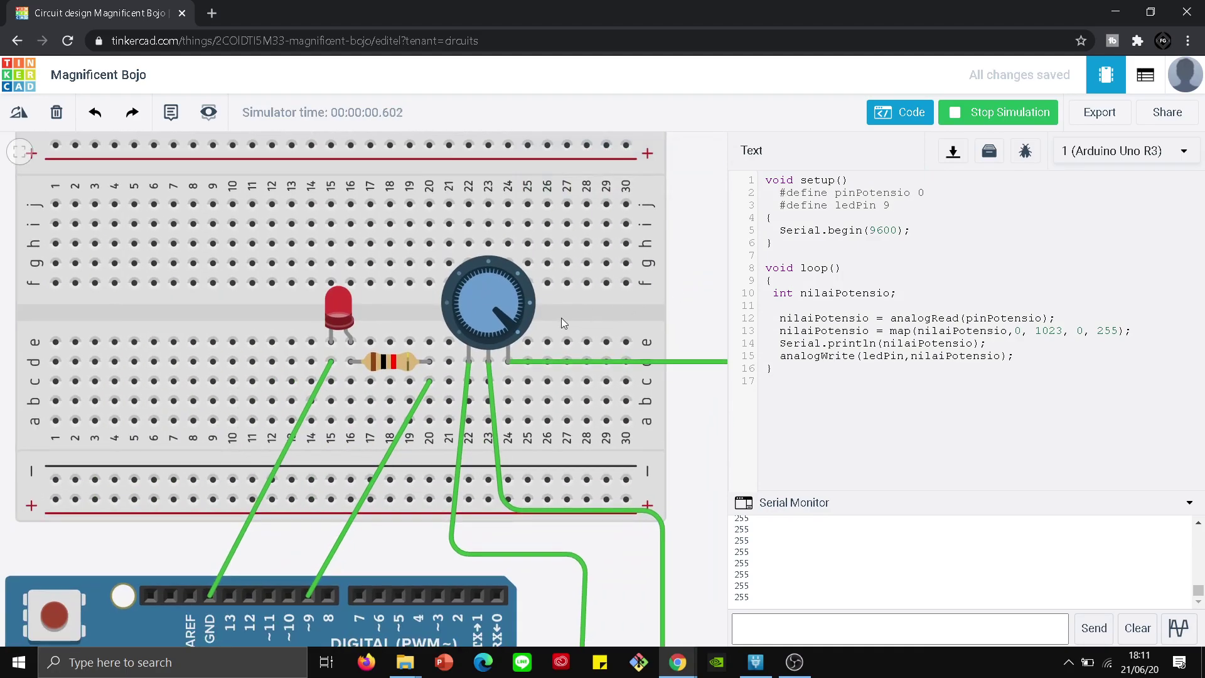
{"action": "left_click_drag", "start_coordinate": [509, 330], "coordinate": [370, 362]}
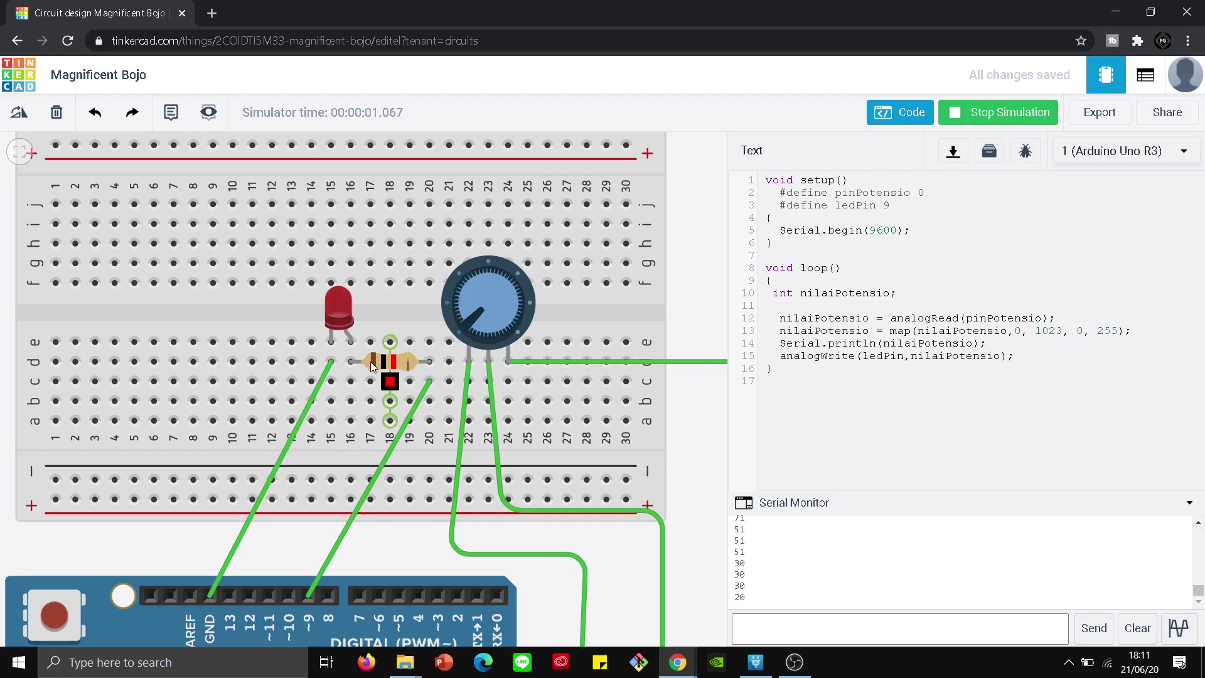
Change the LED color to Blue and test its brightness by turning the potentiometer to maximum and back to minimum.
{"action": "left_click", "coordinate": [332, 302]}
{"action": "left_click", "coordinate": [601, 215]}
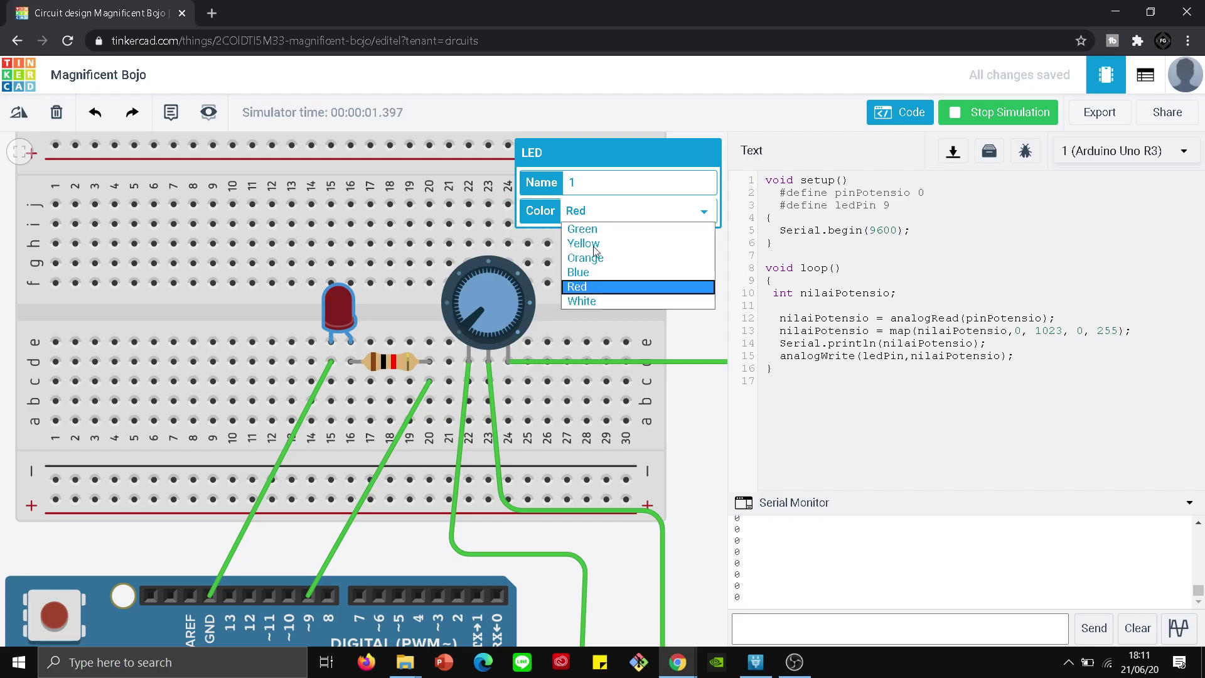
{"action": "left_click", "coordinate": [584, 276]}
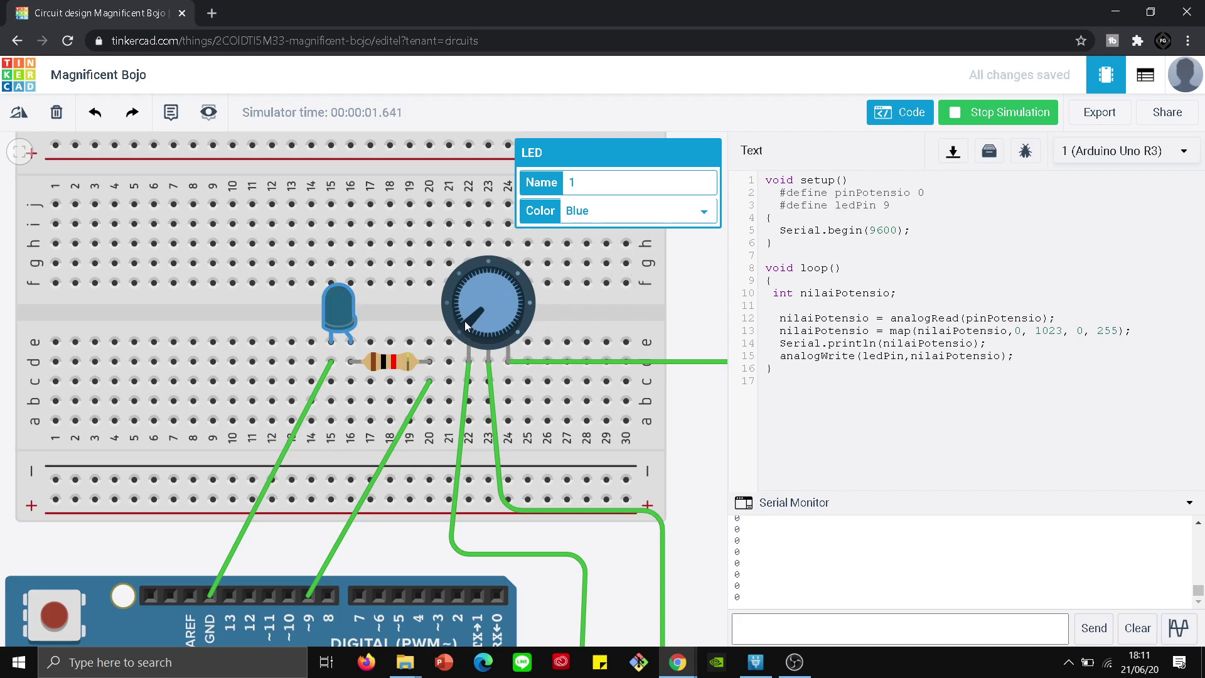
{"action": "left_click_drag", "start_coordinate": [465, 325], "coordinate": [689, 304]}
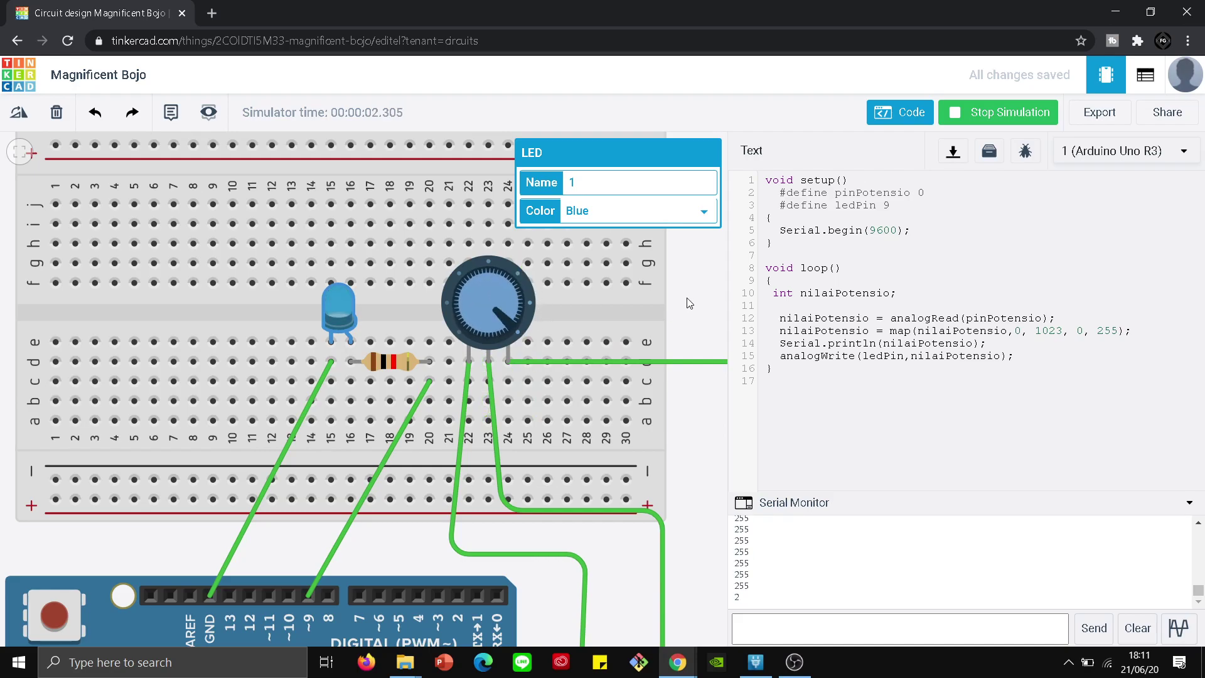
{"action": "left_click", "coordinate": [588, 298]}
{"action": "left_click", "coordinate": [344, 311]}
{"action": "left_click_drag", "start_coordinate": [511, 322], "coordinate": [414, 440]}
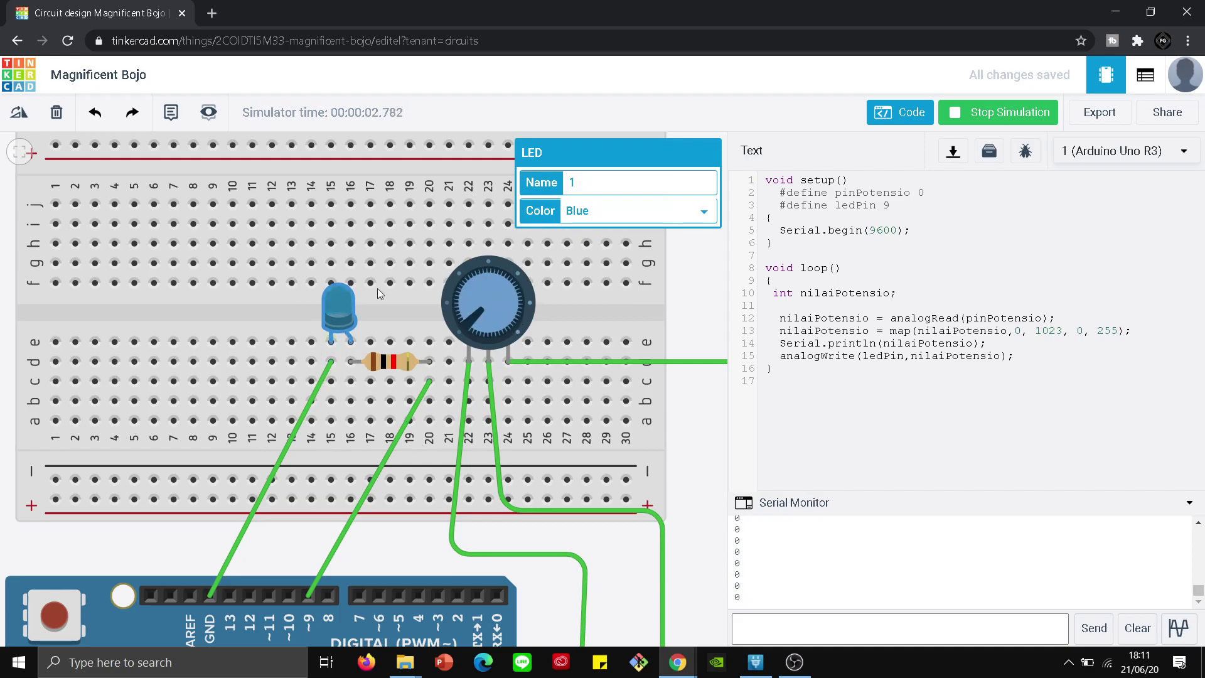
Change the LED color to Green and turn the potentiometer to its maximum to light it fully.
{"action": "left_click", "coordinate": [601, 213]}
{"action": "left_click", "coordinate": [593, 229]}
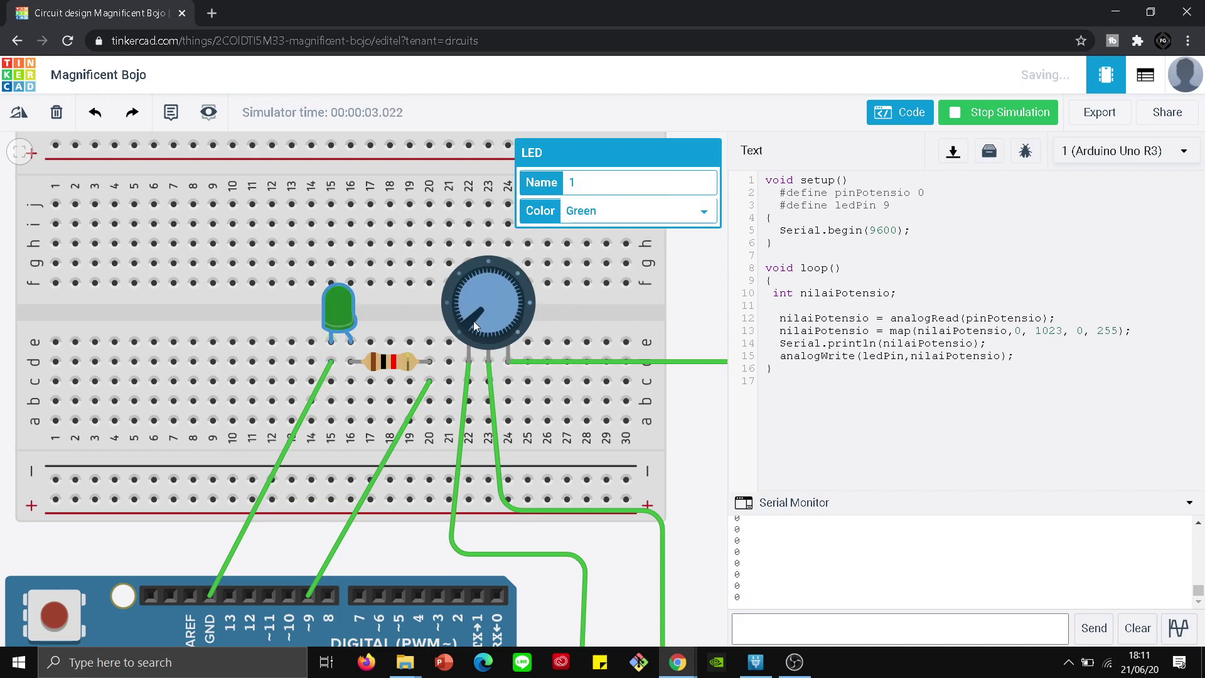
{"action": "left_click", "coordinate": [454, 311]}
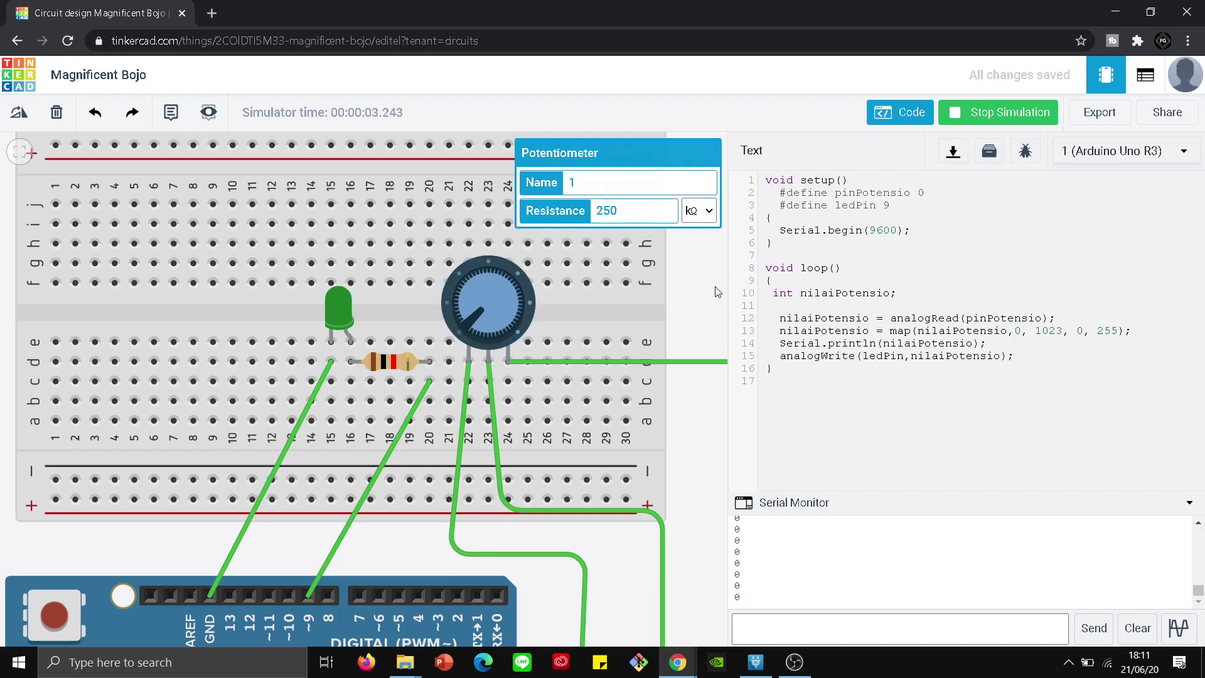
{"action": "left_click", "coordinate": [499, 325]}
{"action": "left_click_drag", "start_coordinate": [461, 323], "coordinate": [475, 381]}
{"action": "left_click_drag", "start_coordinate": [453, 331], "coordinate": [499, 370]}
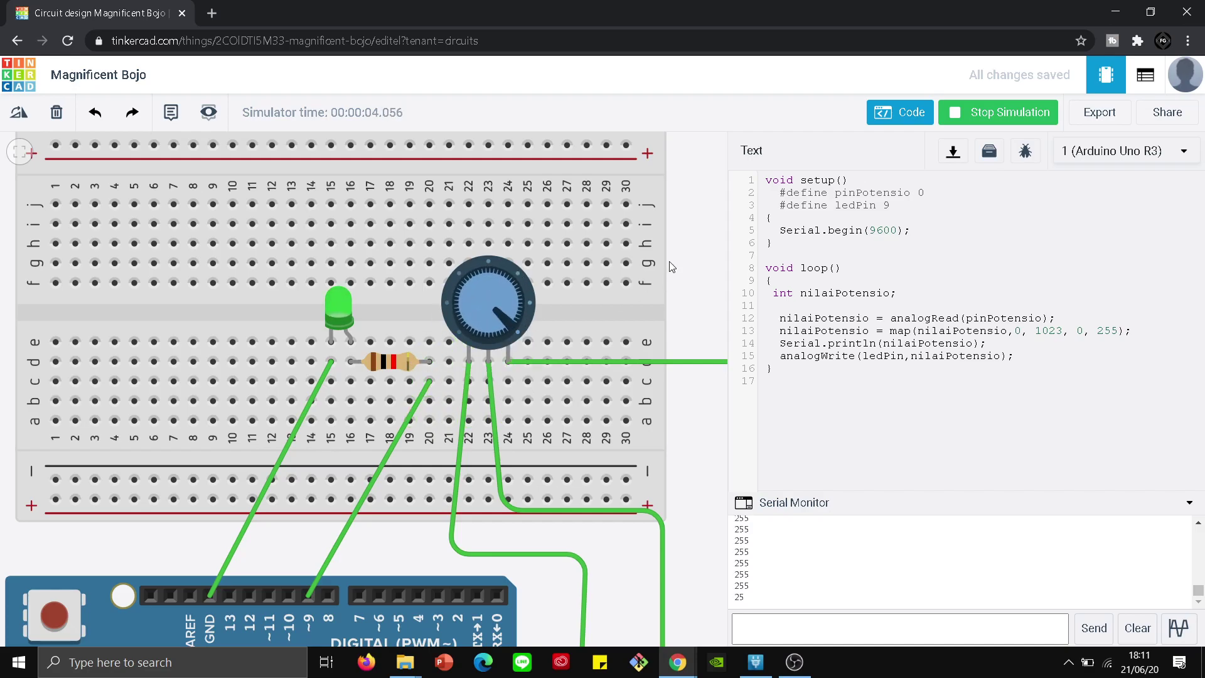
{"action": "scroll", "coordinate": [680, 242], "scroll_direction": "down", "scroll_amount": 2}
{"action": "left_click", "coordinate": [644, 293]}
{"action": "left_click", "coordinate": [689, 270]}
{"action": "scroll", "coordinate": [627, 269], "scroll_direction": "up", "scroll_amount": 3}
{"action": "scroll", "coordinate": [688, 274], "scroll_direction": "down", "scroll_amount": 3}
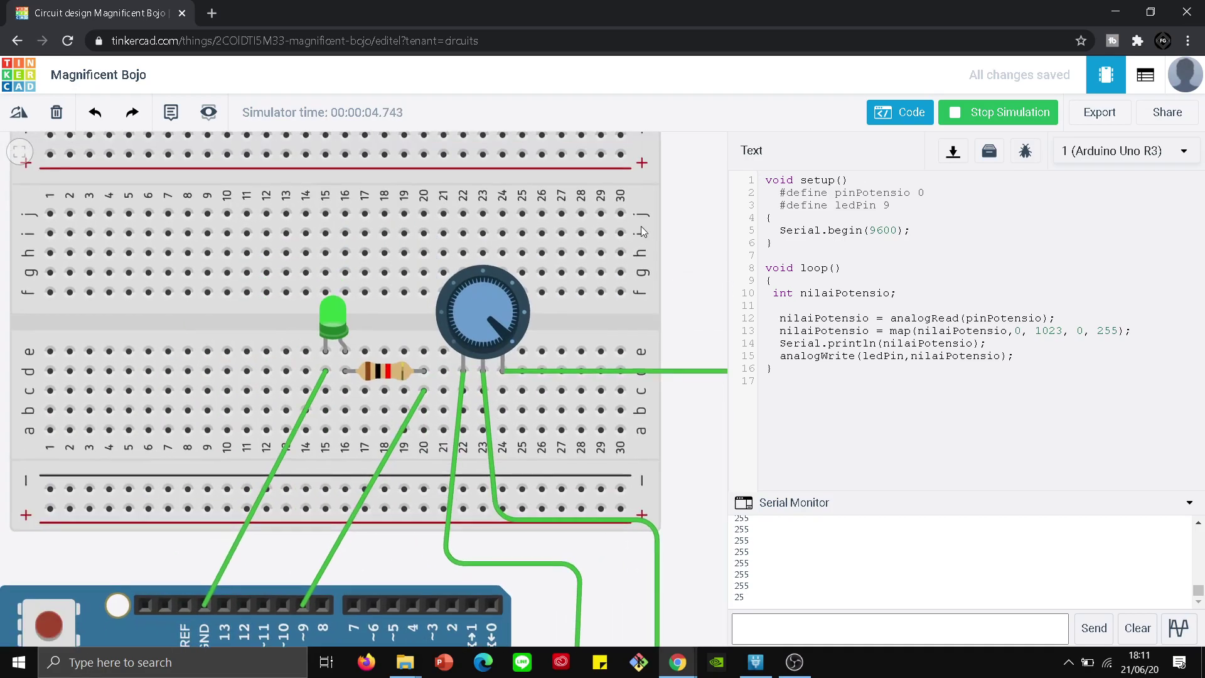
Inspect the properties of the resistor connected in series with the green LED on the breadboard.
{"action": "left_click_drag", "start_coordinate": [689, 202], "coordinate": [633, 361]}
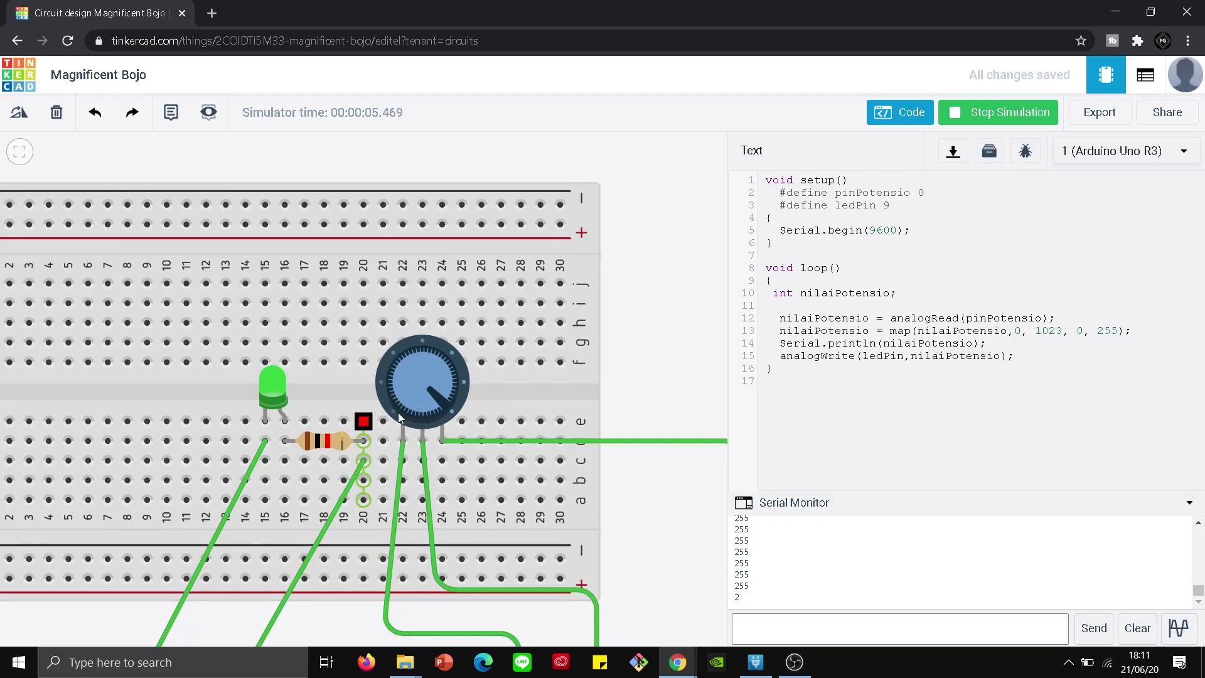
{"action": "left_click", "coordinate": [326, 444]}
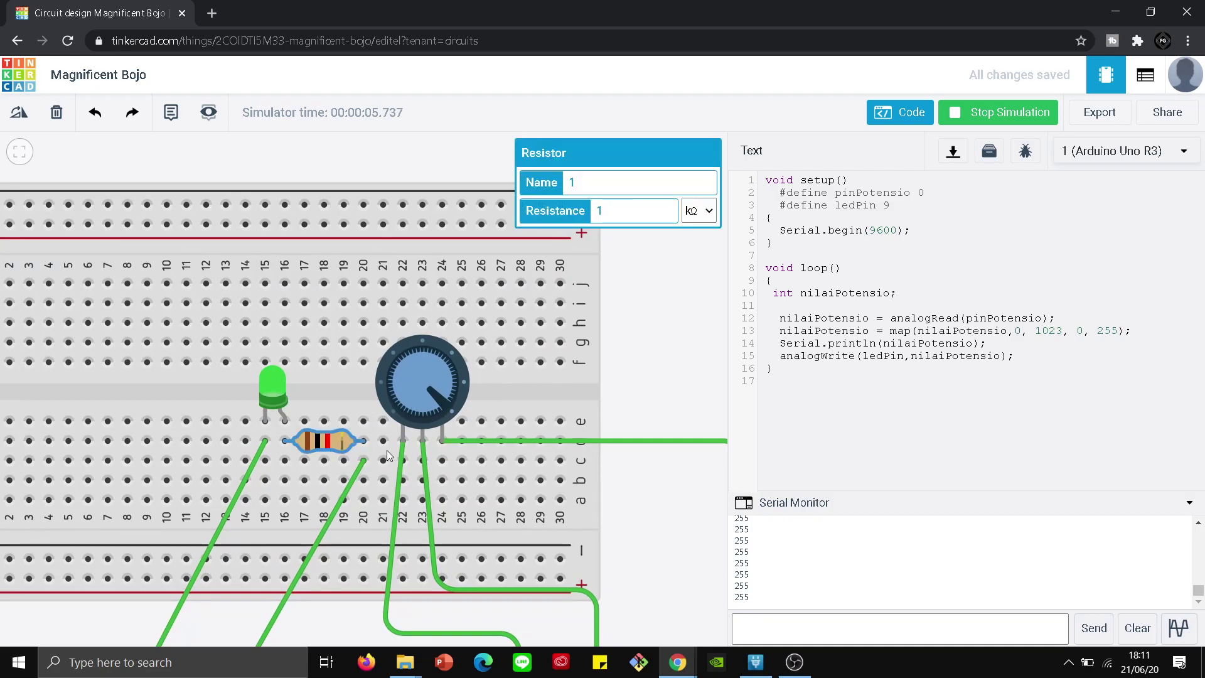
{"action": "left_click", "coordinate": [324, 398]}
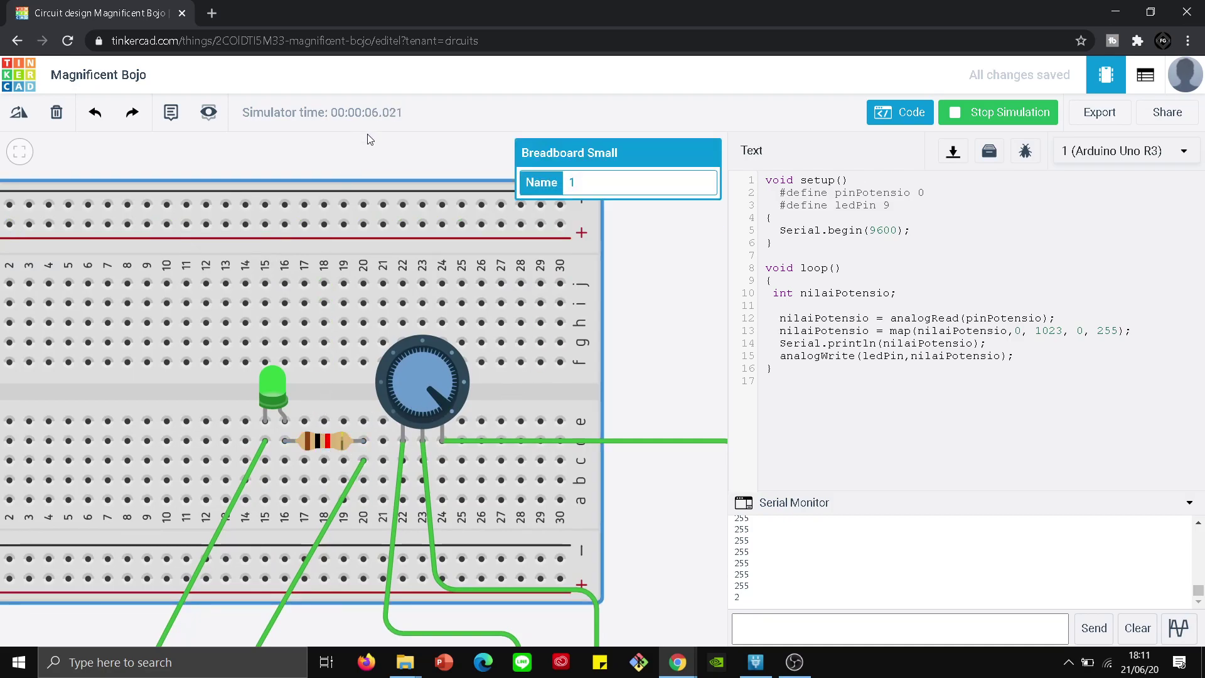
{"action": "left_click", "coordinate": [378, 149]}
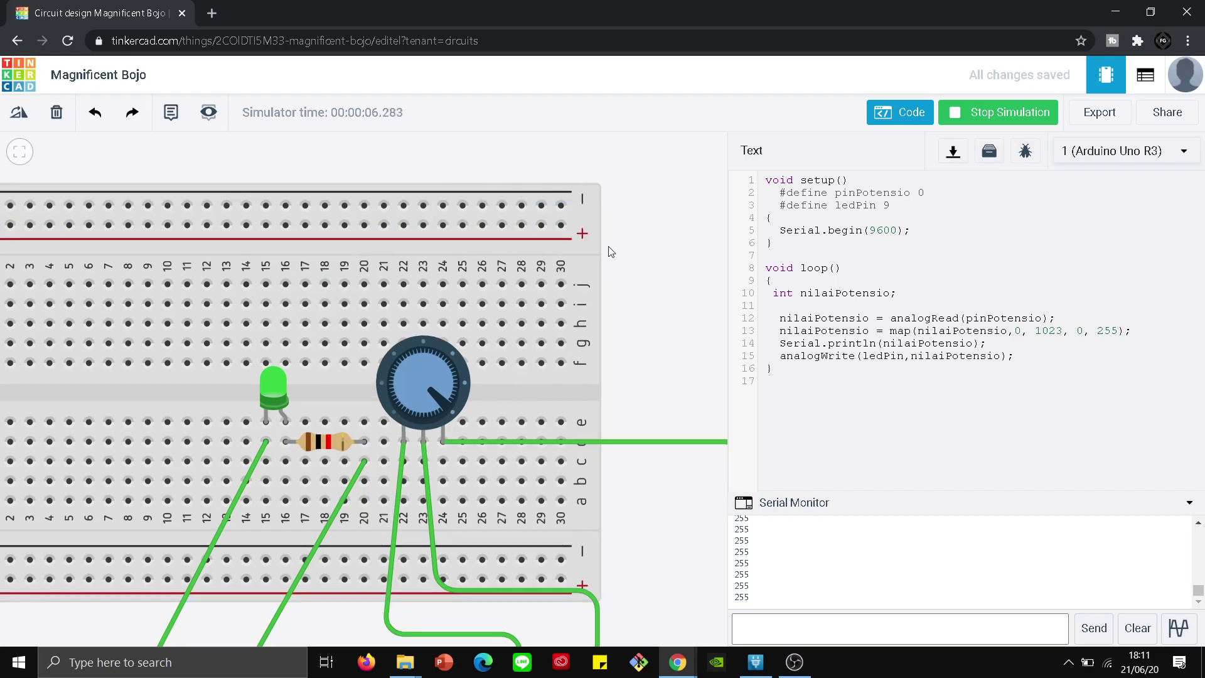
{"action": "left_click", "coordinate": [316, 449]}
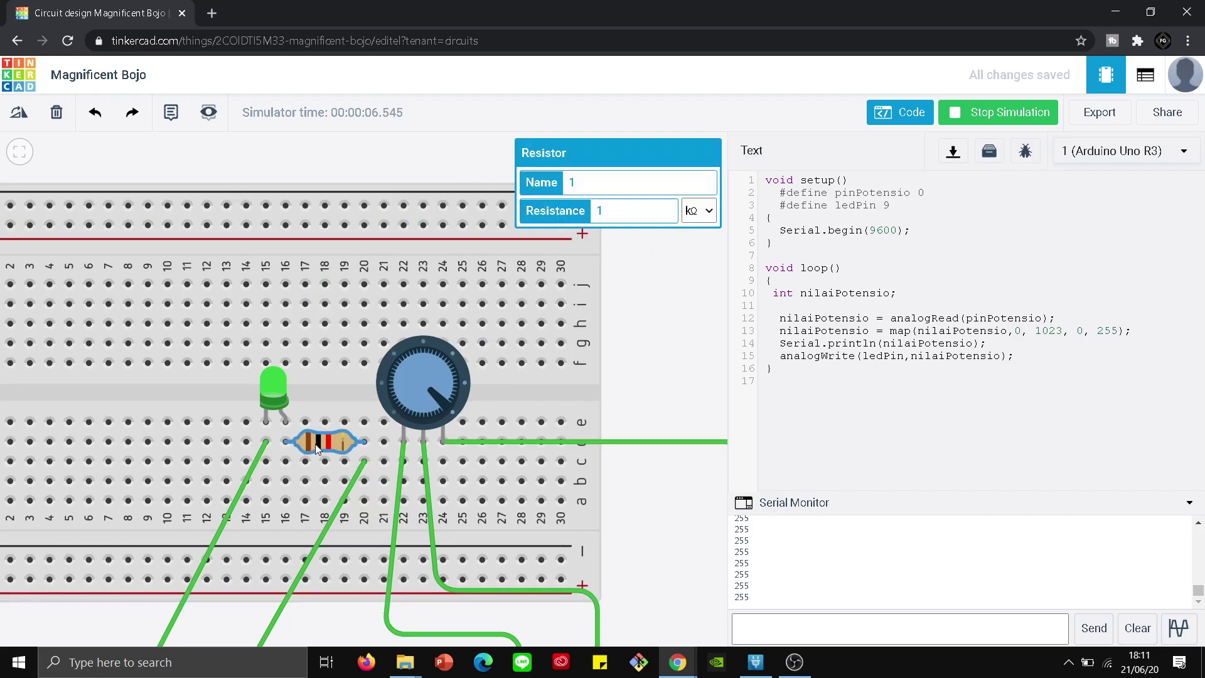
{"action": "left_click", "coordinate": [651, 328]}
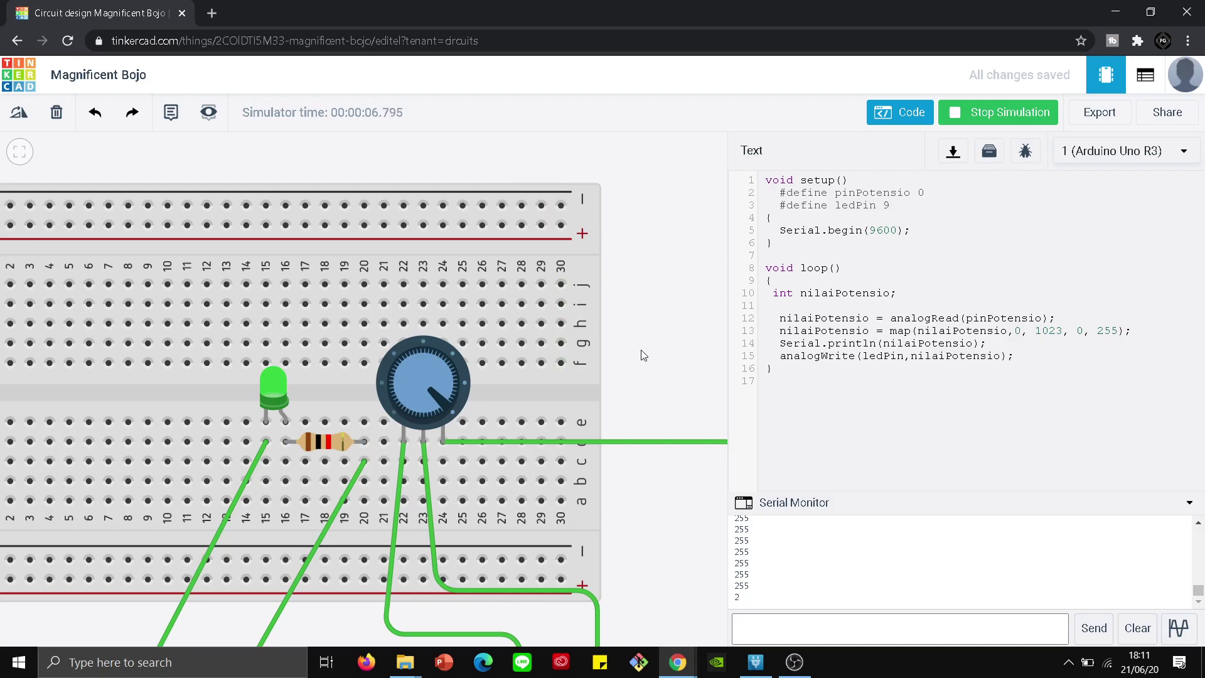
{"action": "left_click_drag", "start_coordinate": [643, 352], "coordinate": [704, 280]}
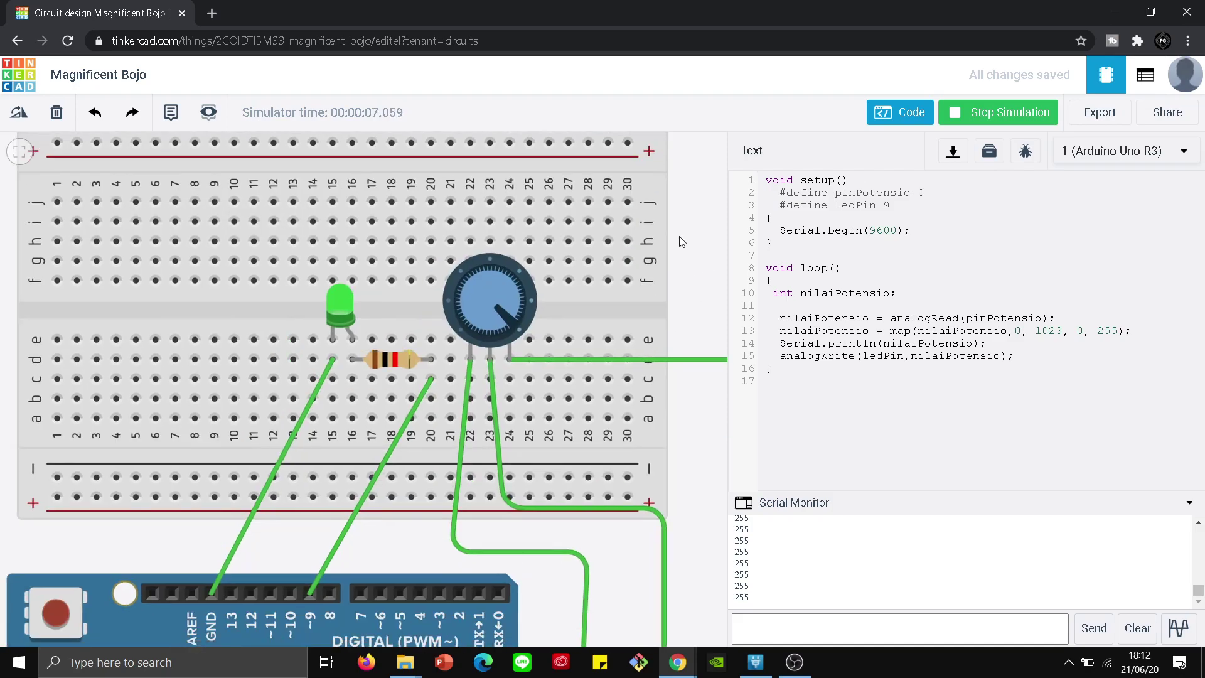